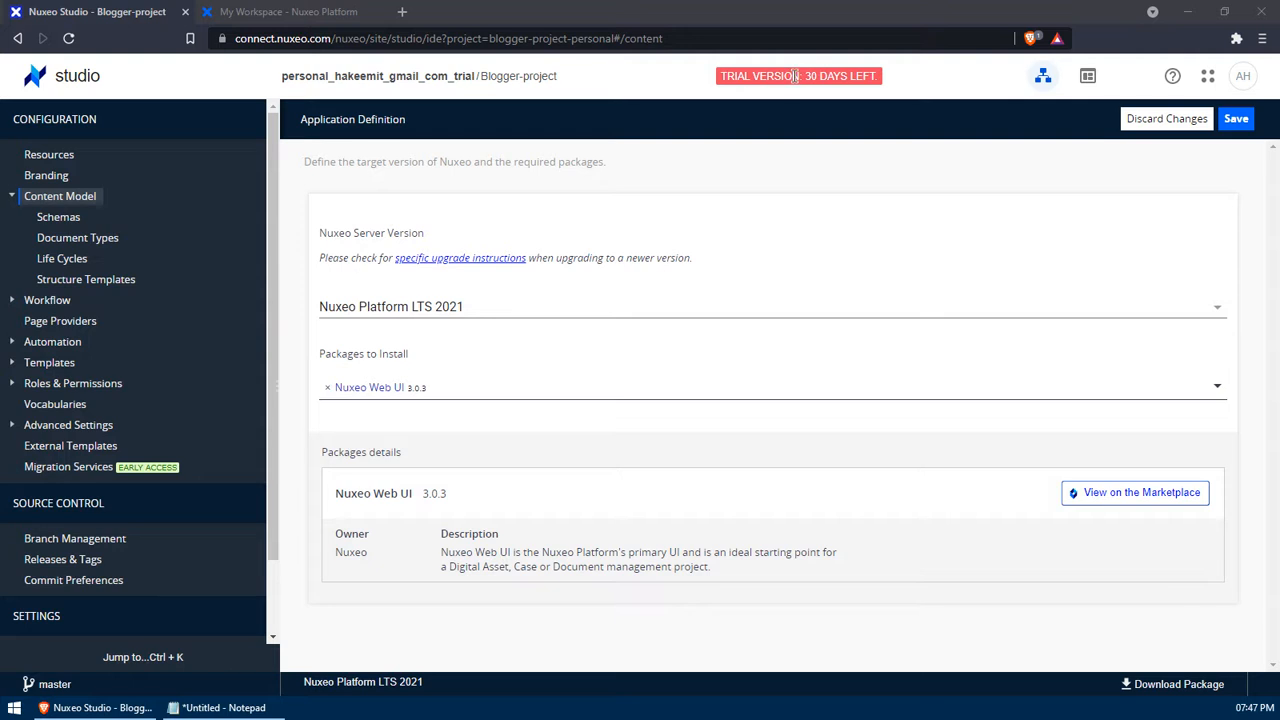
- Dismiss the trial-days banner and open the Document Types page under Content Model
{"action": "left_click_drag", "start_coordinate": [804, 77], "coordinate": [879, 82]}
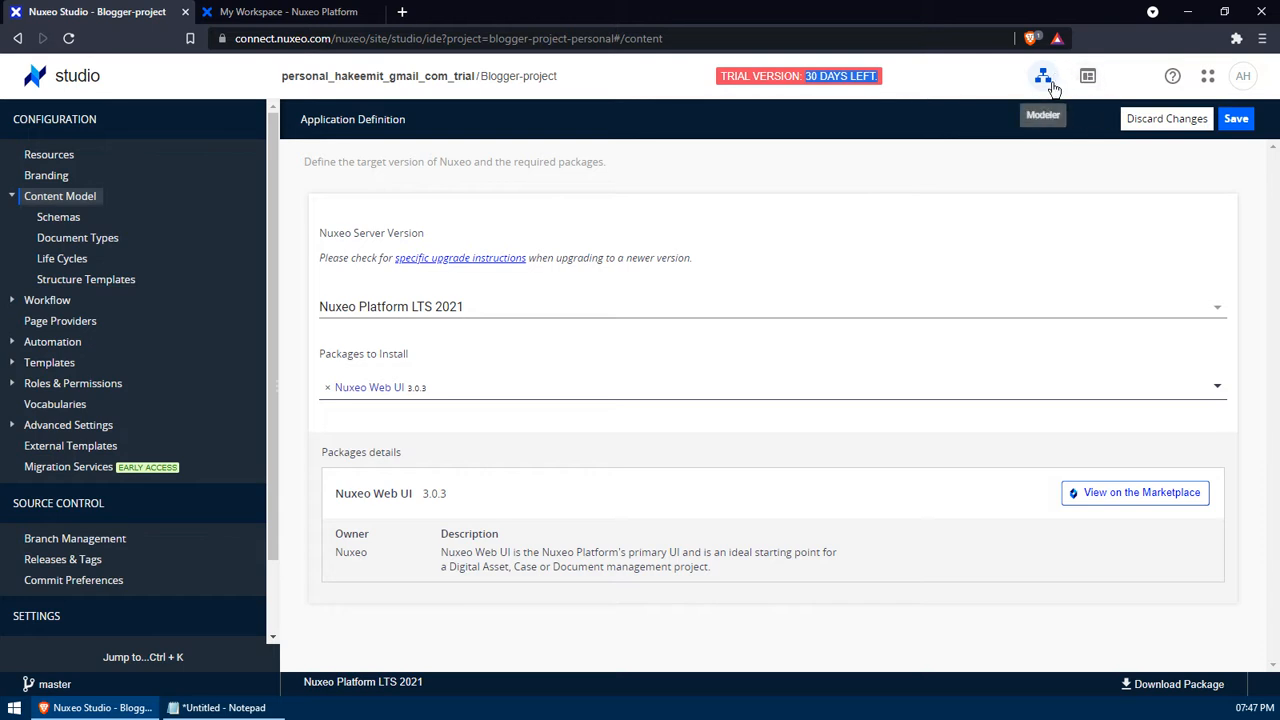
{"action": "left_click", "coordinate": [883, 178]}
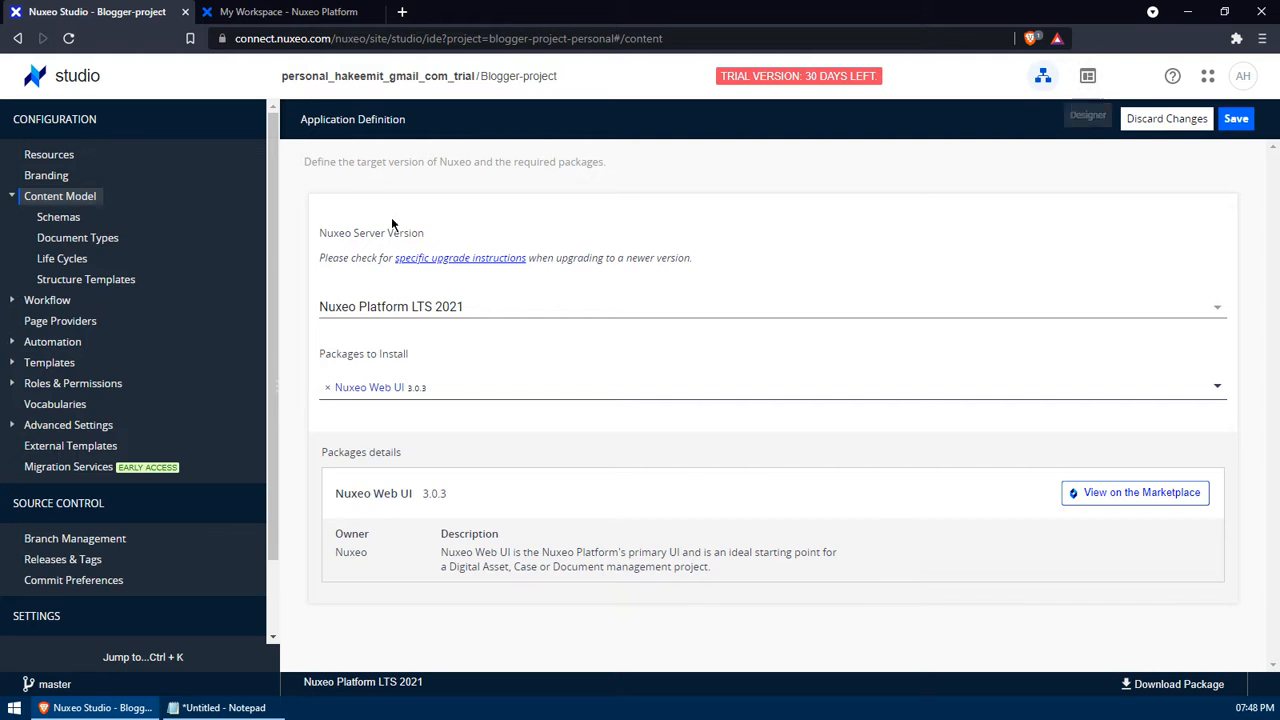
{"action": "left_click", "coordinate": [99, 241]}
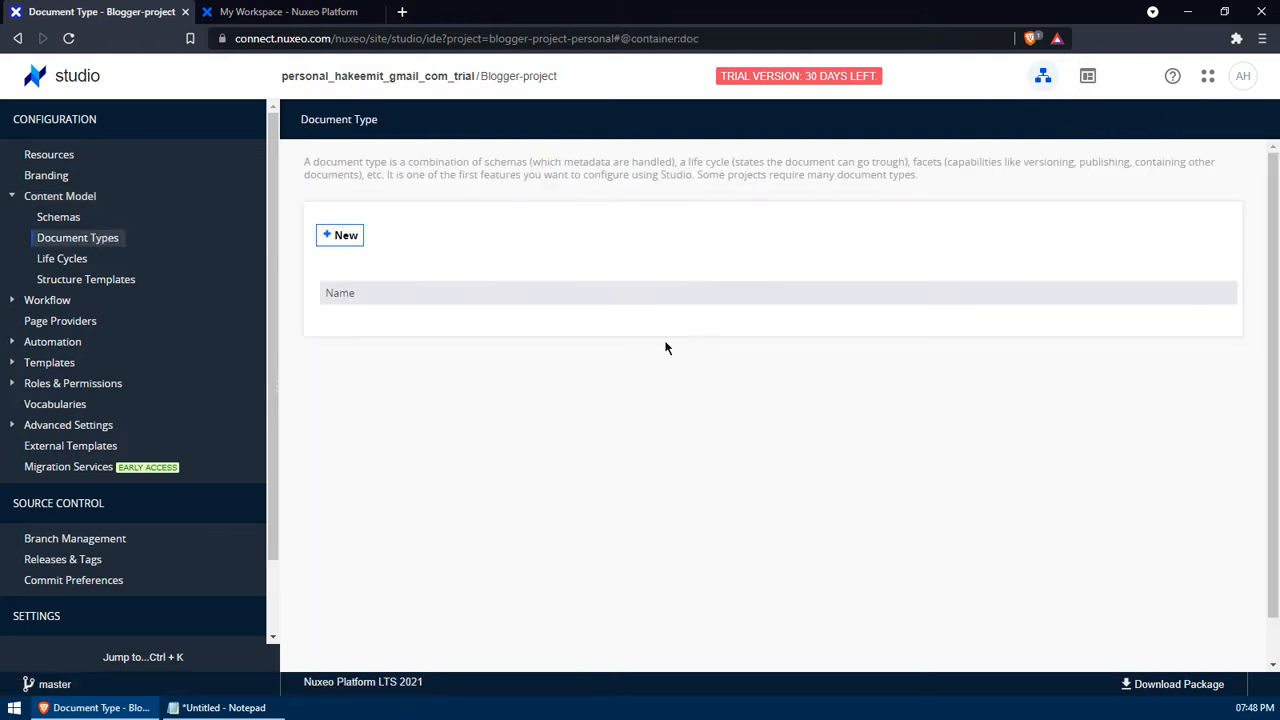
{"action": "left_click", "coordinate": [340, 235]}
{"action": "left_click", "coordinate": [220, 707]}
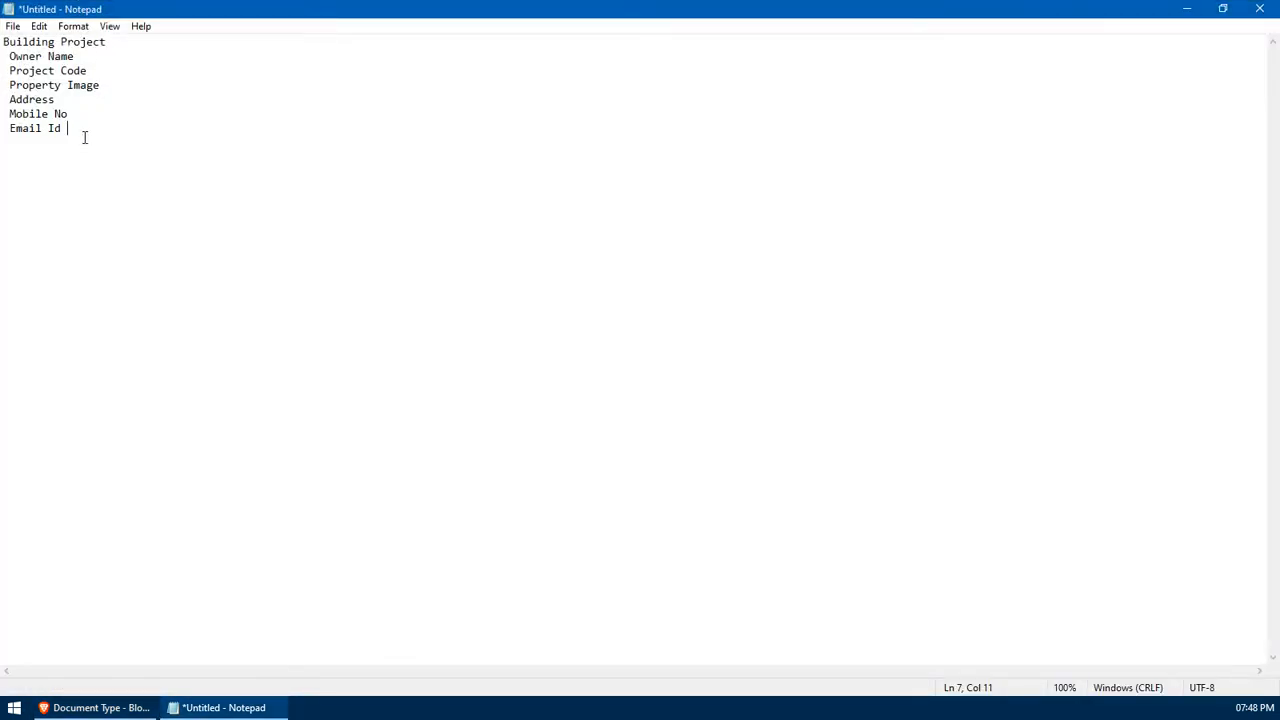
{"action": "left_click_drag", "start_coordinate": [86, 137], "coordinate": [106, 41]}
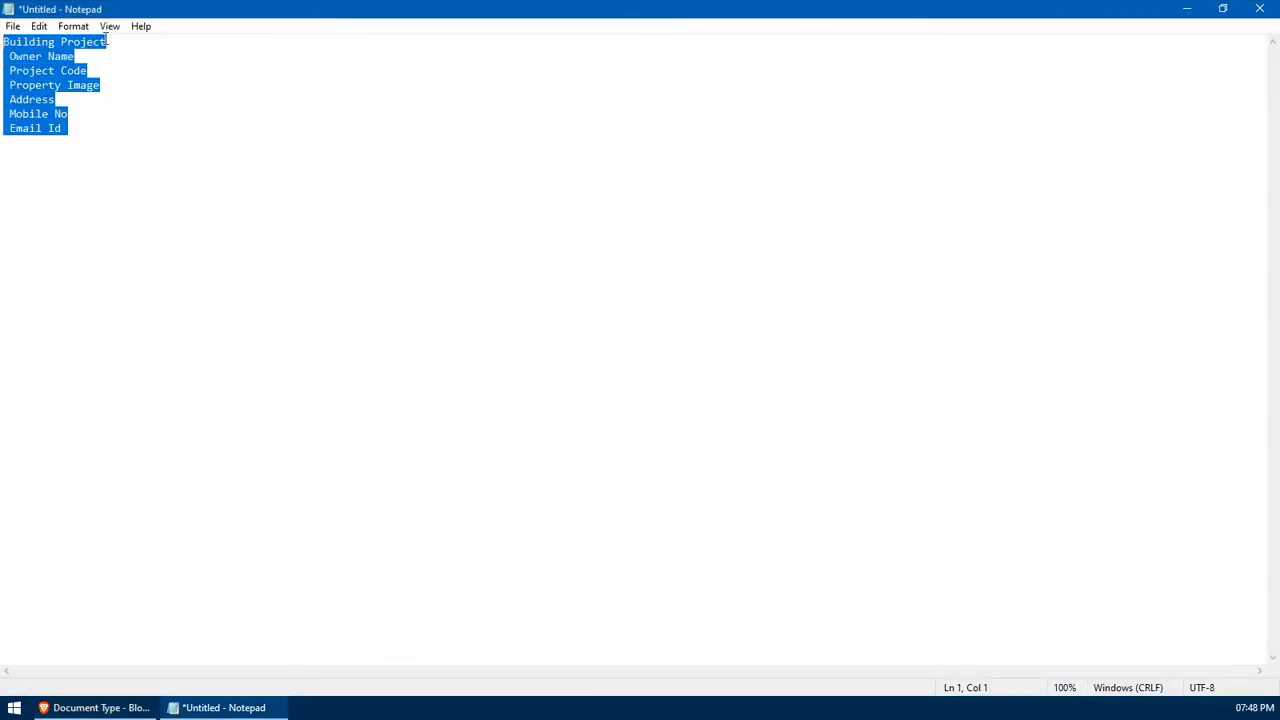
{"action": "double_click", "coordinate": [62, 57]}
{"action": "left_click", "coordinate": [62, 57]}
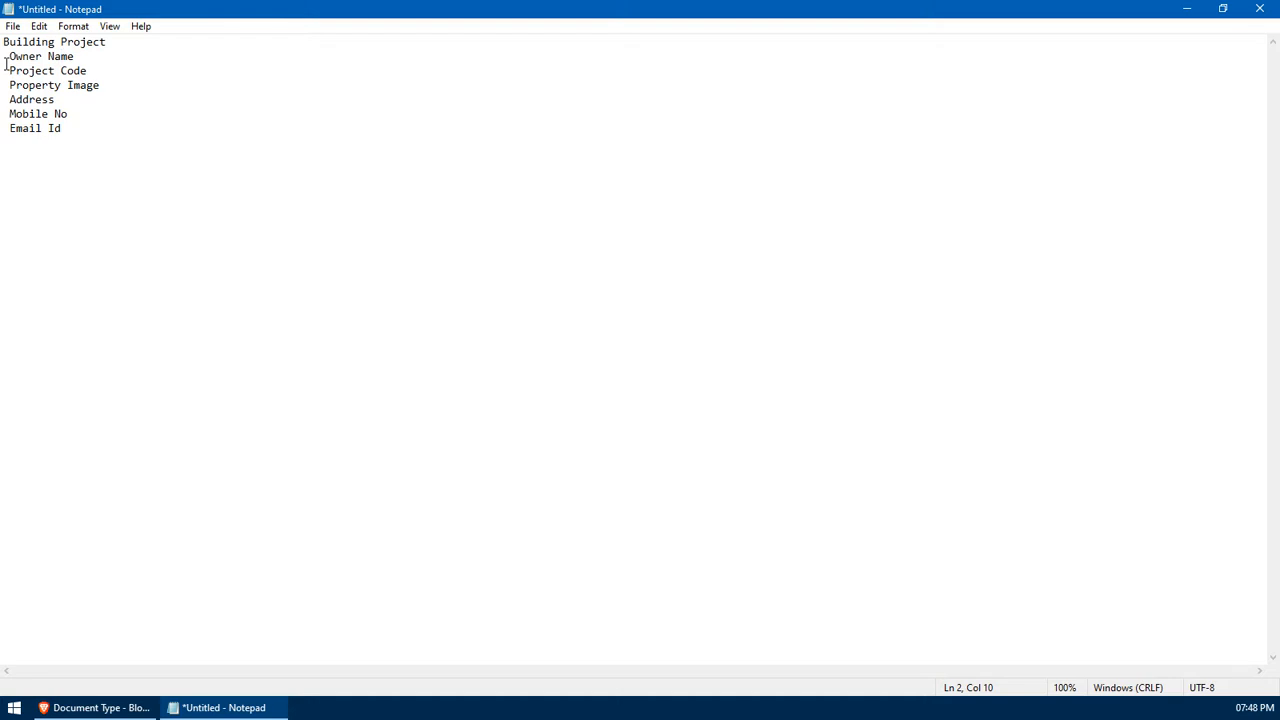
{"action": "left_click_drag", "start_coordinate": [7, 56], "coordinate": [100, 136]}
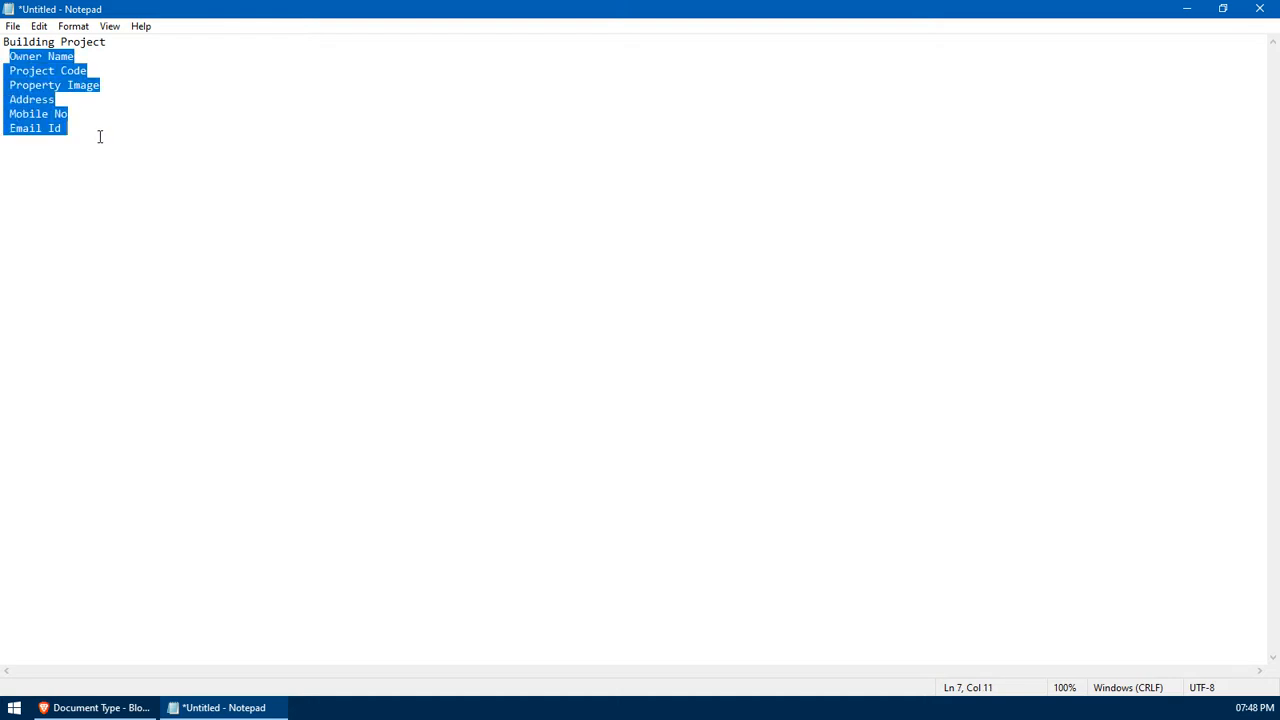
{"action": "double_click", "coordinate": [51, 57]}
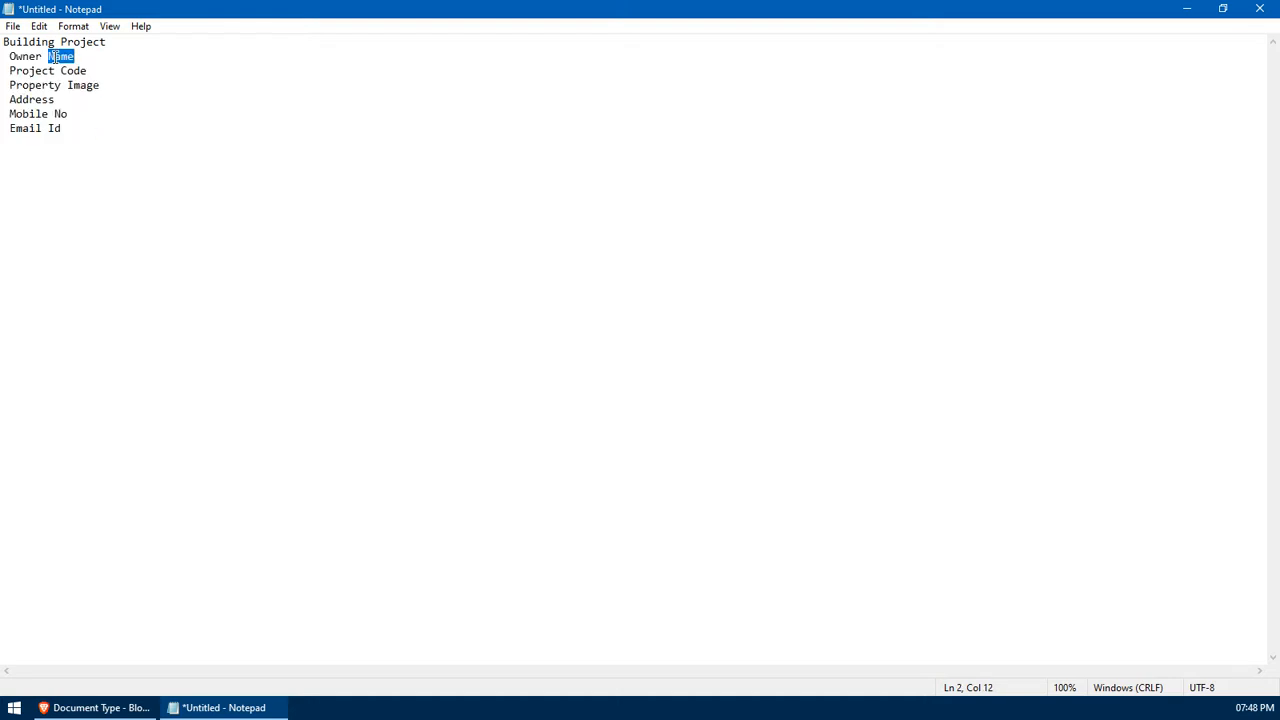
{"action": "double_click", "coordinate": [71, 72]}
{"action": "double_click", "coordinate": [81, 88]}
{"action": "double_click", "coordinate": [35, 102]}
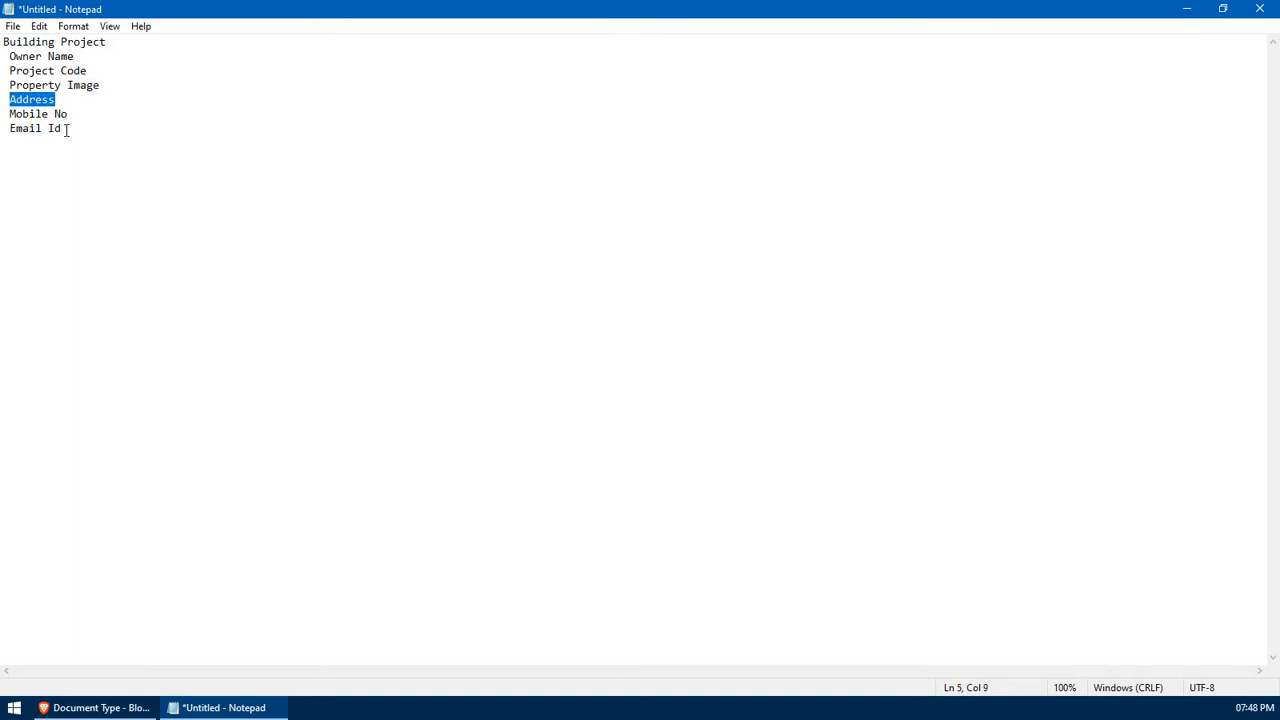
{"action": "left_click", "coordinate": [246, 711]}
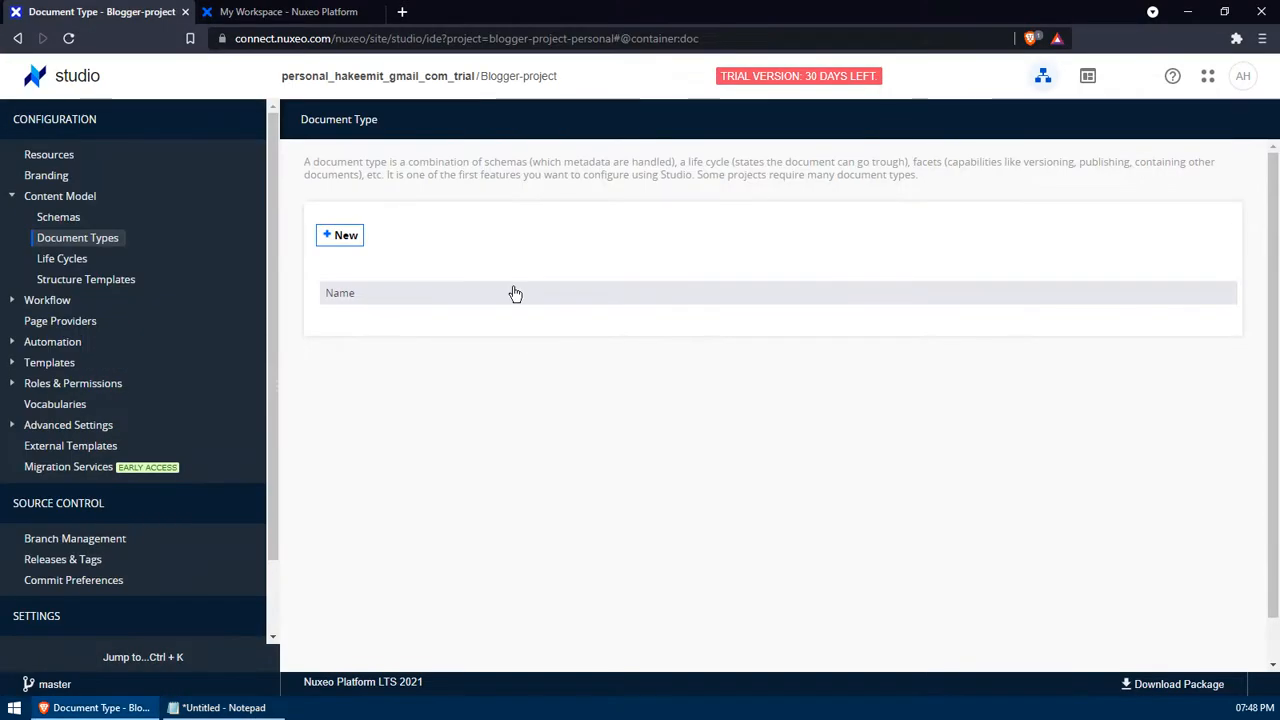
- Start a new document type with the feature ID Building_Picture, fixing the typos
{"action": "left_click", "coordinate": [344, 238]}
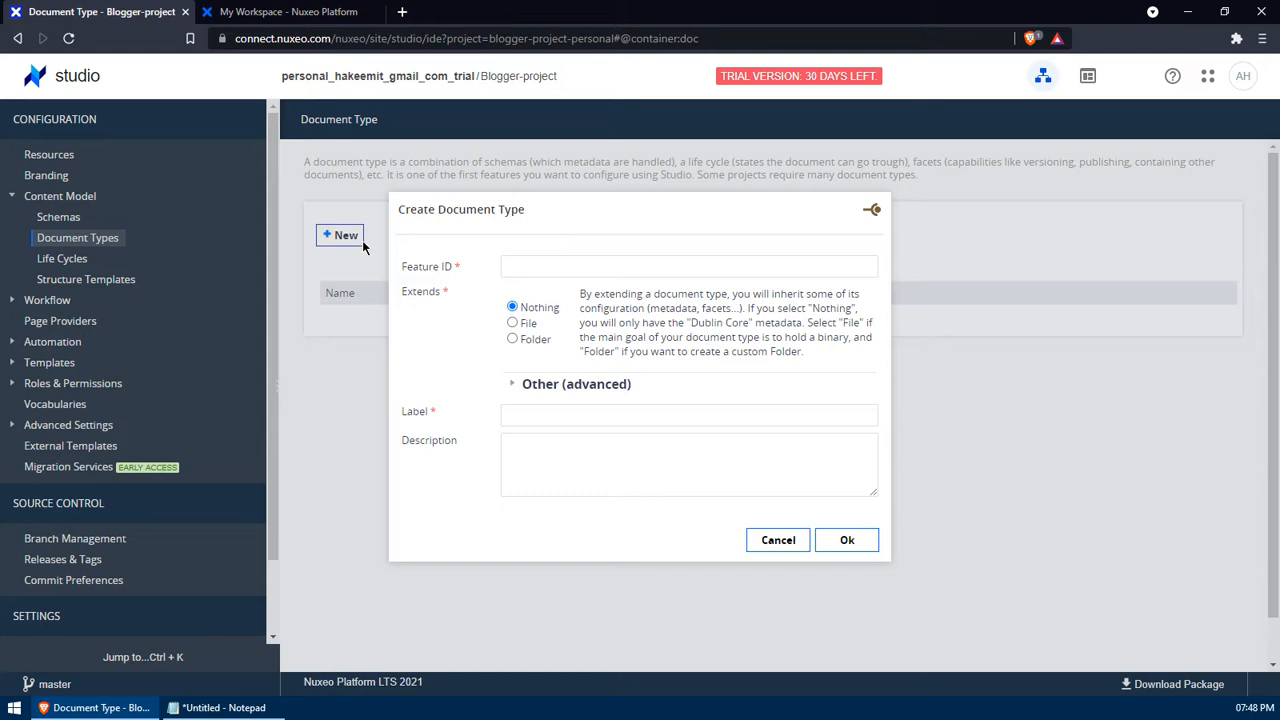
{"action": "left_click", "coordinate": [510, 267]}
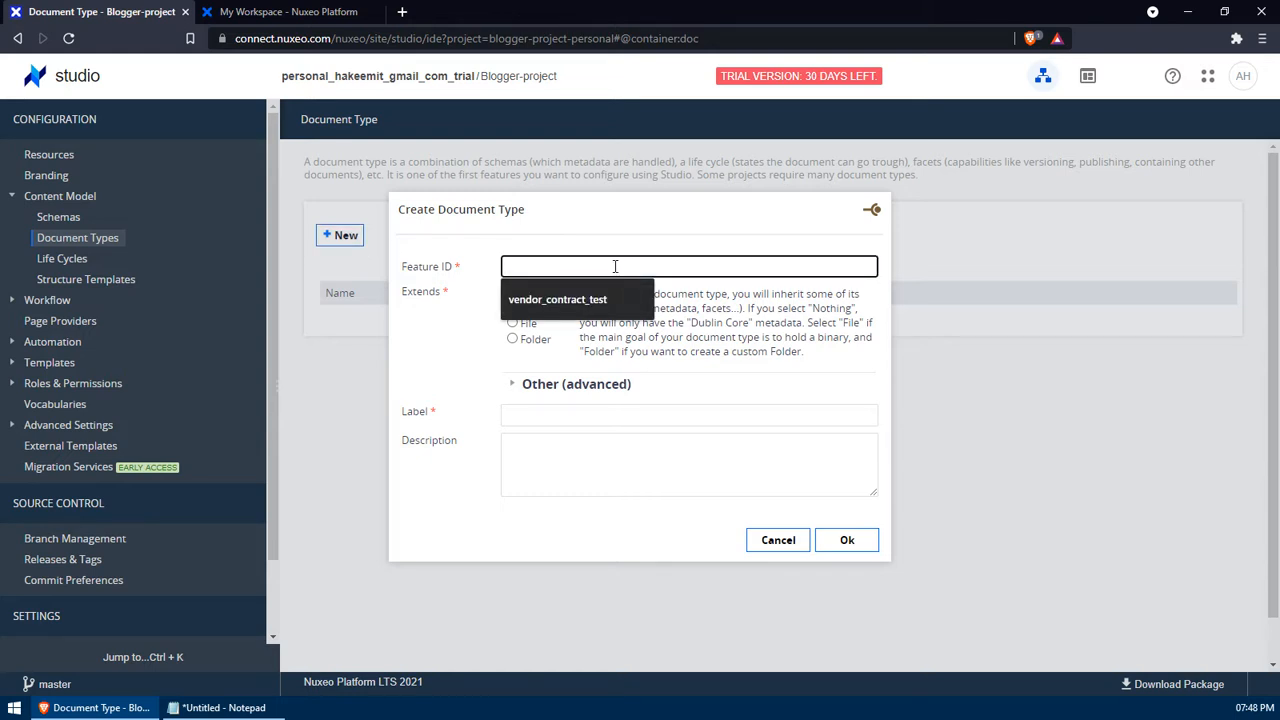
{"action": "type", "text": "building_"}
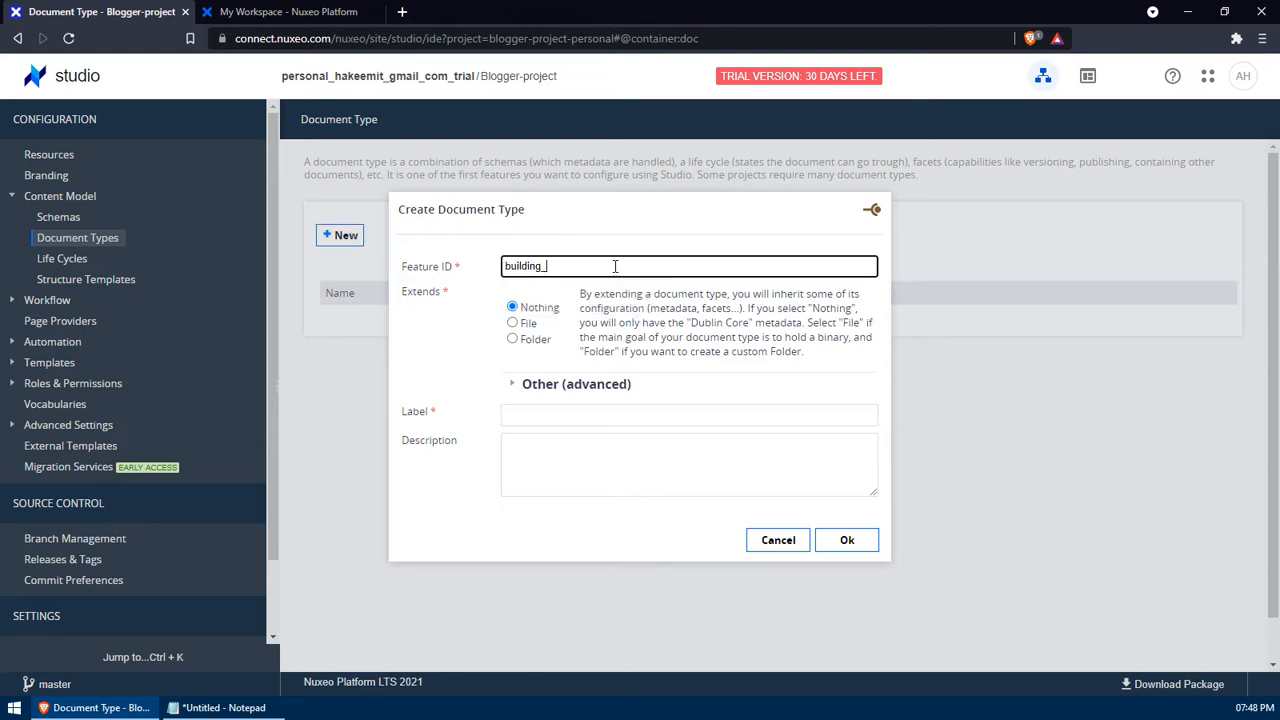
{"action": "type", "text": "picutre"}
{"action": "key", "text": "BackSpace"}
{"action": "type", "text": "ure"}
{"action": "key", "text": "Home"}
{"action": "key", "text": "Delete"}
{"action": "type", "text": "B"}
{"action": "key", "text": "Delete"}
{"action": "type", "text": "P"}
- Make it extend File, label it 'Building Picture', and confirm creation
{"action": "left_click", "coordinate": [512, 323]}
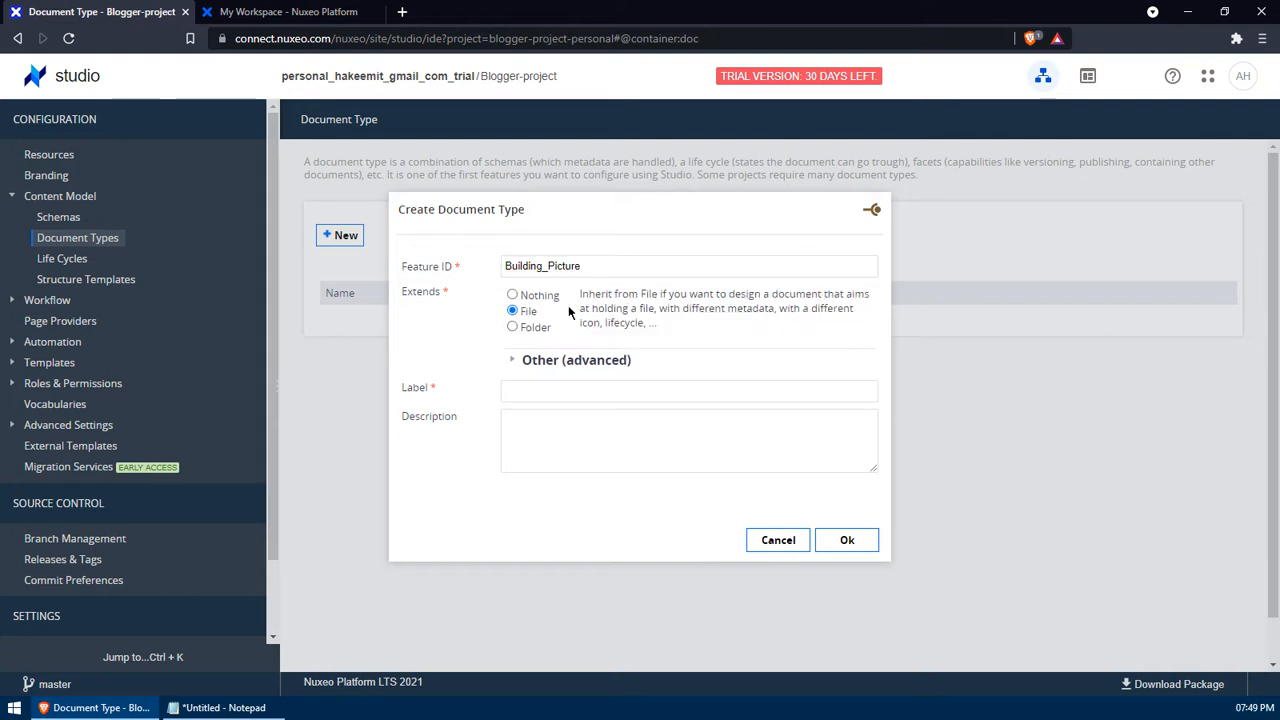
{"action": "left_click", "coordinate": [602, 390]}
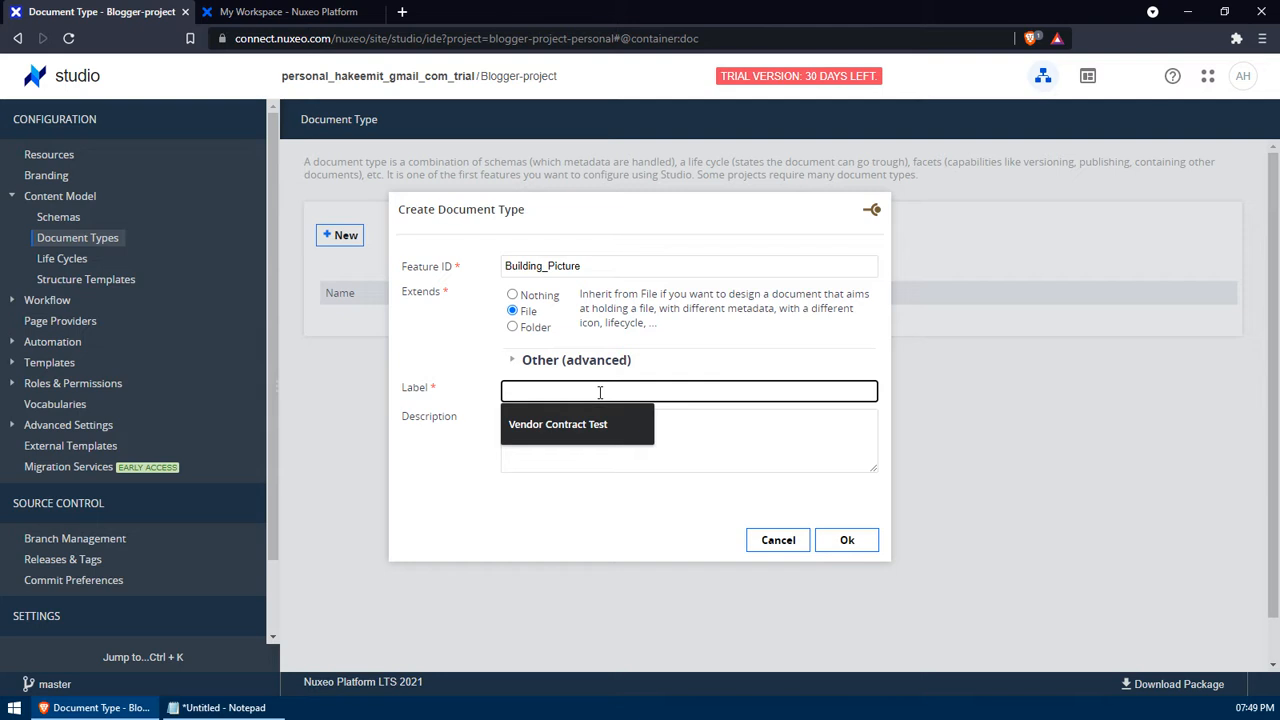
{"action": "type", "text": "Building Picture"}
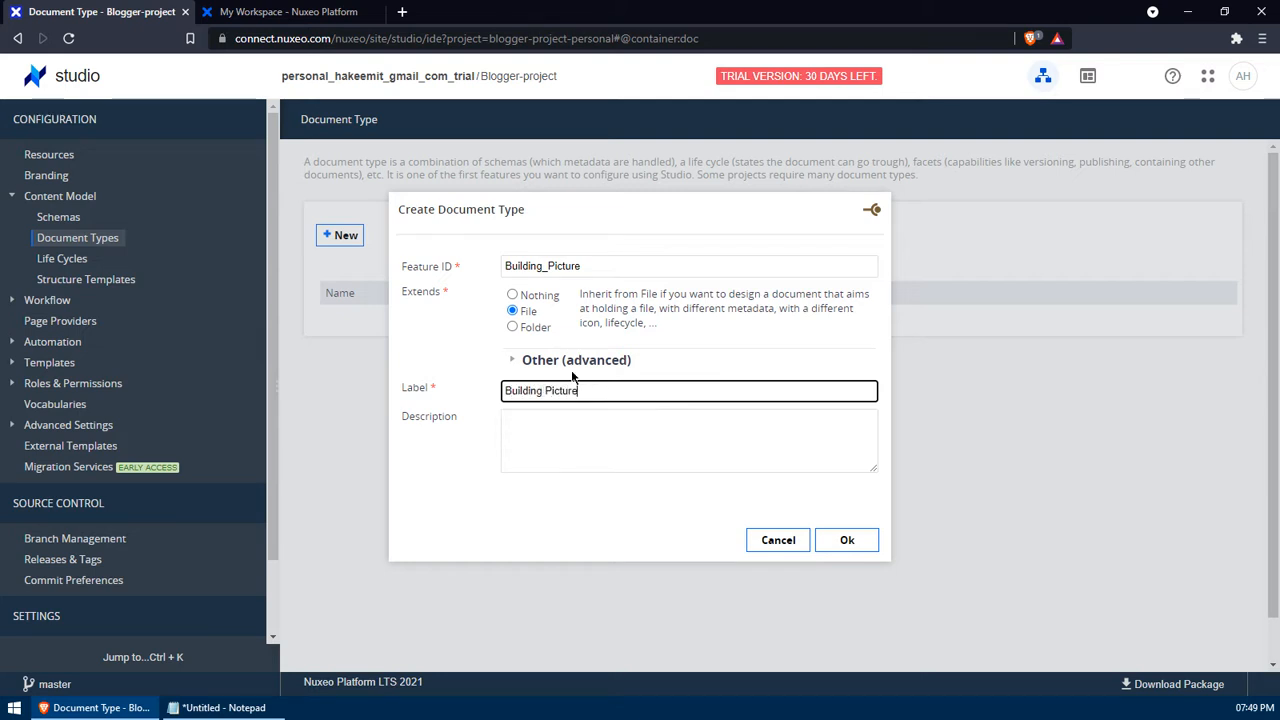
{"action": "left_click", "coordinate": [860, 549]}
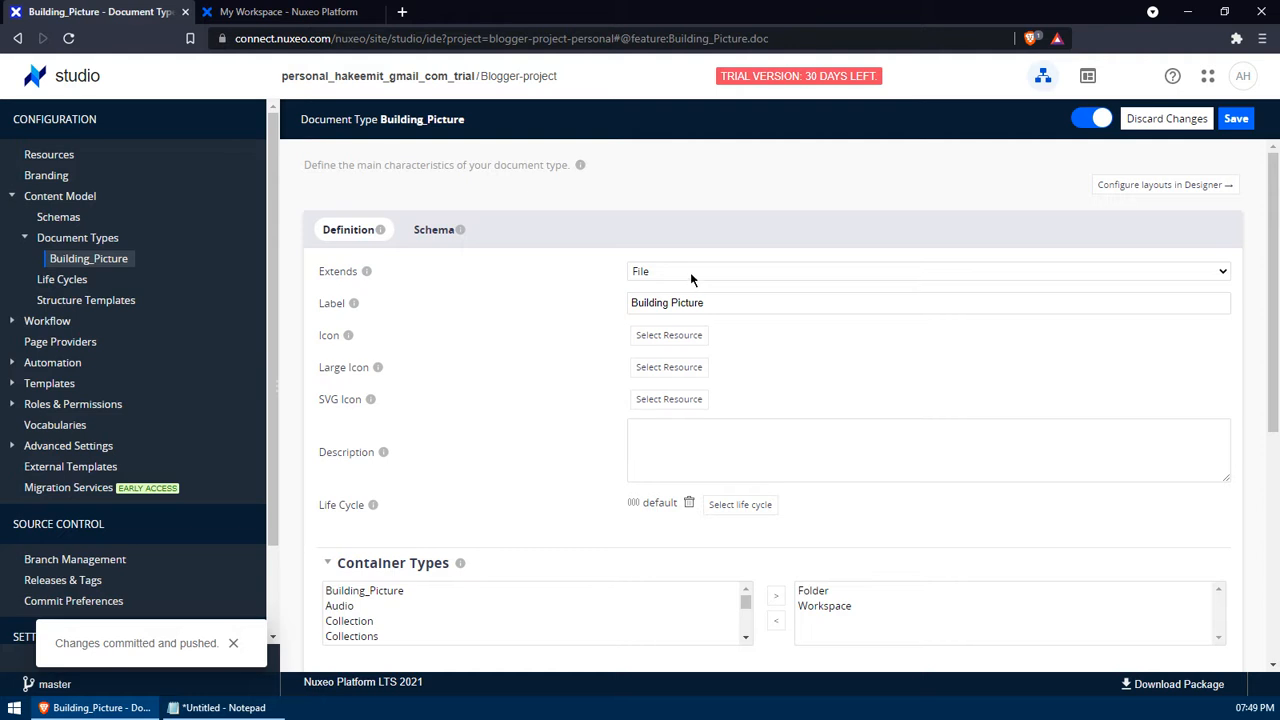
- Keep Extends set to File and enter the description 'Building Picture Document'
{"action": "left_click", "coordinate": [690, 275]}
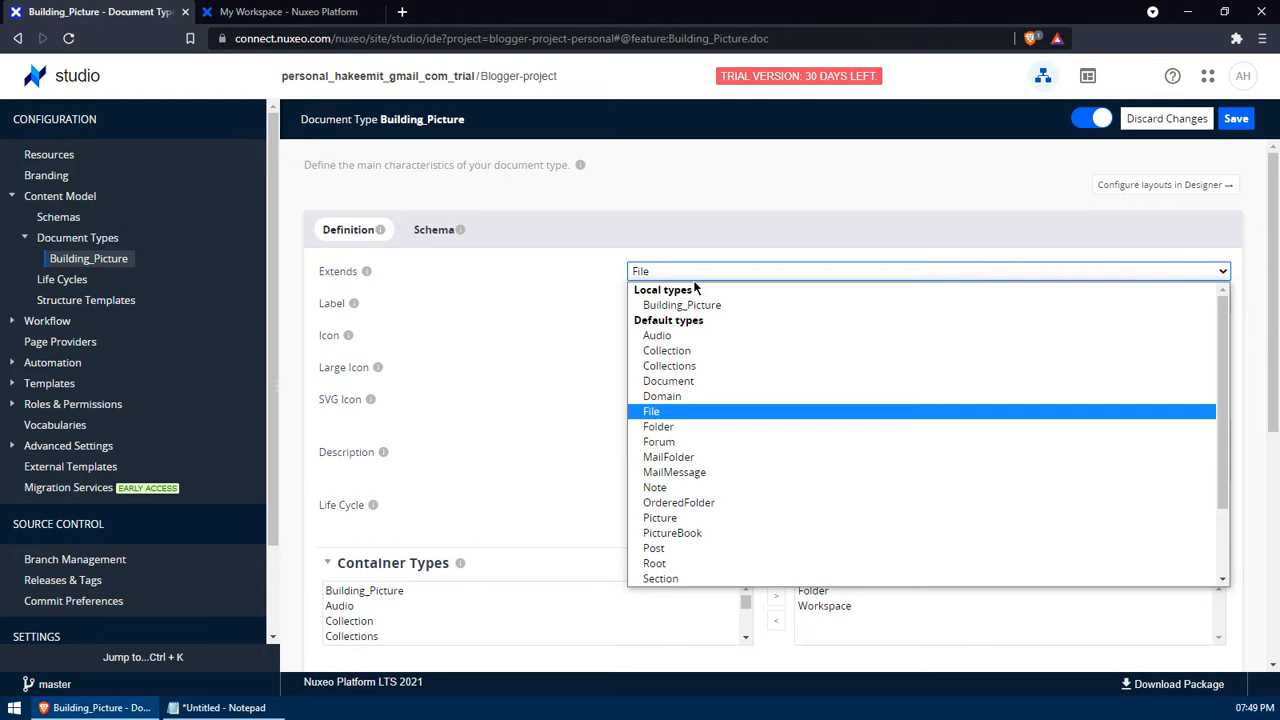
{"action": "key", "text": "Escape"}
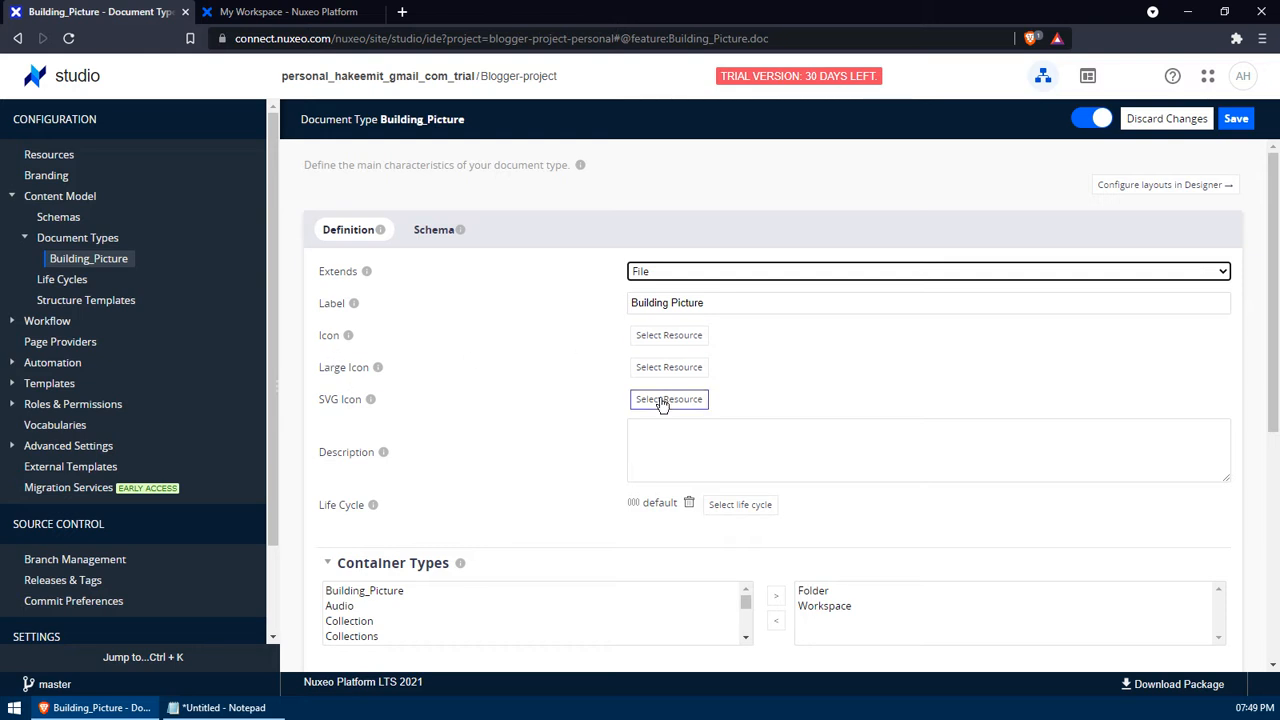
{"action": "left_click", "coordinate": [694, 464]}
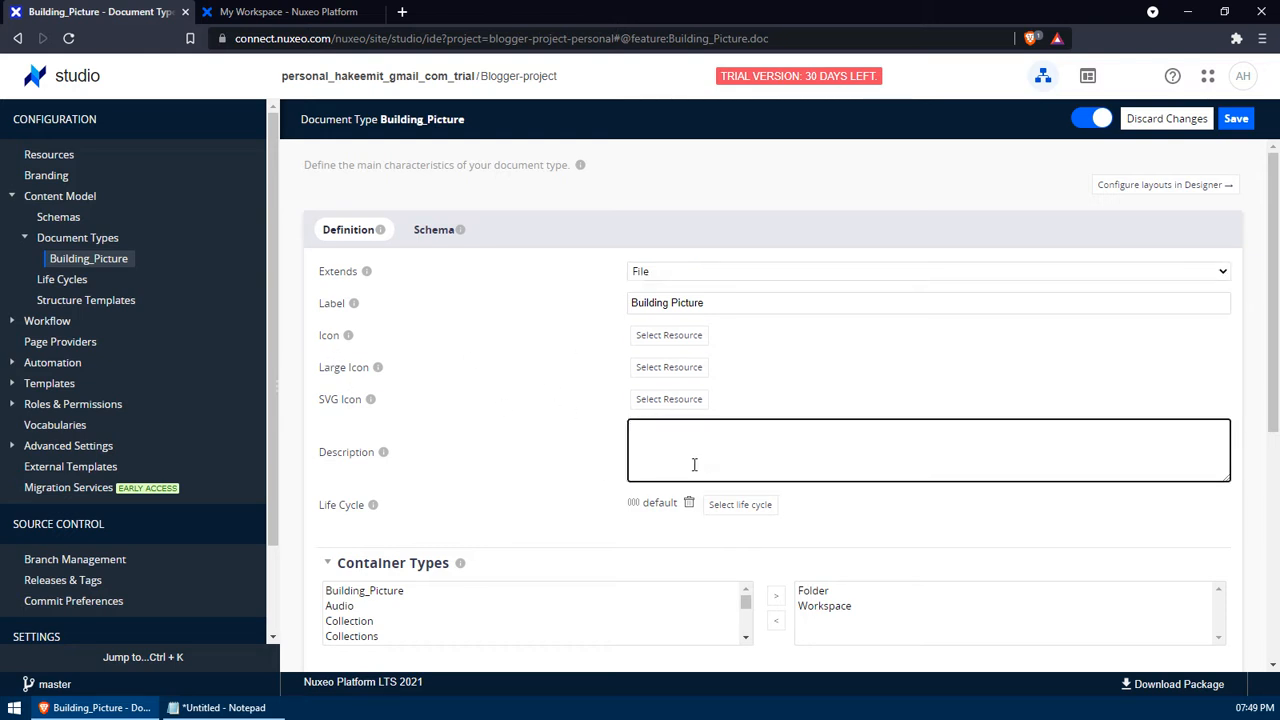
{"action": "type", "text": "Building Picu"}
{"action": "key", "text": "BackSpace"}
{"action": "type", "text": "ture "}
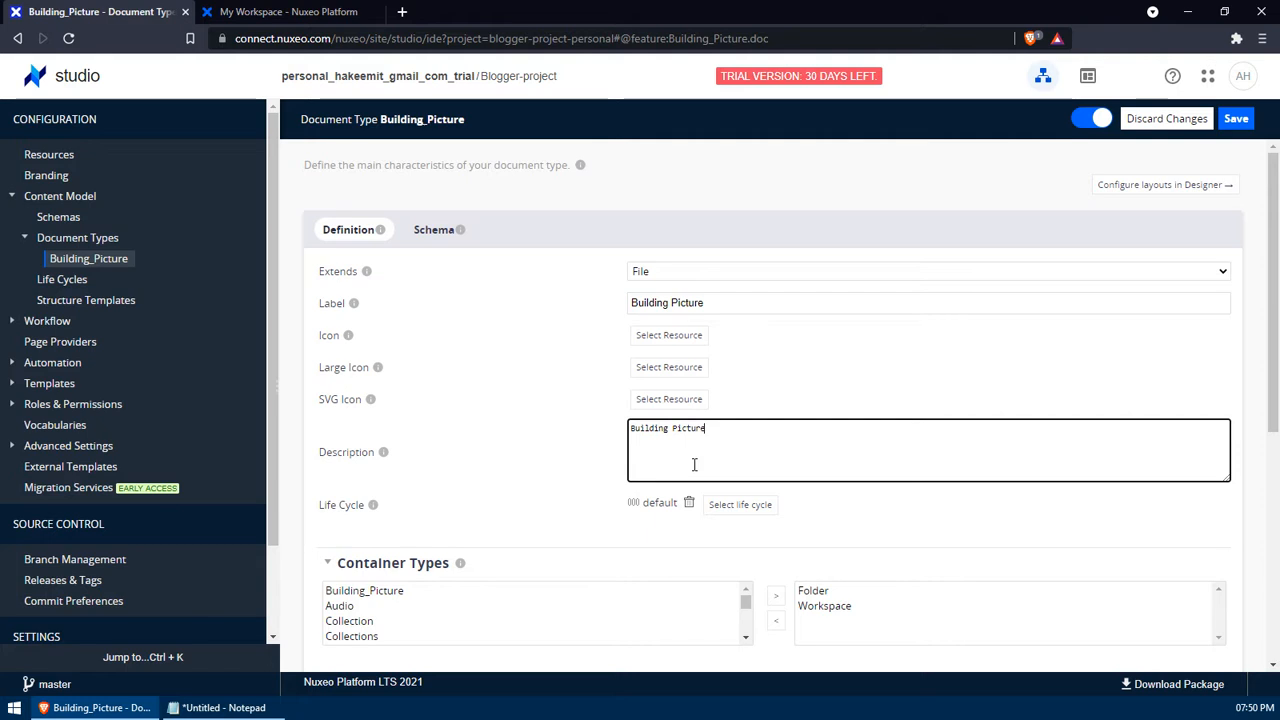
{"action": "type", "text": "Document"}
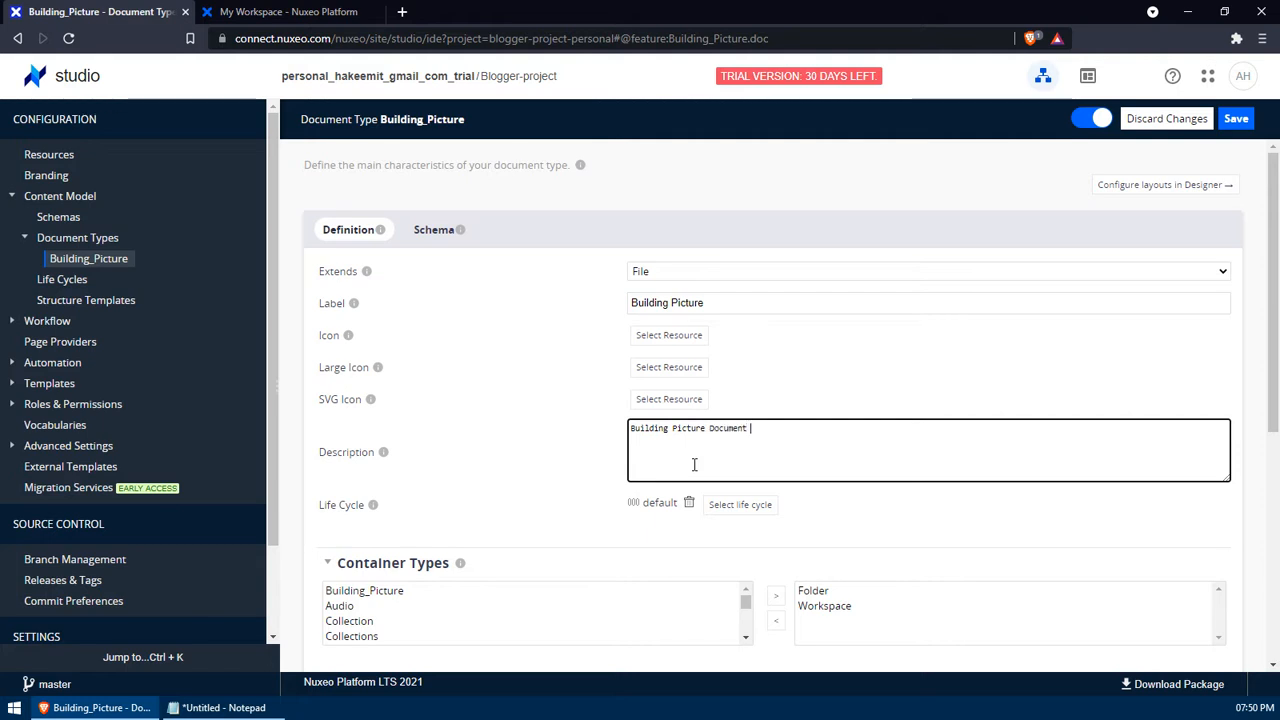
- Review the rest of the definition form, then bring up the Schema settings
{"action": "scroll", "coordinate": [579, 411], "scroll_direction": "down", "scroll_amount": 2}
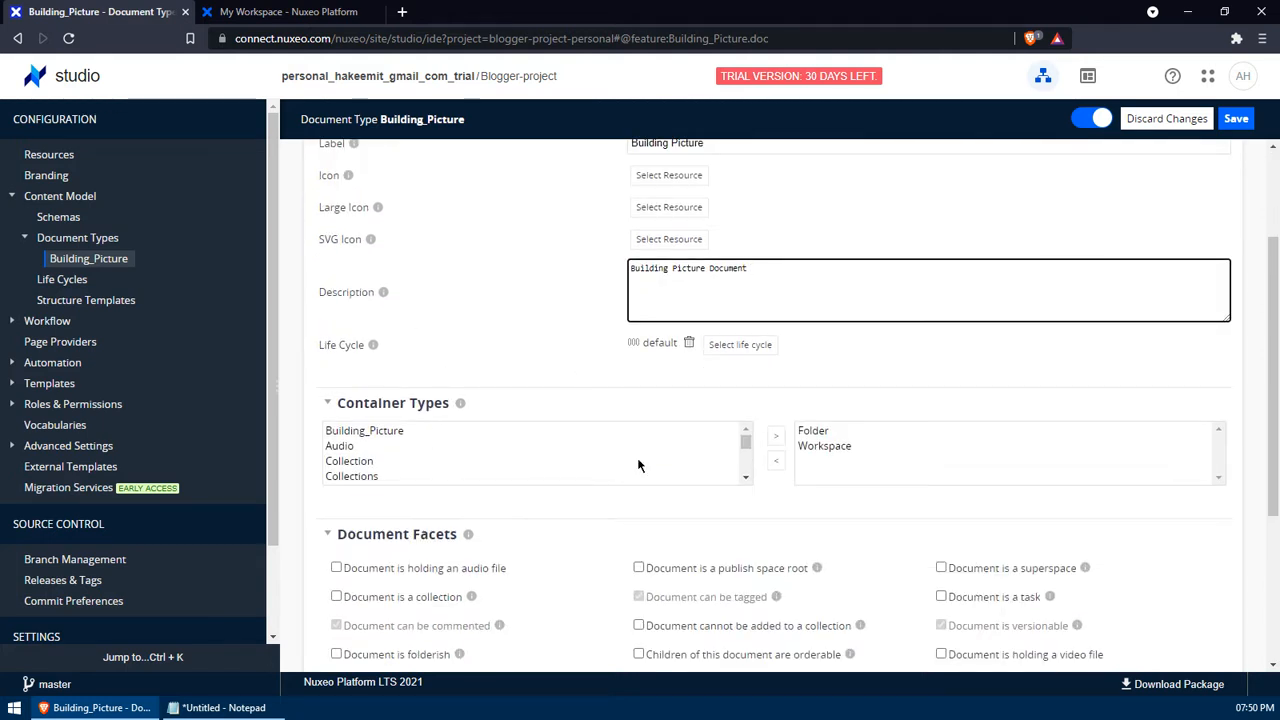
{"action": "scroll", "coordinate": [578, 449], "scroll_direction": "down", "scroll_amount": 1}
{"action": "scroll", "coordinate": [578, 449], "scroll_direction": "down", "scroll_amount": 2}
{"action": "scroll", "coordinate": [546, 566], "scroll_direction": "down", "scroll_amount": 3}
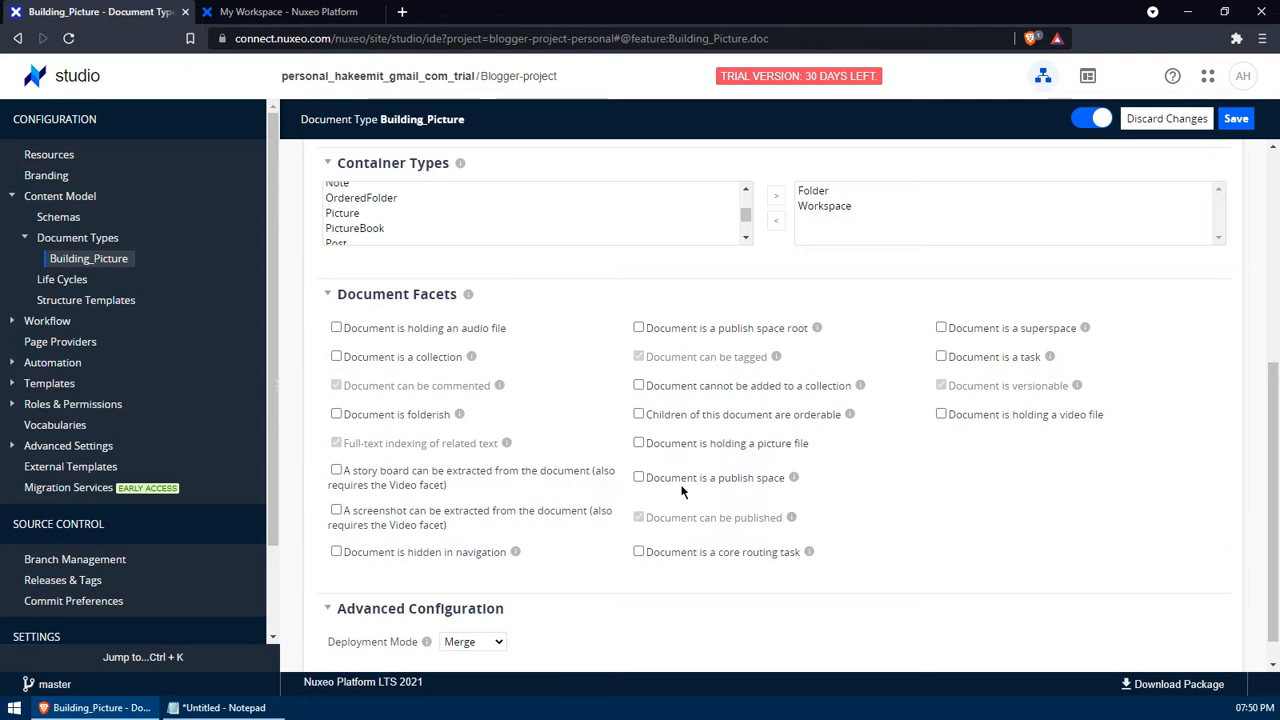
{"action": "scroll", "coordinate": [684, 478], "scroll_direction": "up", "scroll_amount": 3}
{"action": "scroll", "coordinate": [684, 477], "scroll_direction": "up", "scroll_amount": 2}
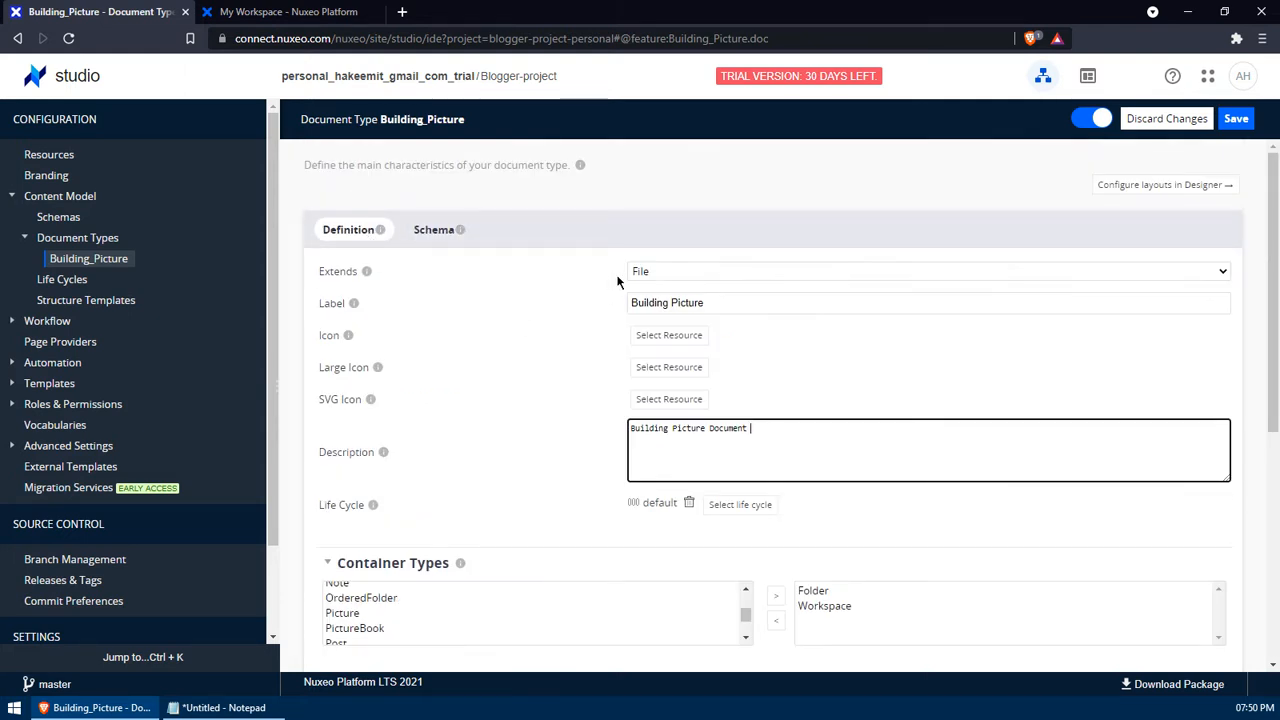
{"action": "left_click", "coordinate": [429, 234]}
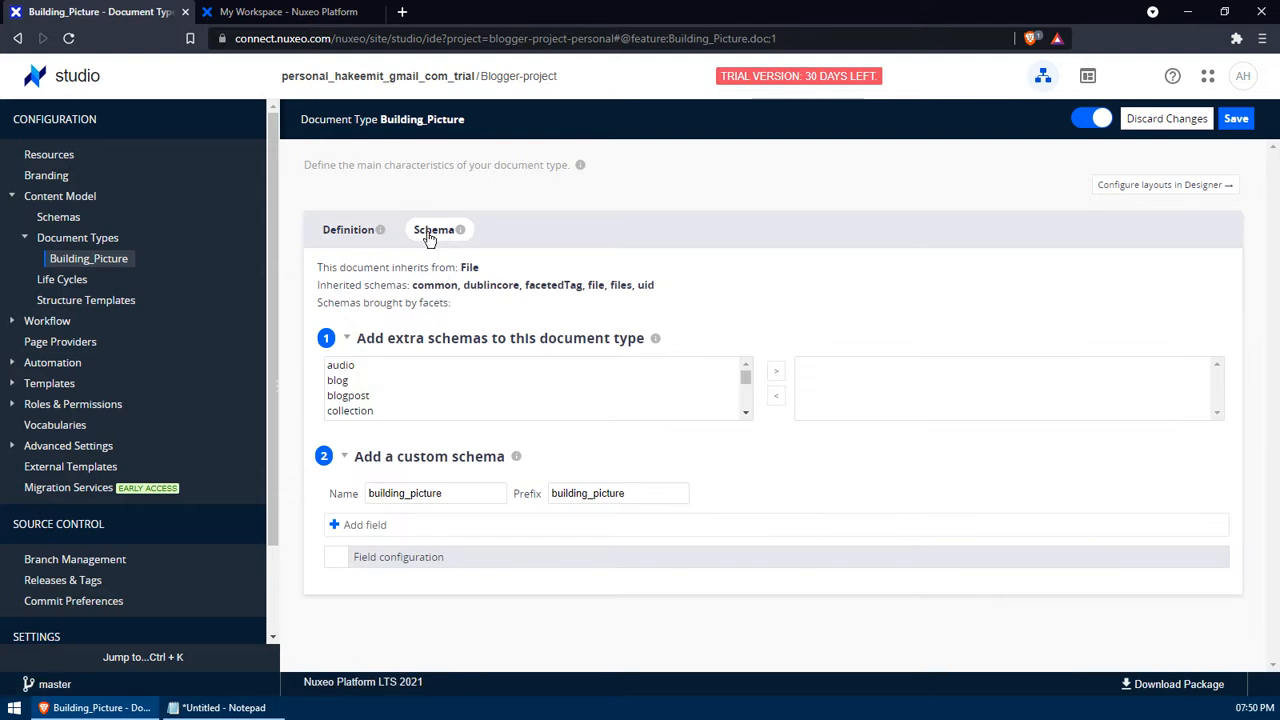
- Select the list of required field names in the notes file
{"action": "left_click", "coordinate": [220, 707]}
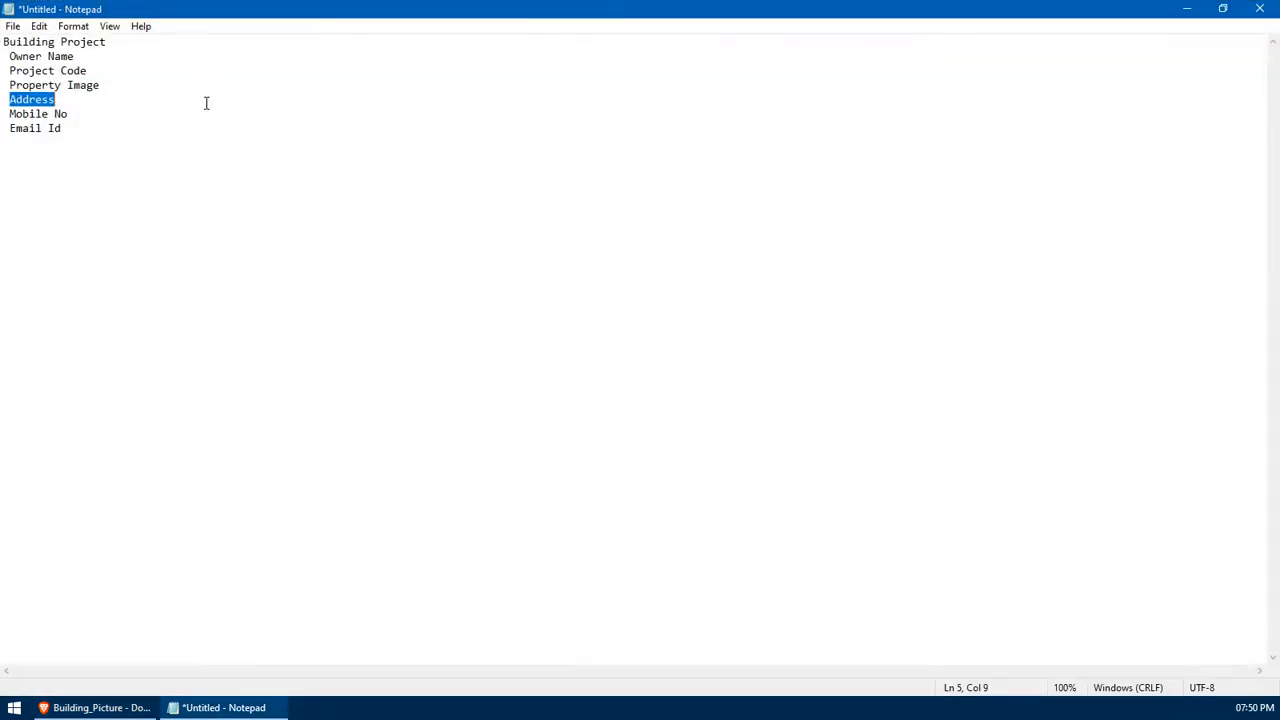
{"action": "left_click", "coordinate": [90, 131]}
{"action": "key", "text": "shift+Up"}
{"action": "key", "text": "shift+Up"}
{"action": "key", "text": "shift+Up"}
{"action": "key", "text": "shift+Up"}
{"action": "key", "text": "shift+Up"}
{"action": "key", "text": "shift+Home"}
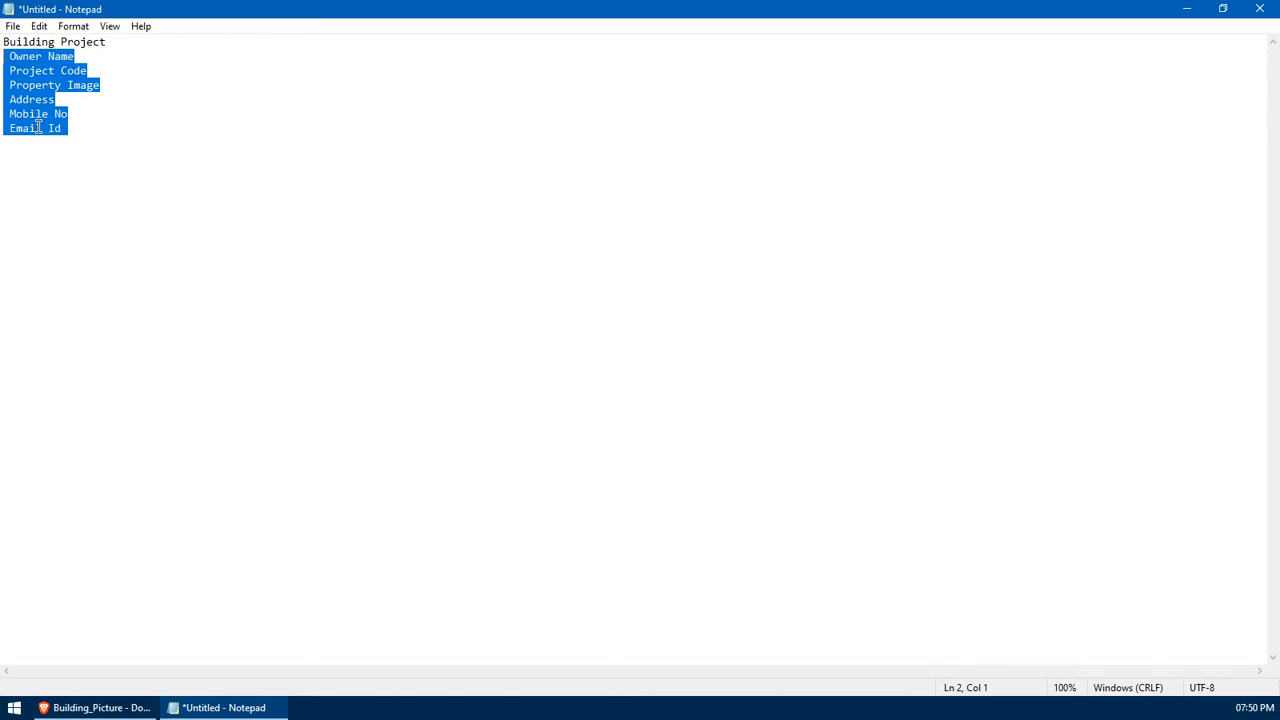
{"action": "left_click", "coordinate": [95, 707]}
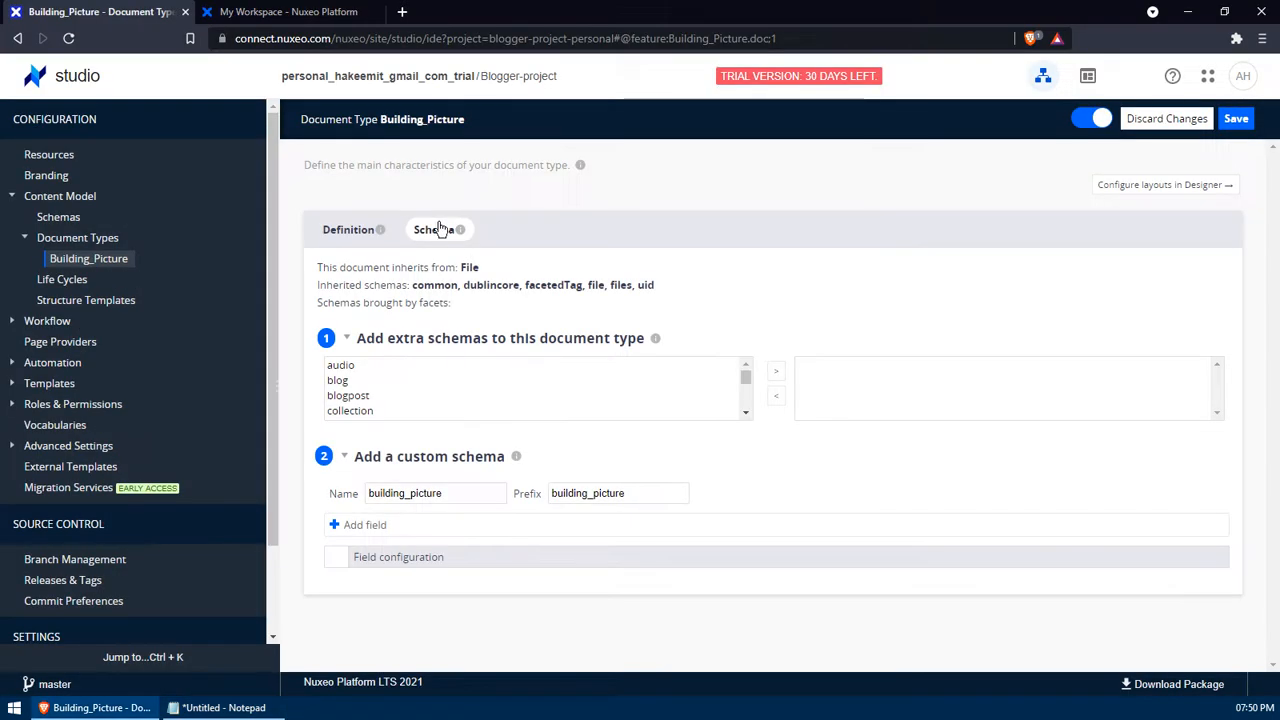
- Add the custom schema fields ownerName and project_Code
{"action": "scroll", "coordinate": [488, 400], "scroll_direction": "down", "scroll_amount": 1}
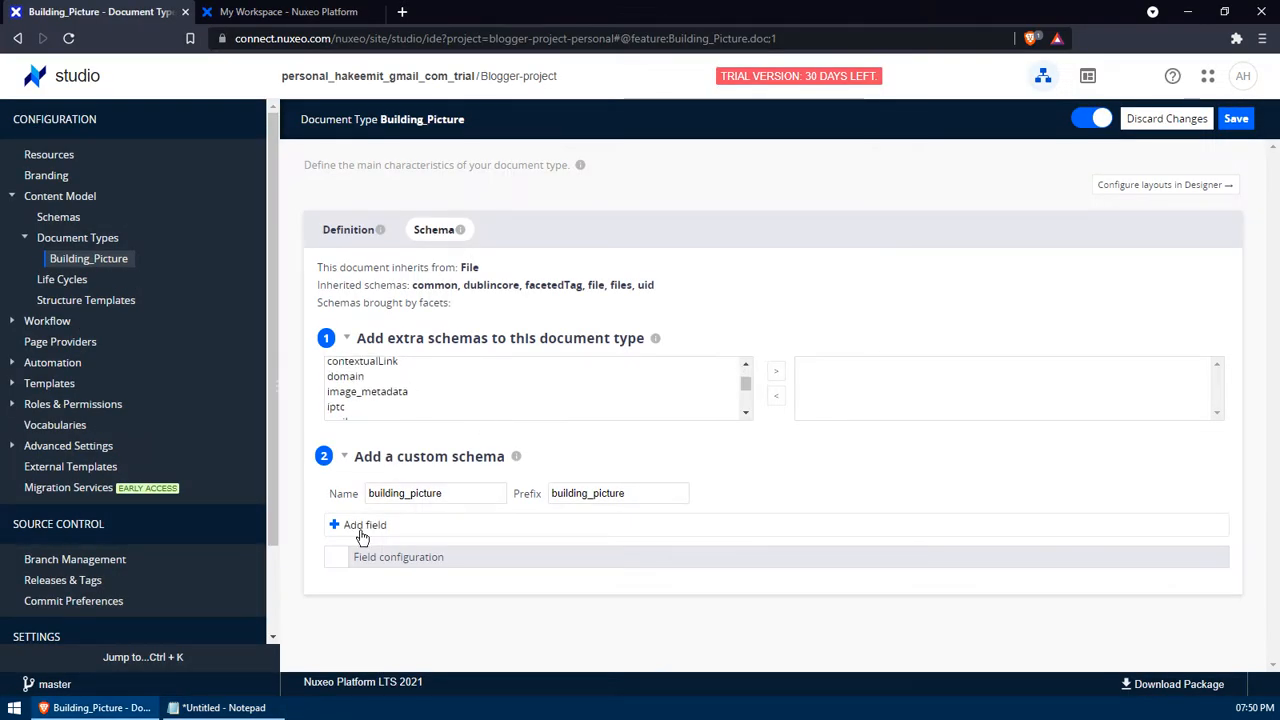
{"action": "left_click", "coordinate": [360, 525]}
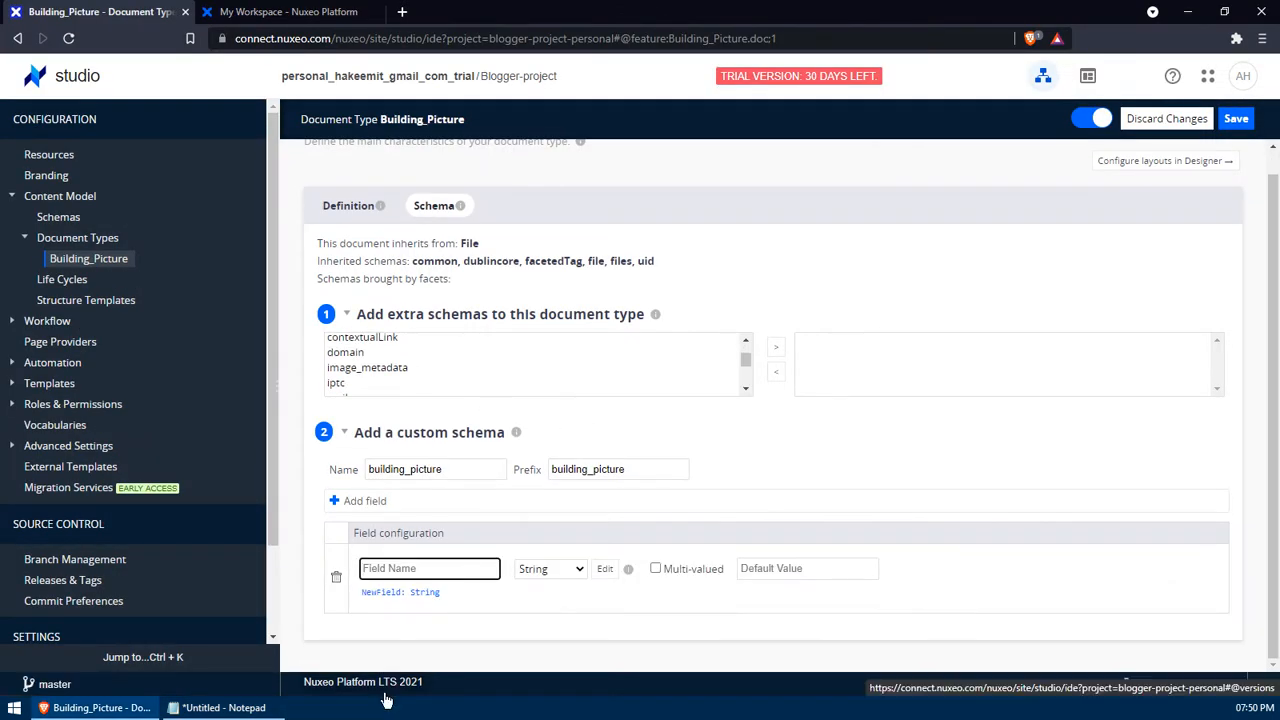
{"action": "type", "text": "ownerName"}
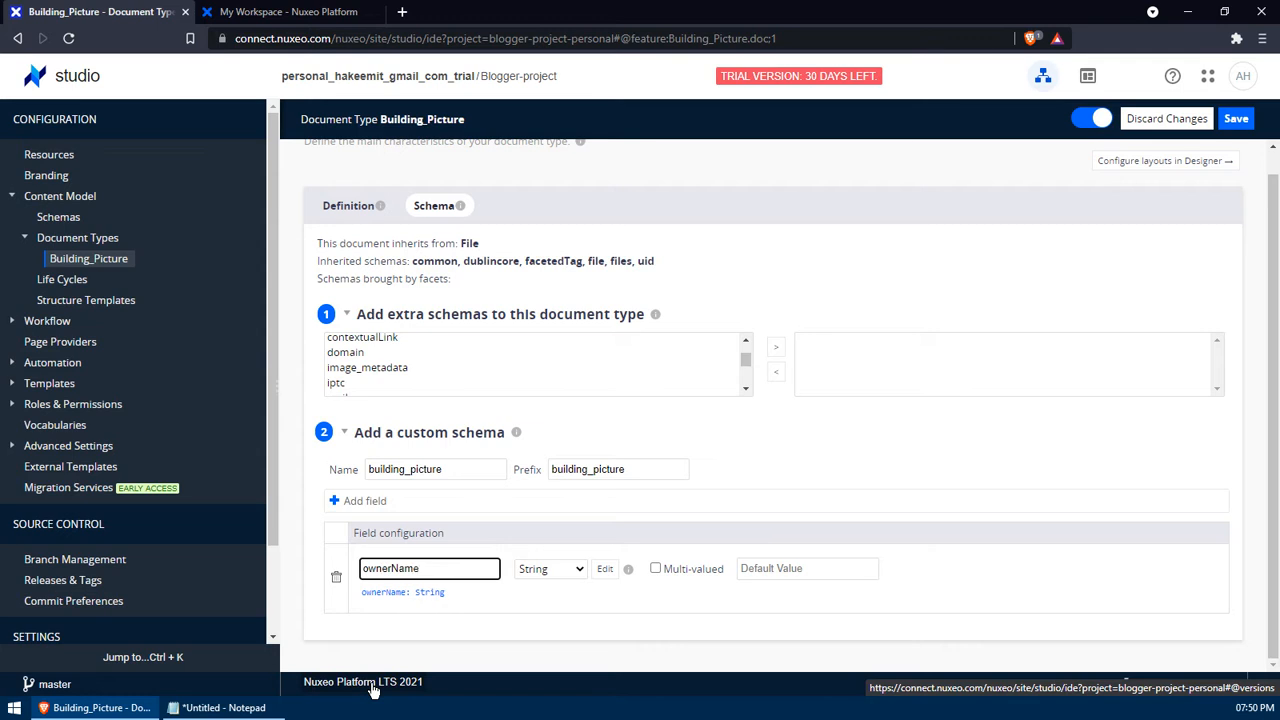
{"action": "key", "text": "alt+Tab"}
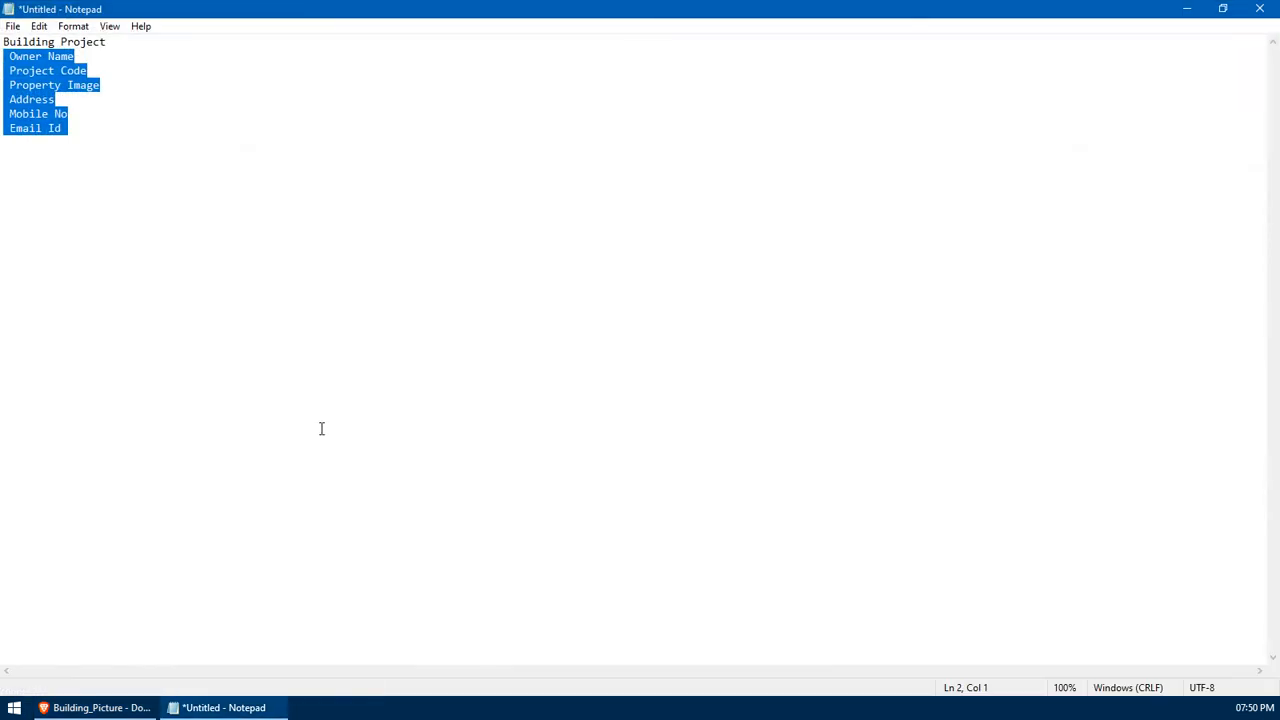
{"action": "key", "text": "alt+Tab"}
{"action": "left_click", "coordinate": [362, 504]}
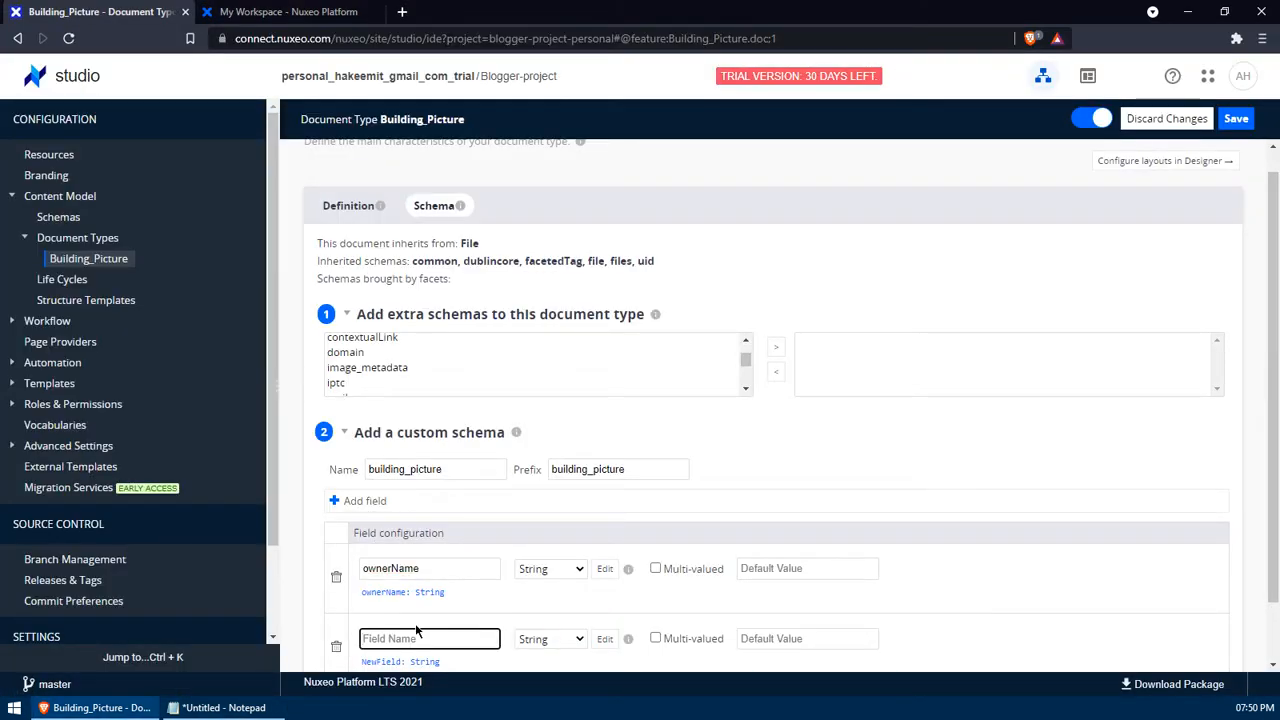
{"action": "type", "text": "project_Code"}
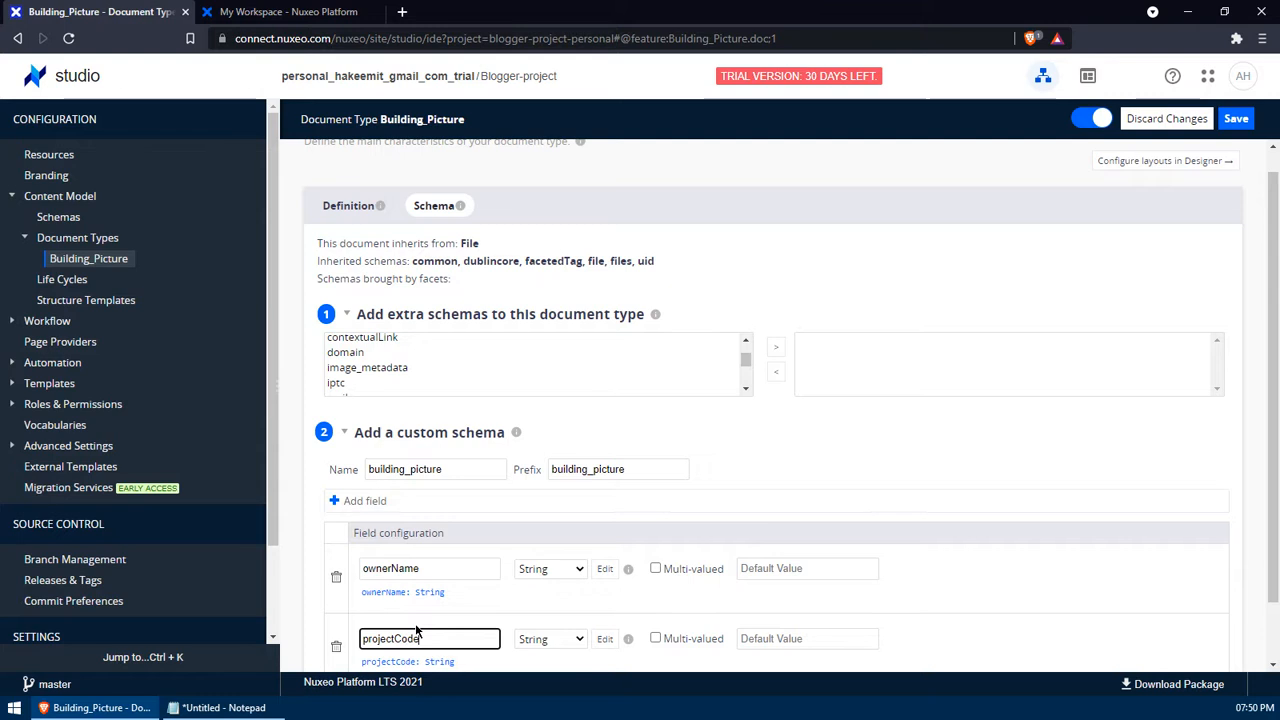
{"action": "key", "text": "alt+Tab"}
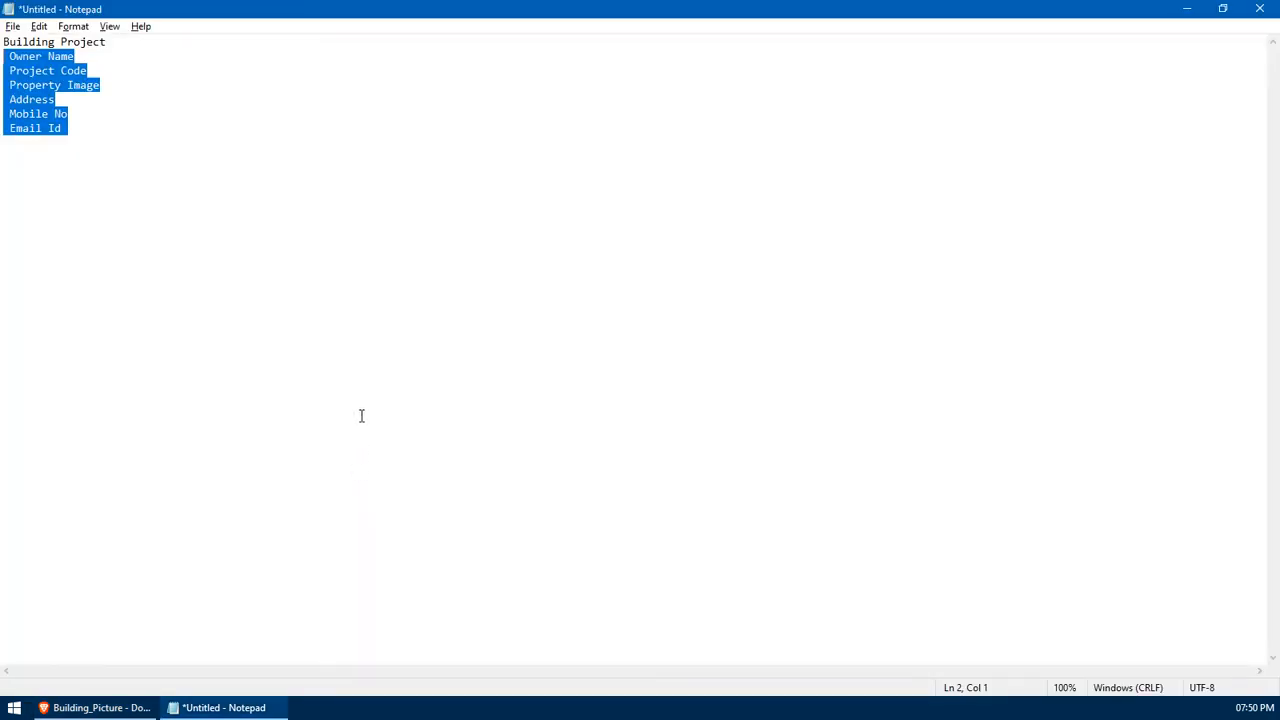
{"action": "key", "text": "alt+Tab"}
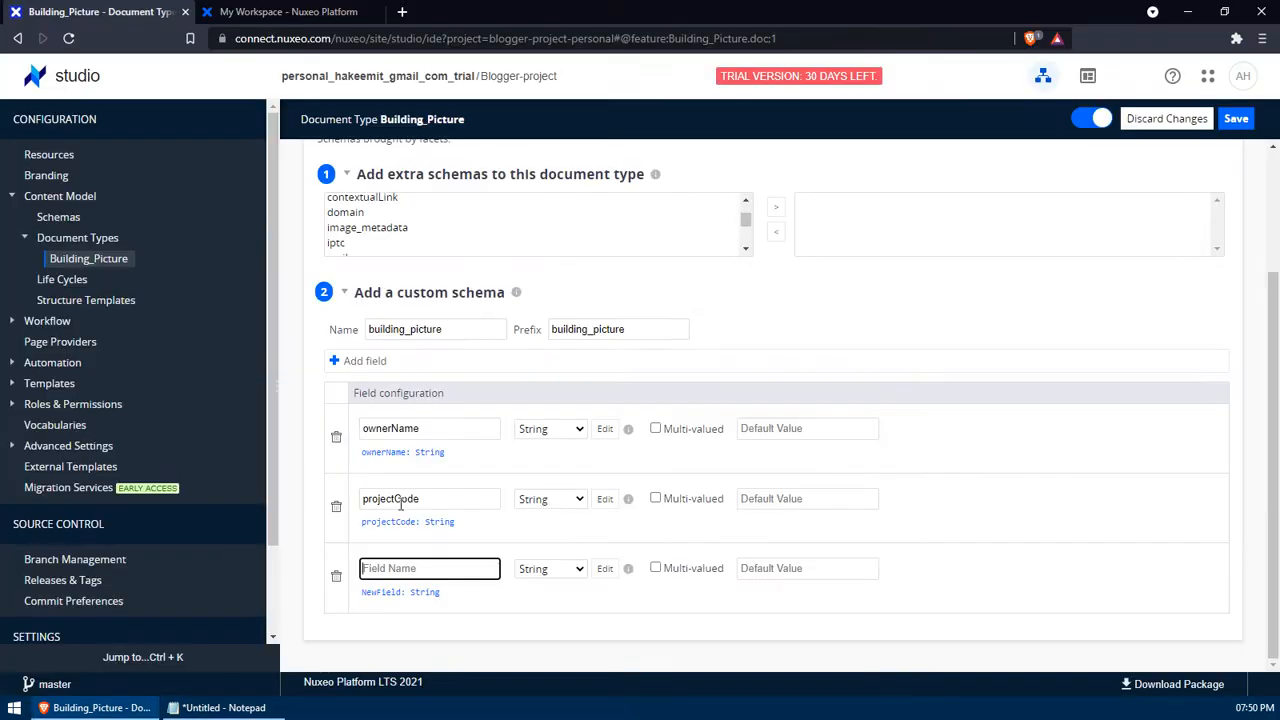
- Add the address, mobileNumber and emailId fields to the schema
{"action": "type", "text": "address"}
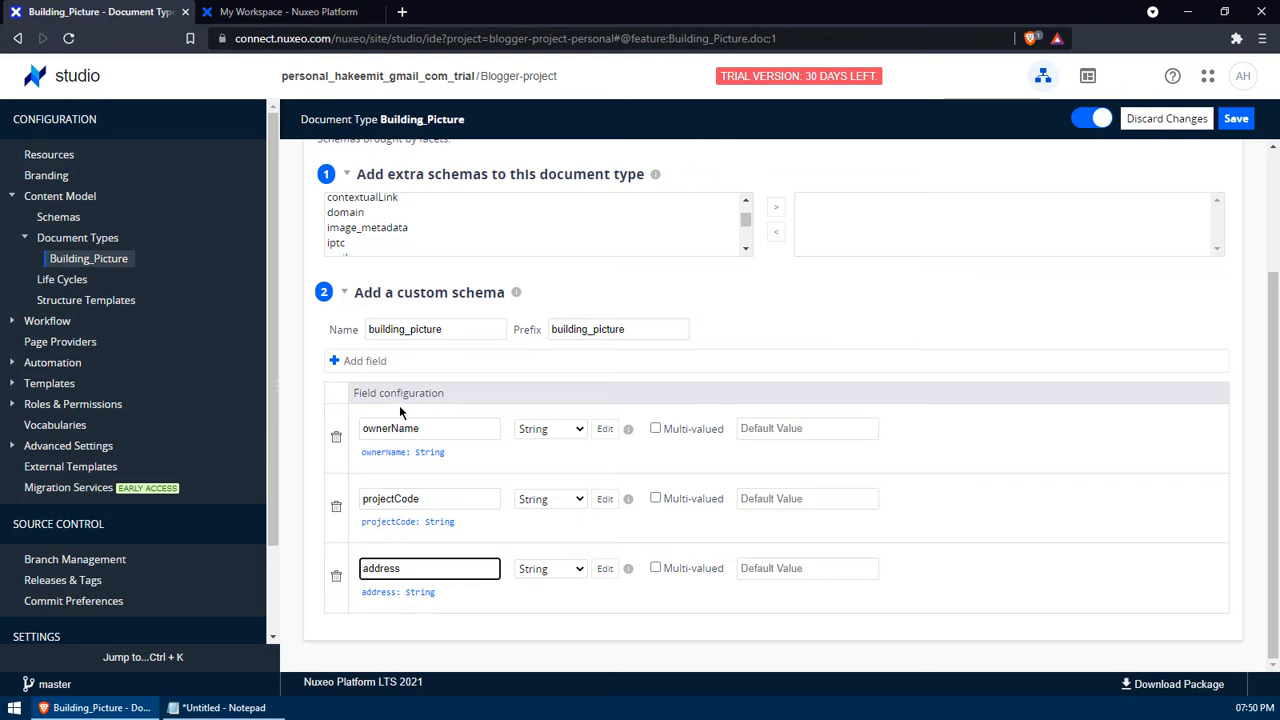
{"action": "left_click", "coordinate": [368, 361]}
{"action": "type", "text": "mobileN"}
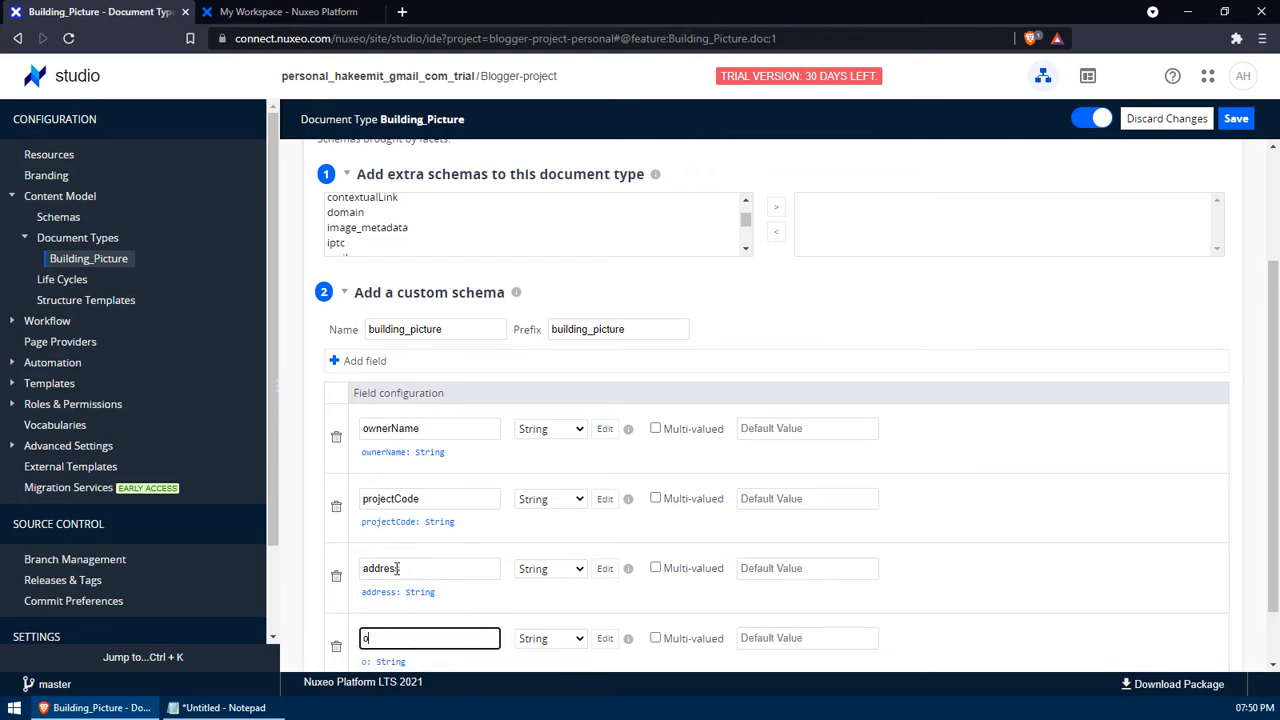
{"action": "type", "text": "umber"}
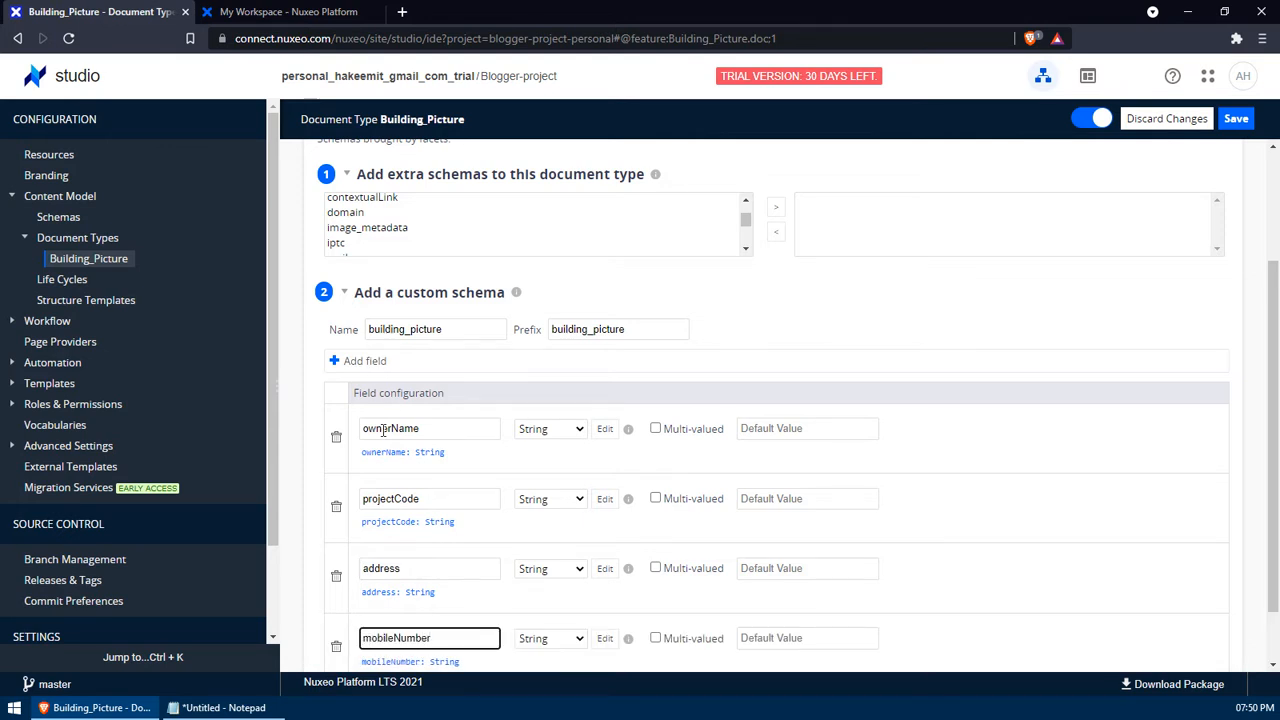
{"action": "left_click", "coordinate": [362, 362]}
{"action": "scroll", "coordinate": [566, 478], "scroll_direction": "down", "scroll_amount": 2}
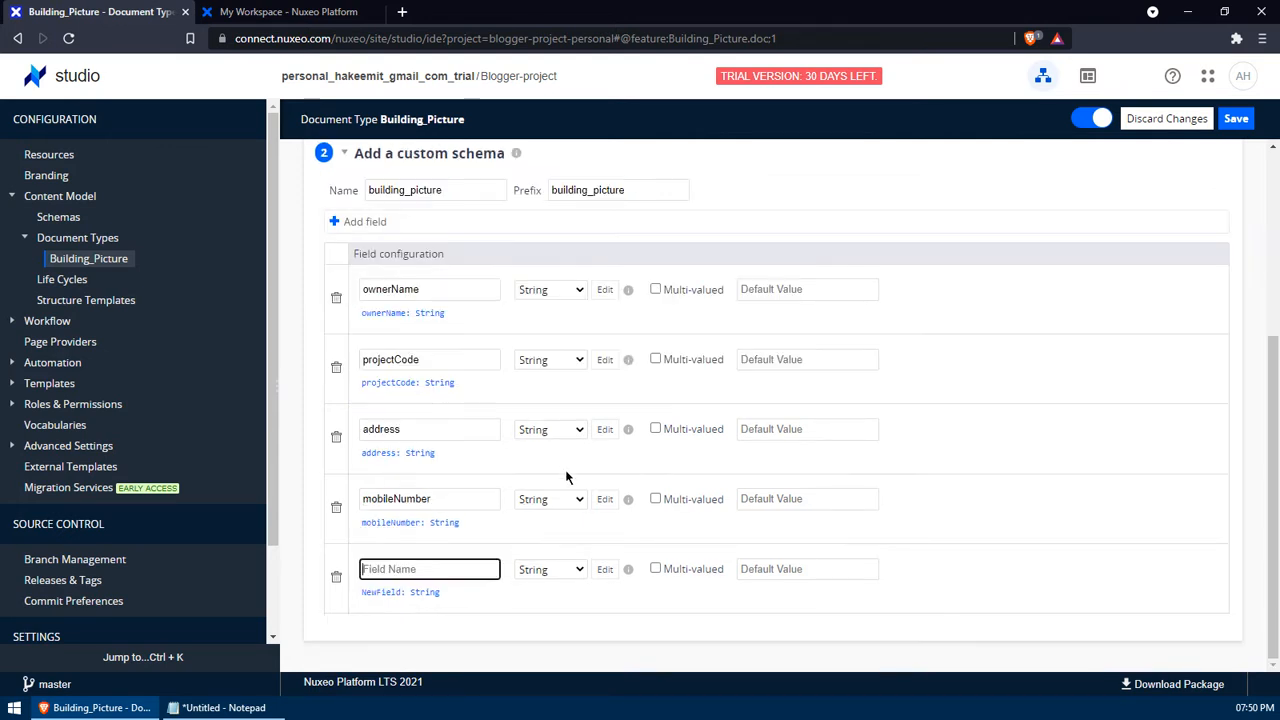
{"action": "type", "text": "emailId"}
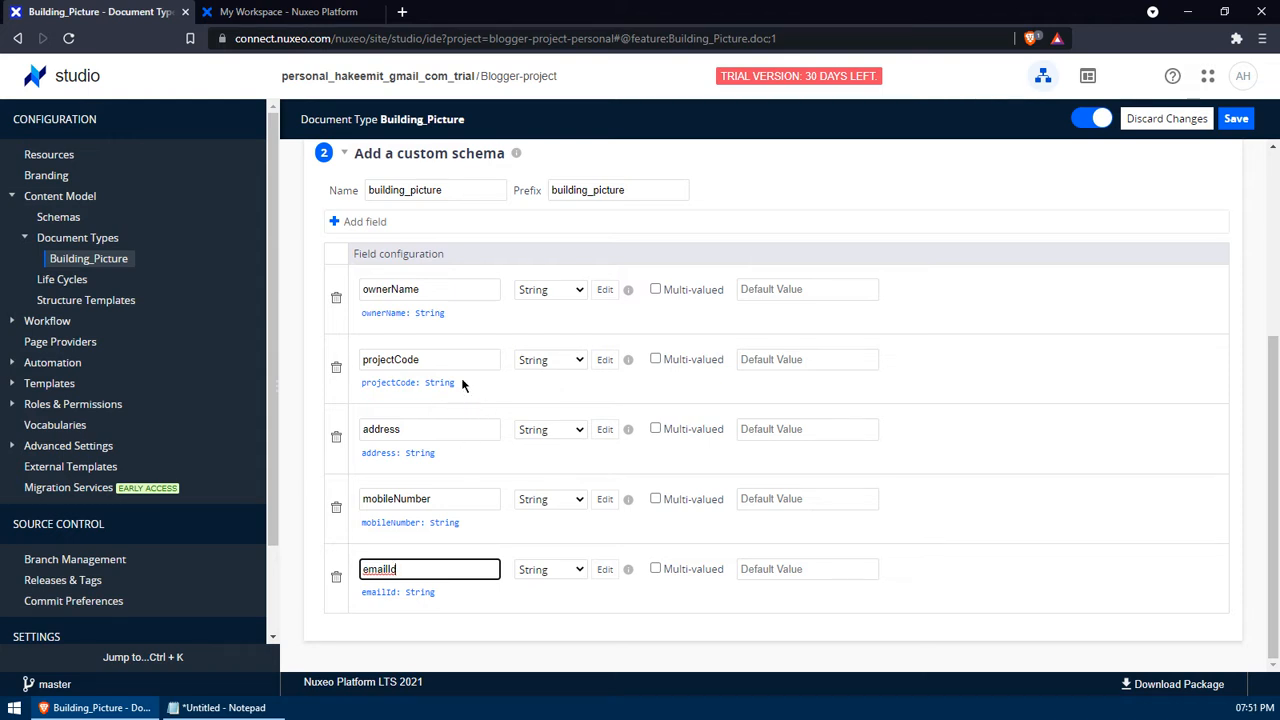
{"action": "scroll", "coordinate": [463, 384], "scroll_direction": "up", "scroll_amount": 3}
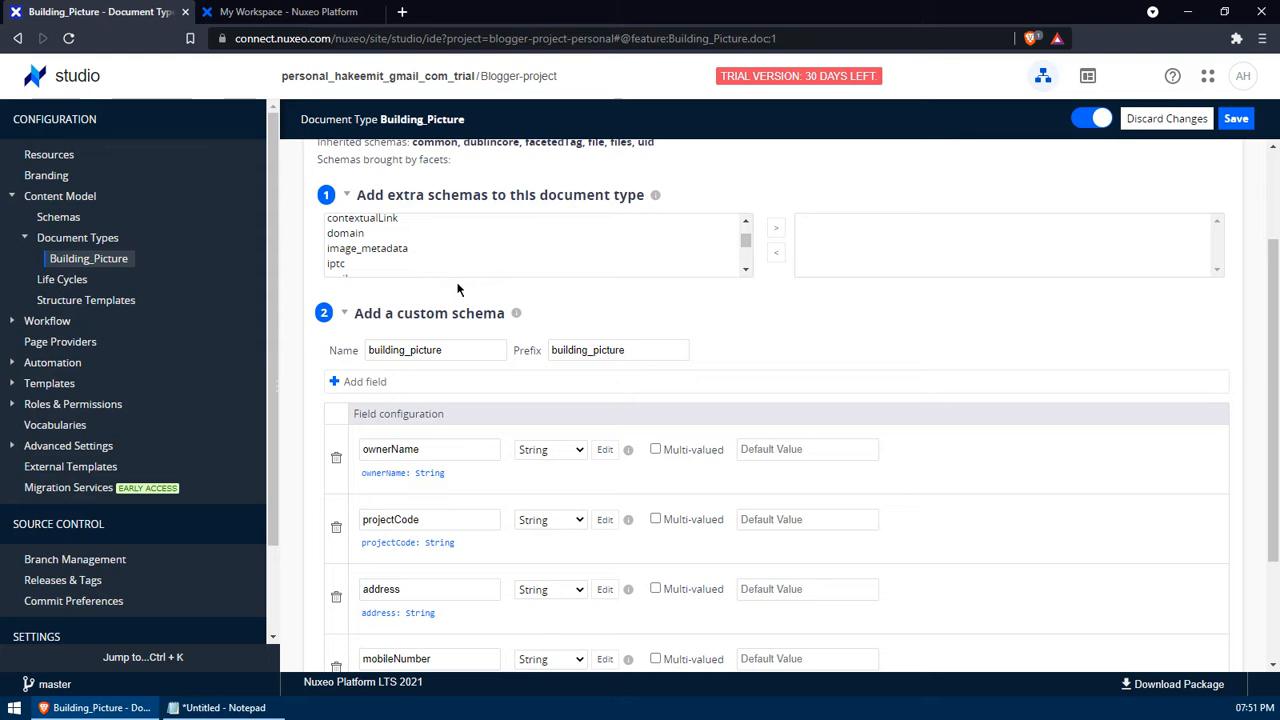
{"action": "scroll", "coordinate": [466, 323], "scroll_direction": "up", "scroll_amount": 3}
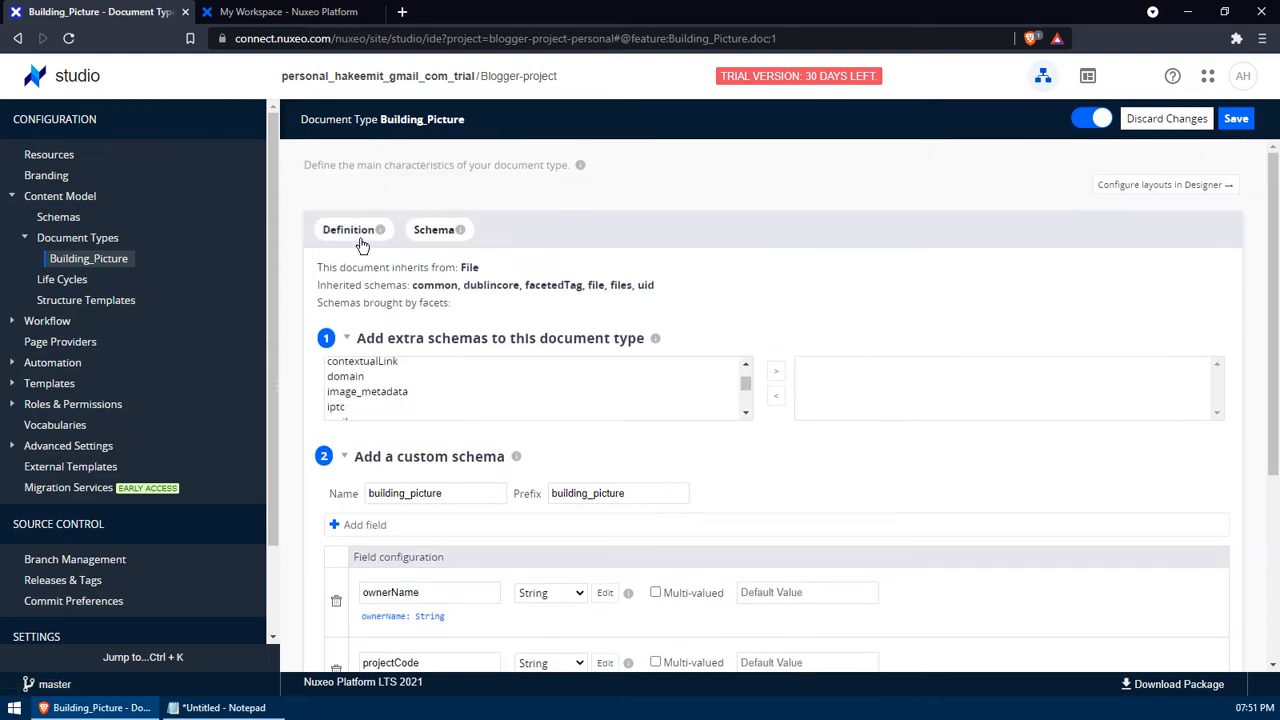
{"action": "left_click", "coordinate": [362, 243]}
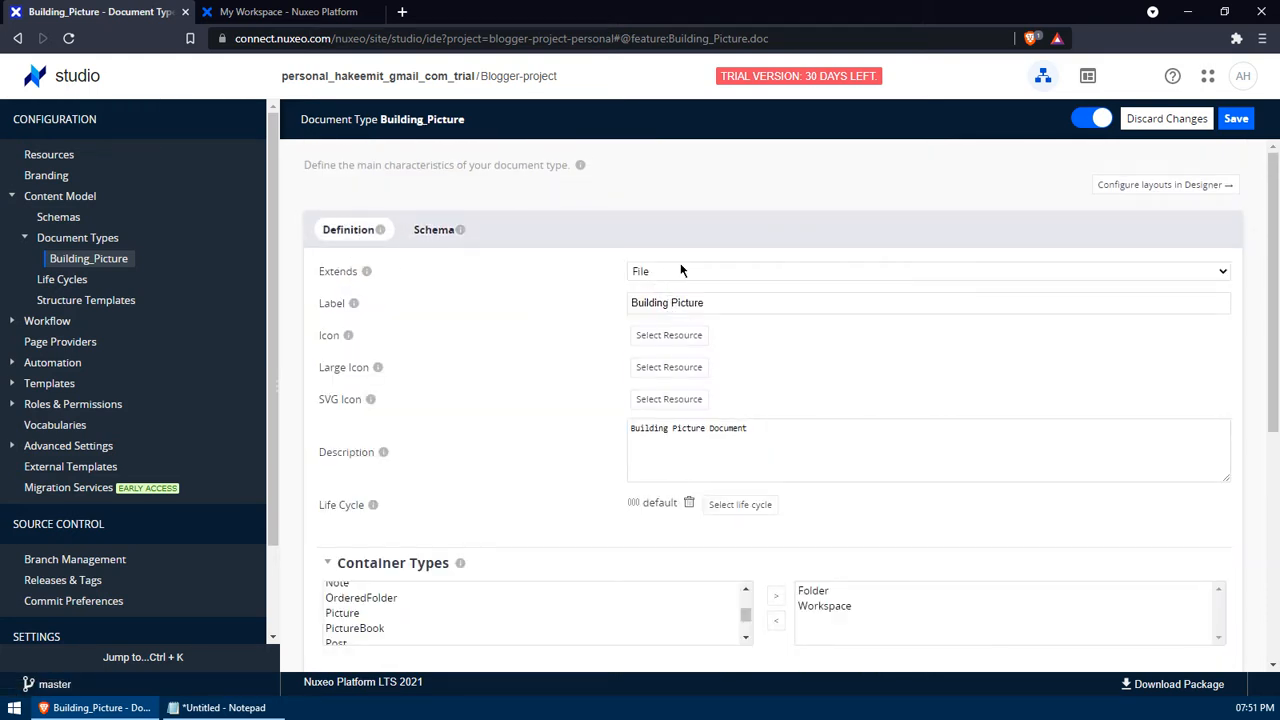
- Make the address field multi-valued
{"action": "left_click", "coordinate": [436, 229]}
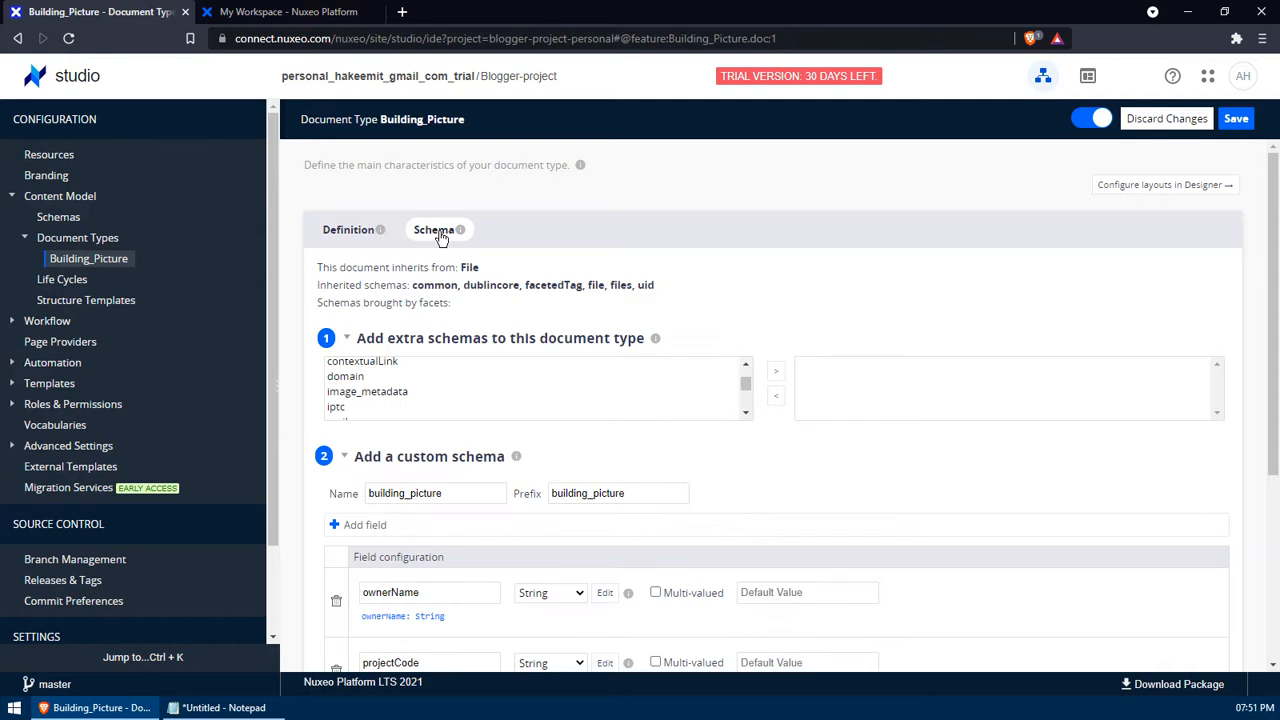
{"action": "scroll", "coordinate": [583, 367], "scroll_direction": "down", "scroll_amount": 3}
{"action": "scroll", "coordinate": [780, 401], "scroll_direction": "down", "scroll_amount": 3}
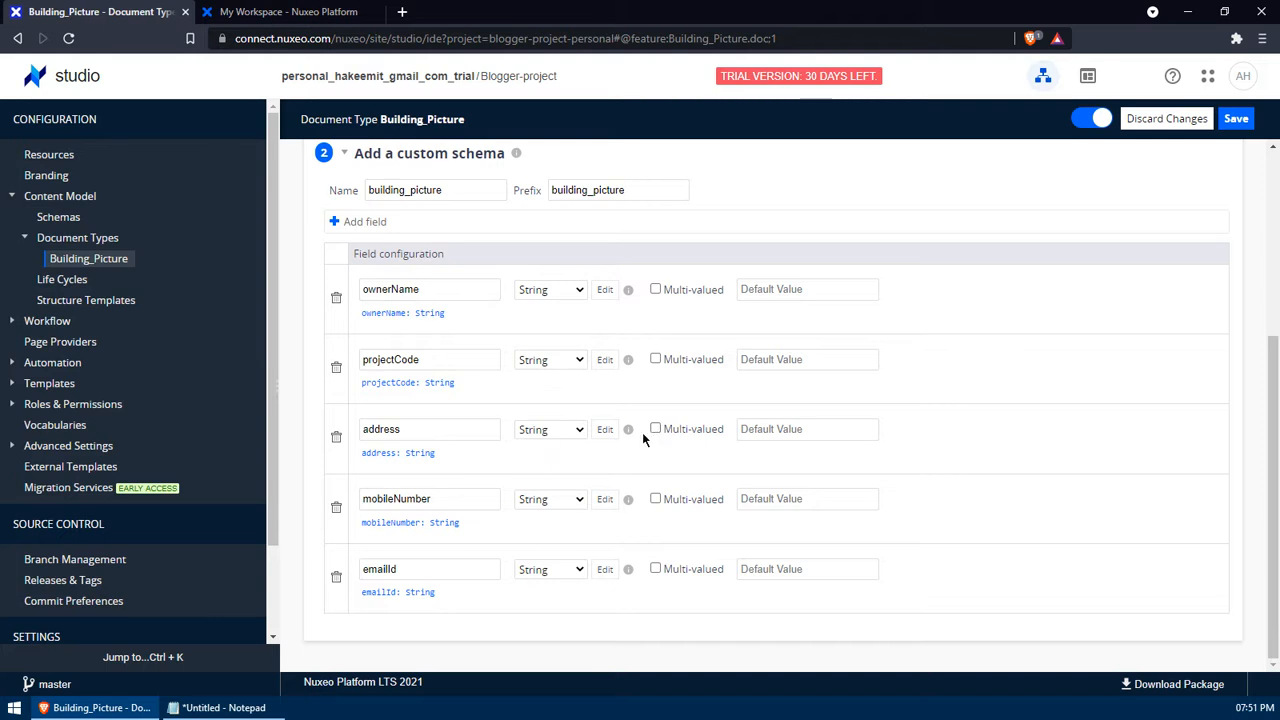
{"action": "left_click", "coordinate": [605, 431]}
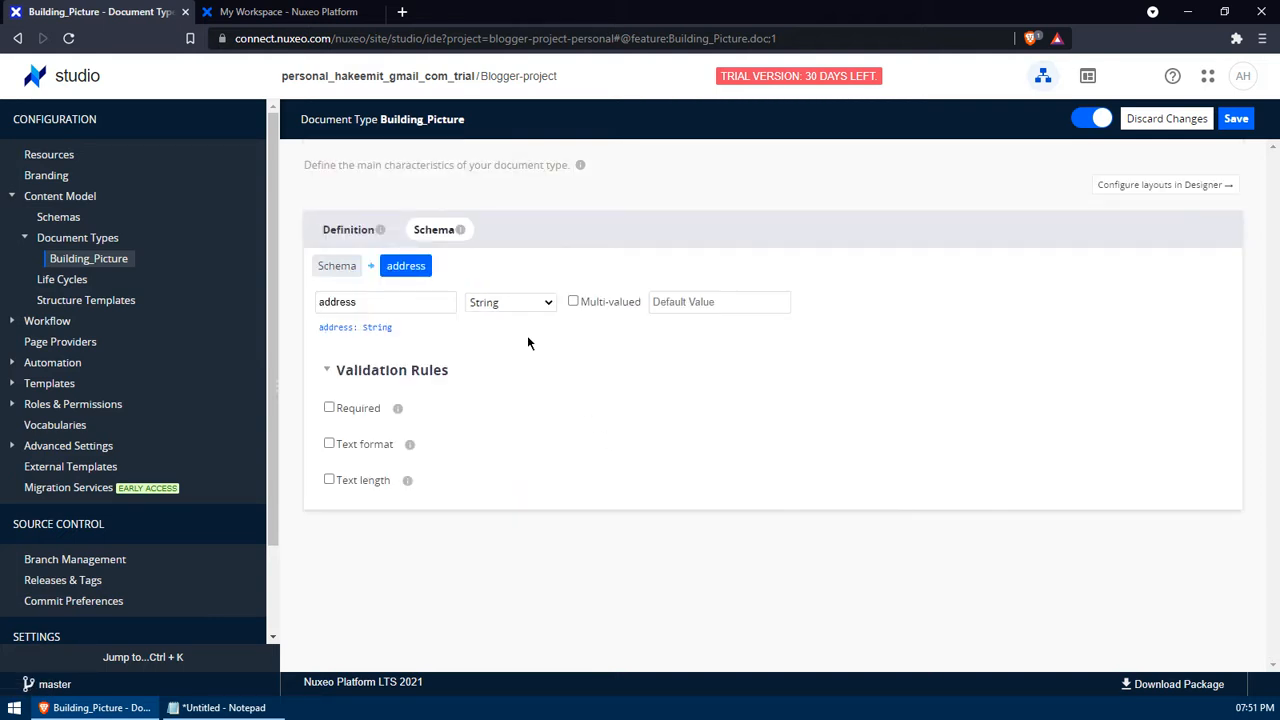
{"action": "left_click", "coordinate": [342, 266]}
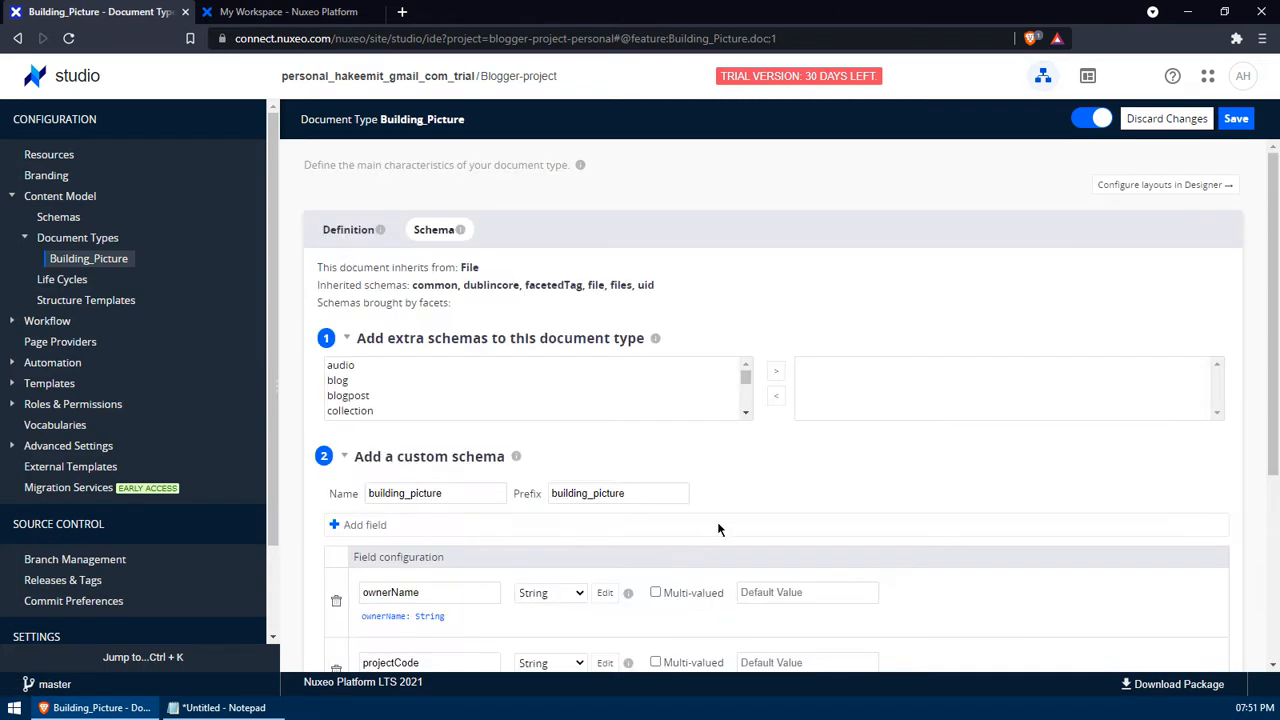
{"action": "scroll", "coordinate": [718, 529], "scroll_direction": "down", "scroll_amount": 2}
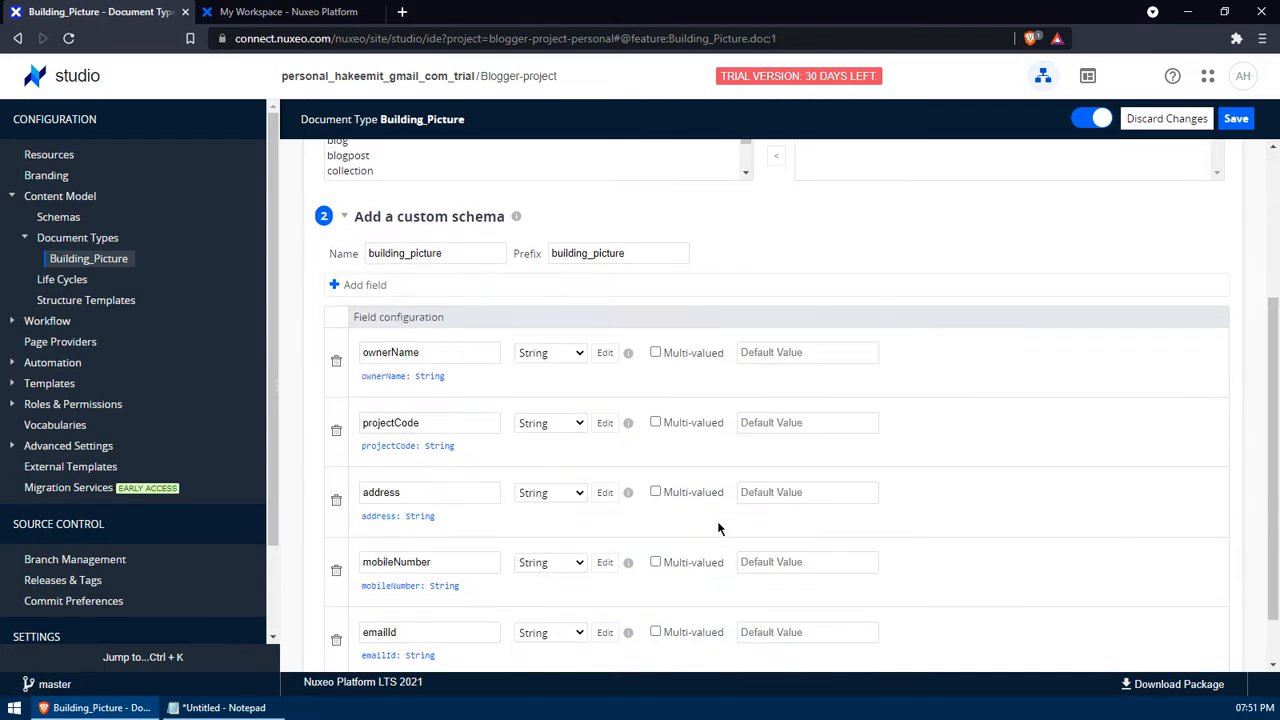
{"action": "left_click", "coordinate": [657, 492]}
- Set mobileNumber's type to Integer and keep emailId as String
{"action": "scroll", "coordinate": [672, 493], "scroll_direction": "down", "scroll_amount": 1}
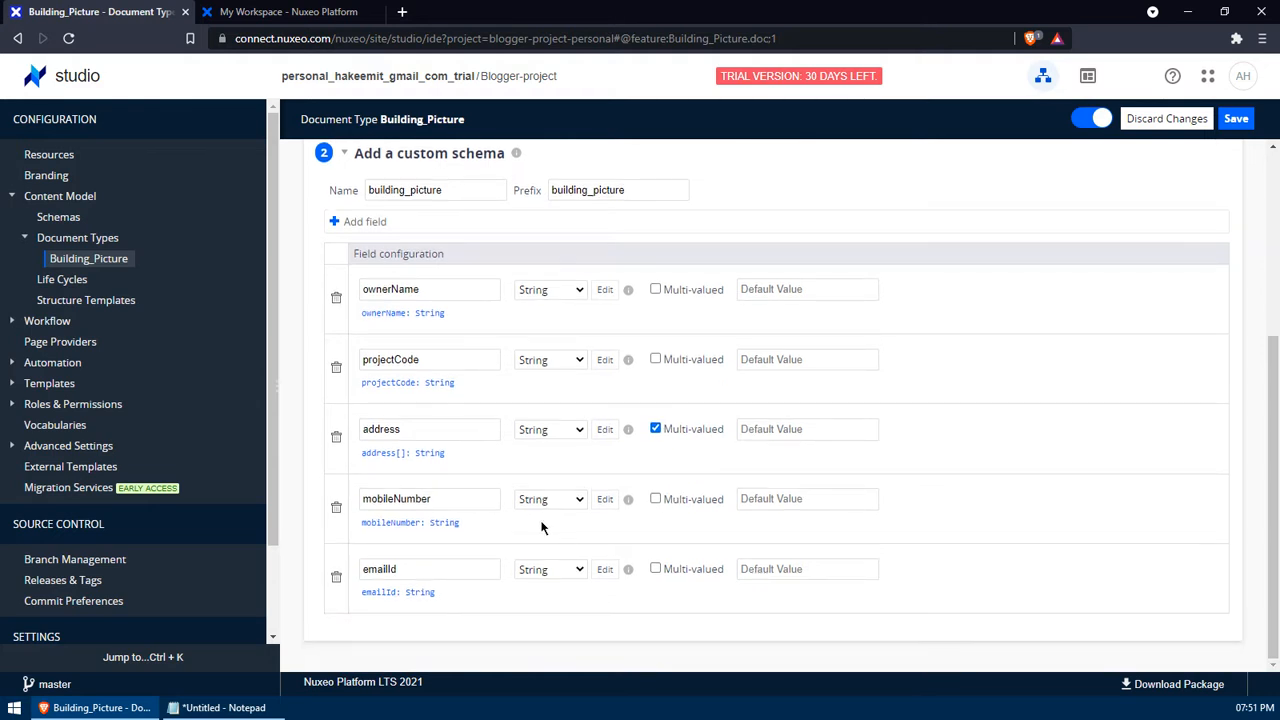
{"action": "left_click", "coordinate": [568, 505]}
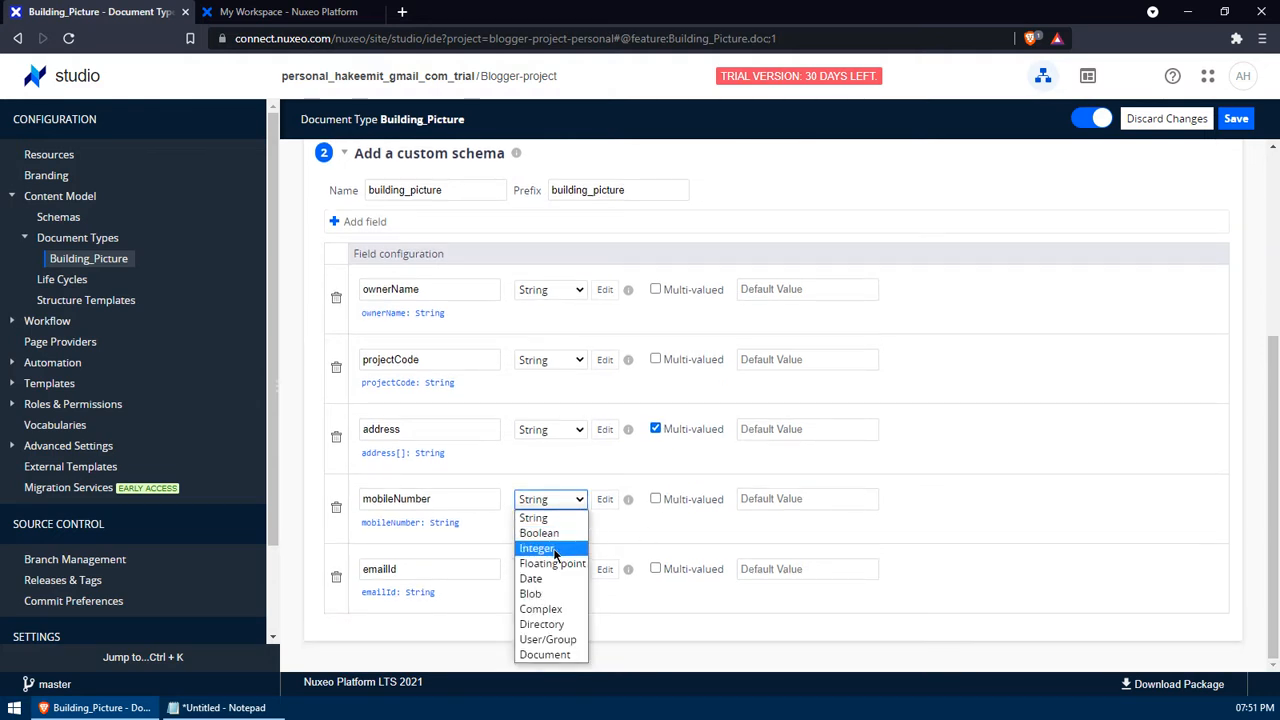
{"action": "left_click", "coordinate": [557, 549]}
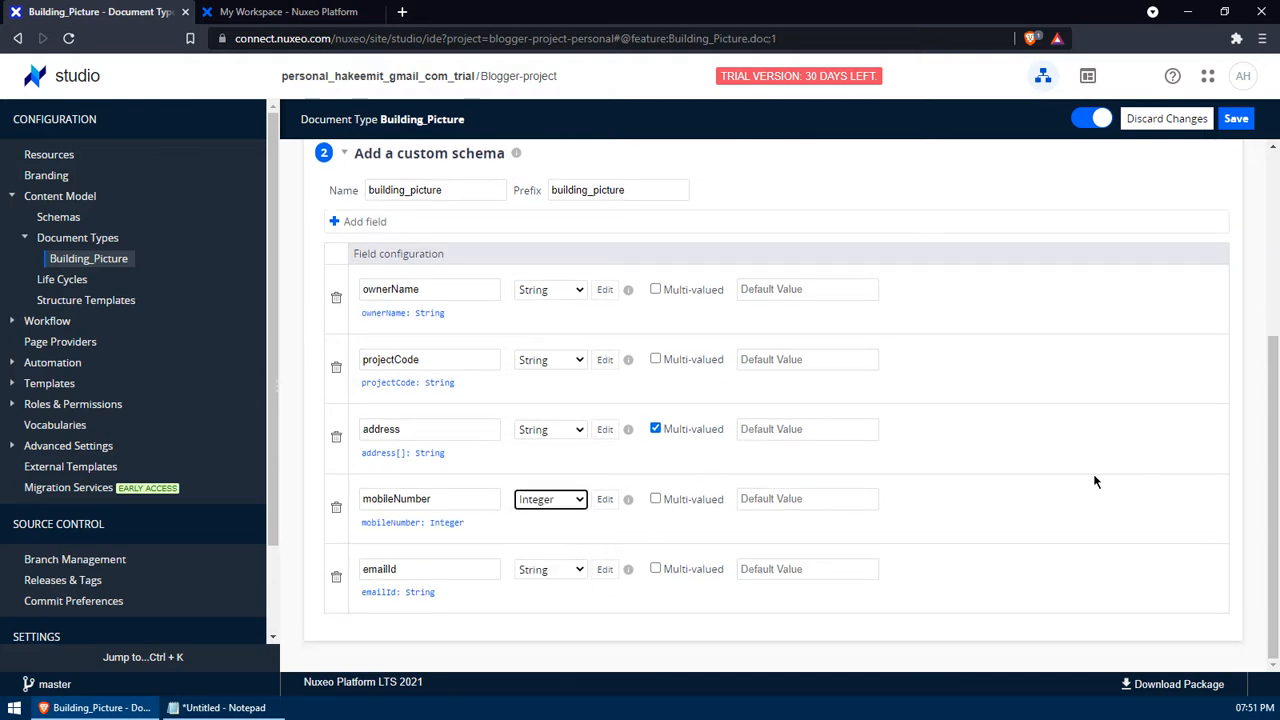
{"action": "left_click", "coordinate": [563, 578]}
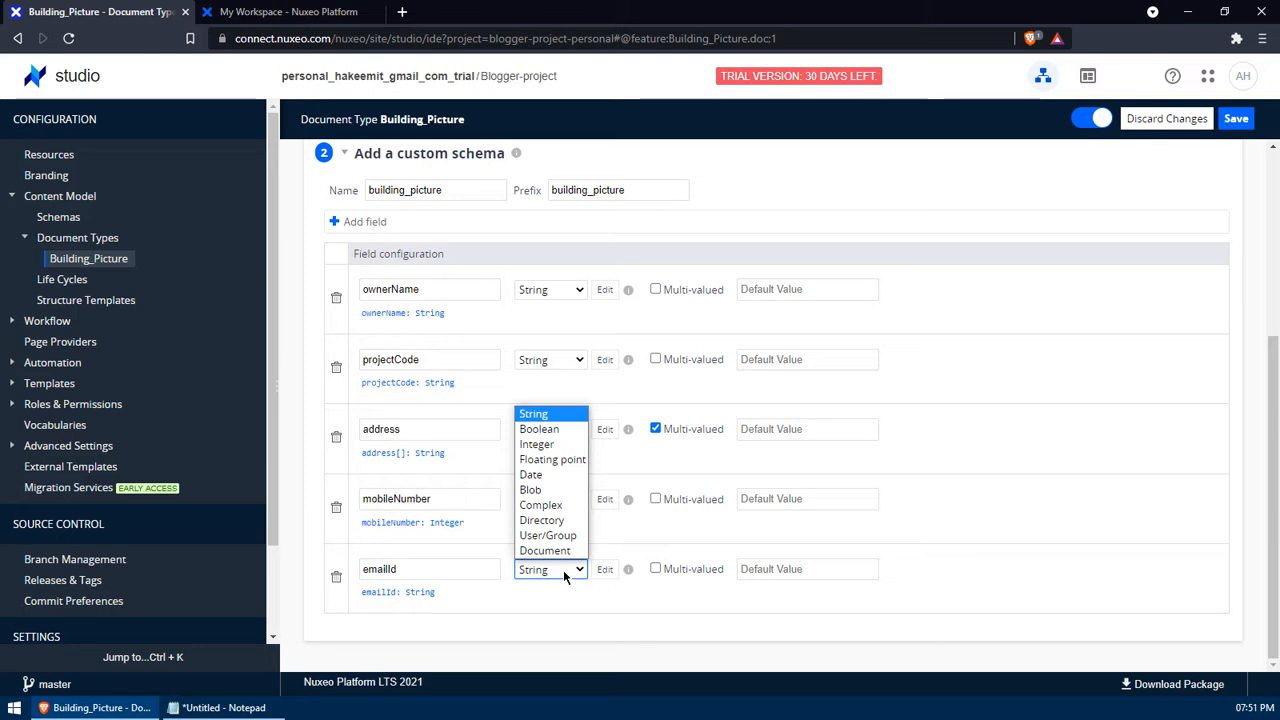
{"action": "left_click", "coordinate": [570, 603]}
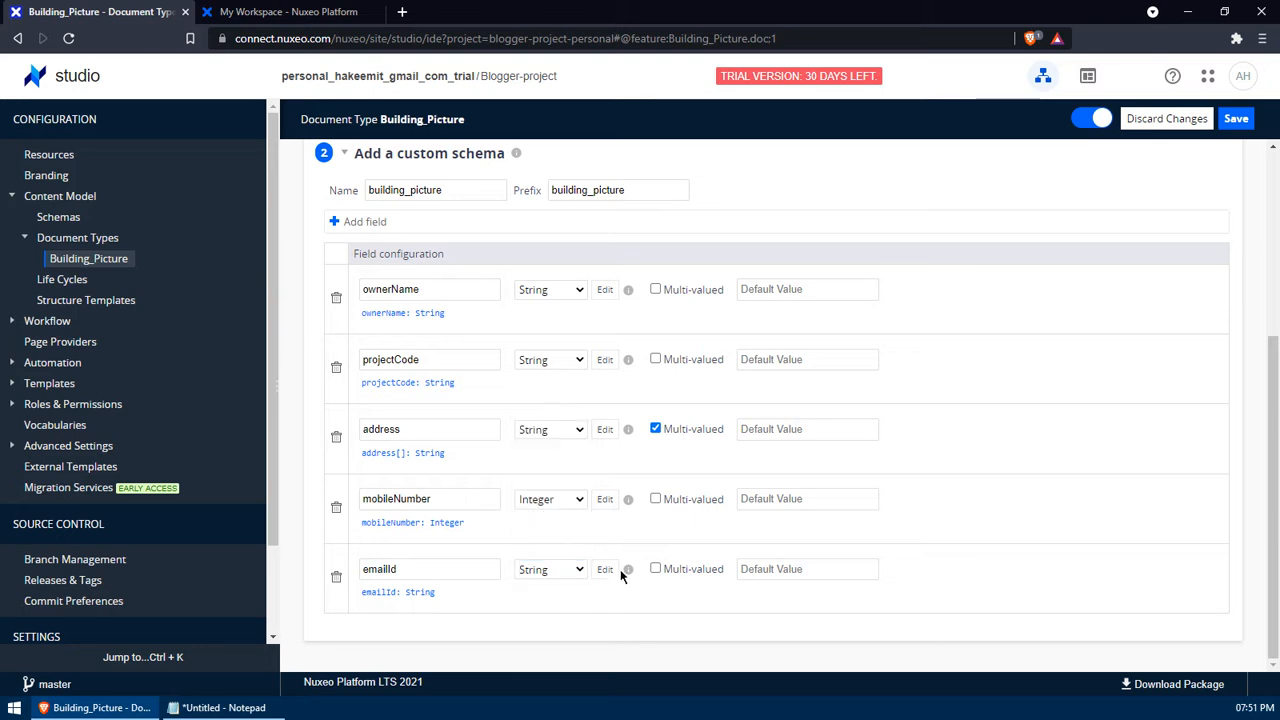
- Give emailId a text-format validation using the provided Email pattern
{"action": "left_click", "coordinate": [604, 569]}
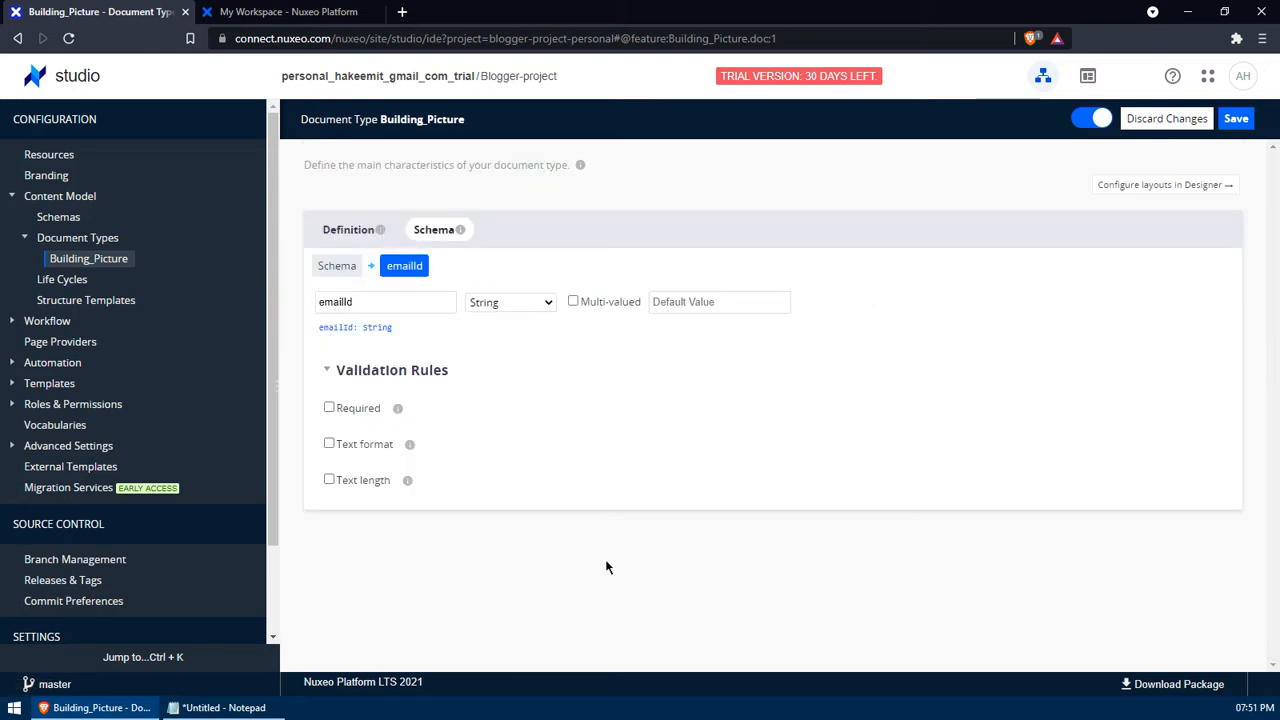
{"action": "left_click", "coordinate": [388, 452]}
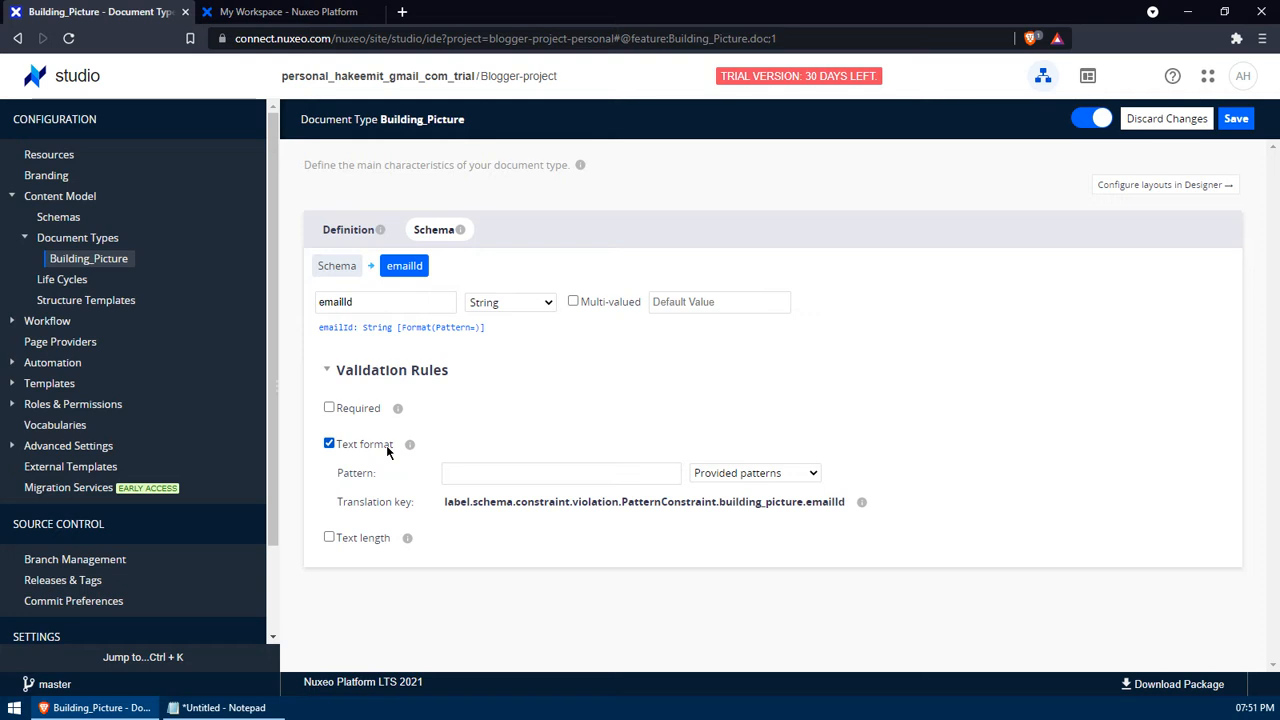
{"action": "left_click", "coordinate": [750, 476]}
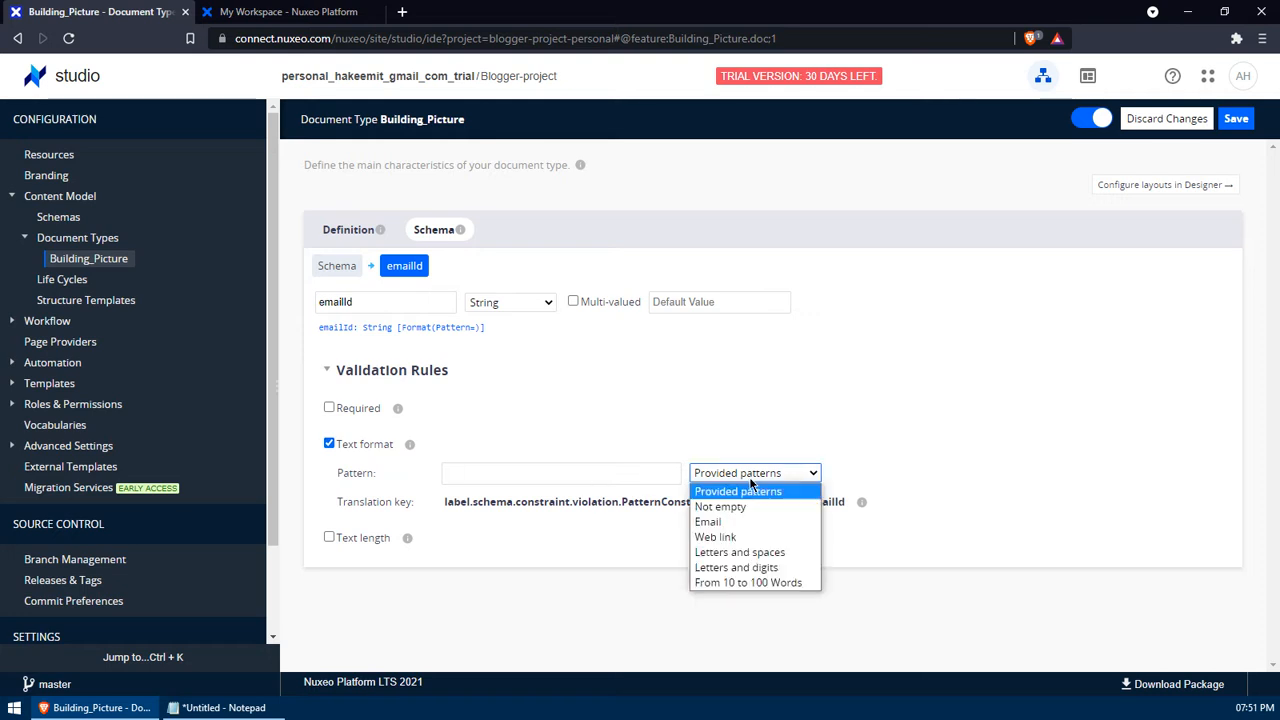
{"action": "left_click", "coordinate": [743, 522]}
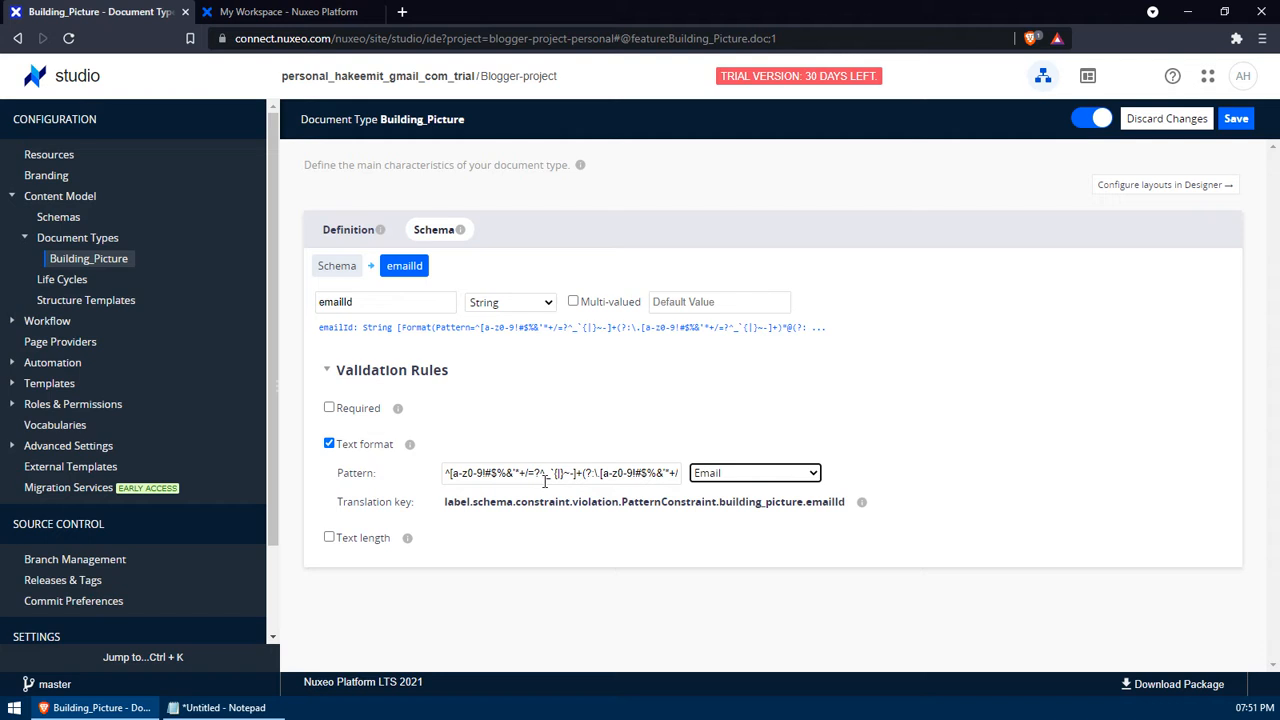
{"action": "left_click", "coordinate": [338, 266]}
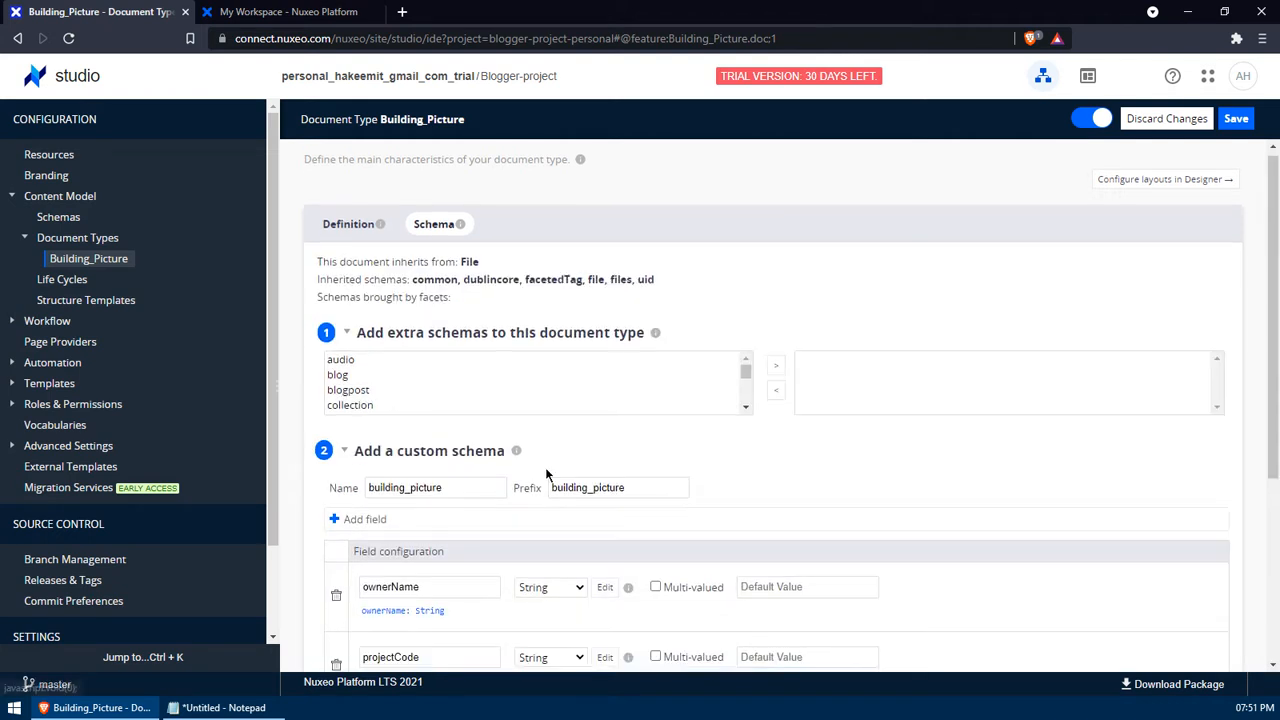
- Mark the ownerName field as Required
{"action": "scroll", "coordinate": [545, 467], "scroll_direction": "down", "scroll_amount": 3}
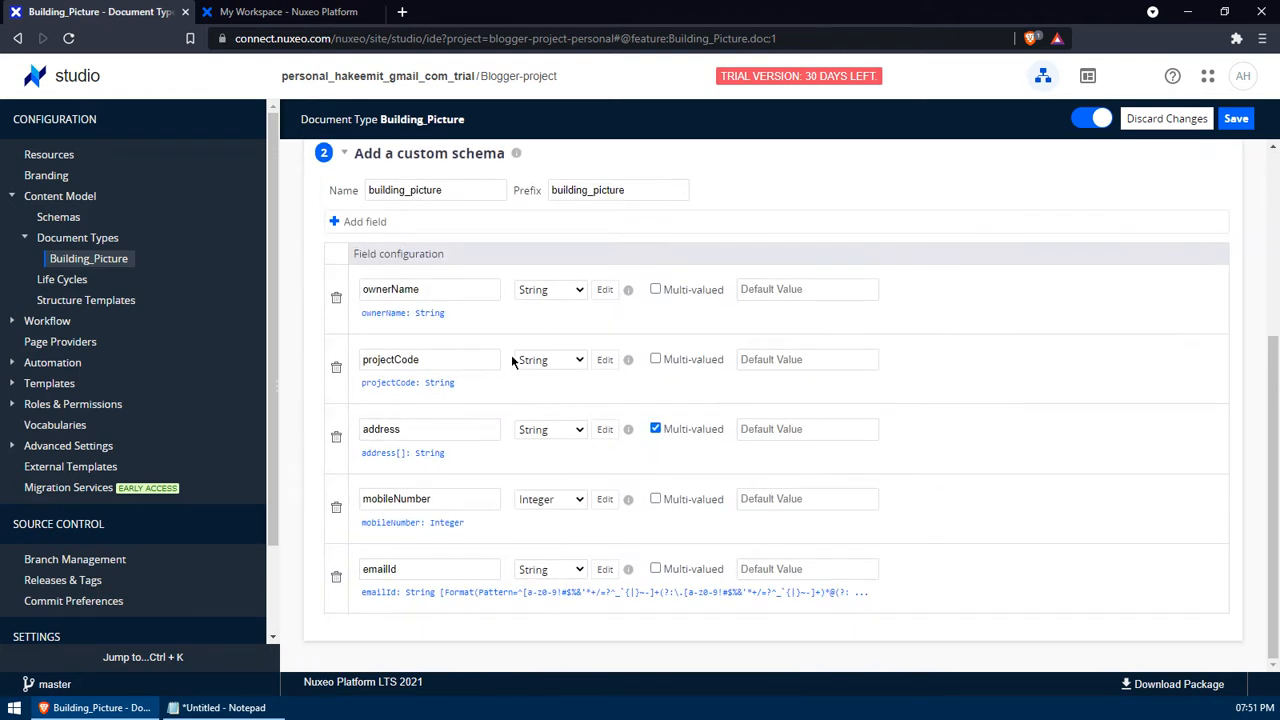
{"action": "left_click", "coordinate": [605, 290]}
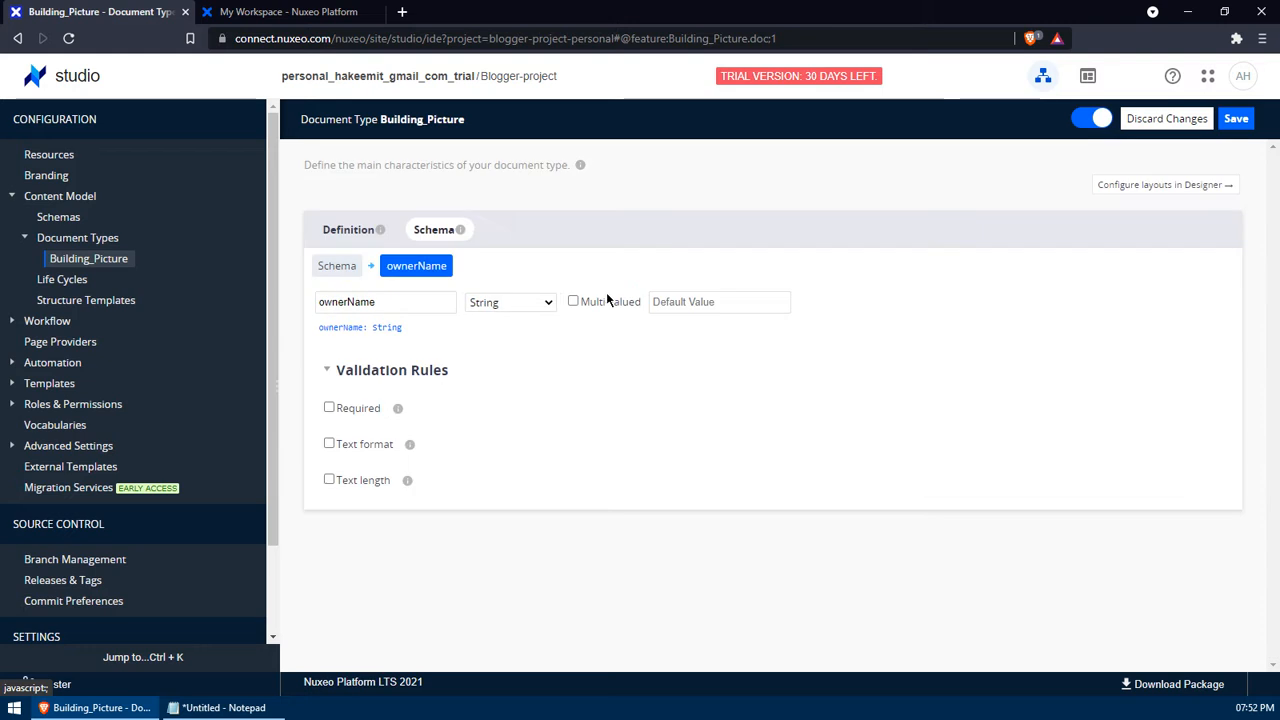
{"action": "left_click", "coordinate": [330, 408]}
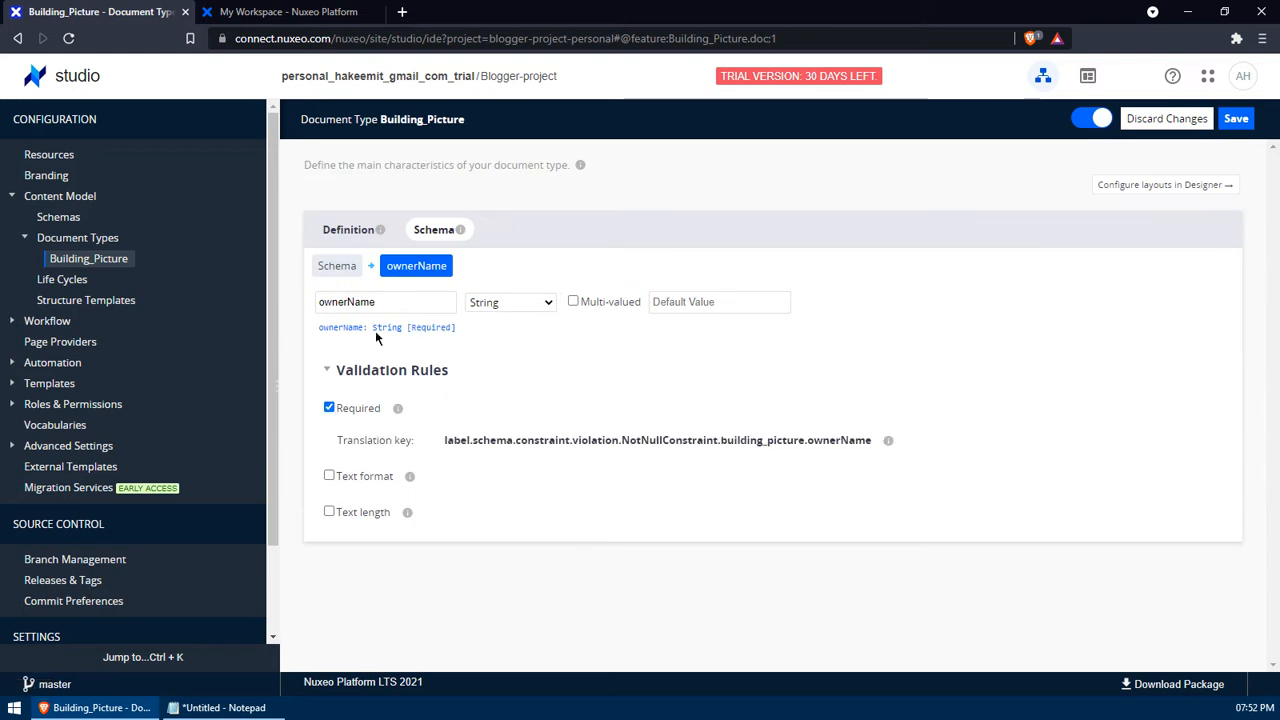
{"action": "left_click", "coordinate": [352, 266]}
{"action": "scroll", "coordinate": [508, 486], "scroll_direction": "down", "scroll_amount": 3}
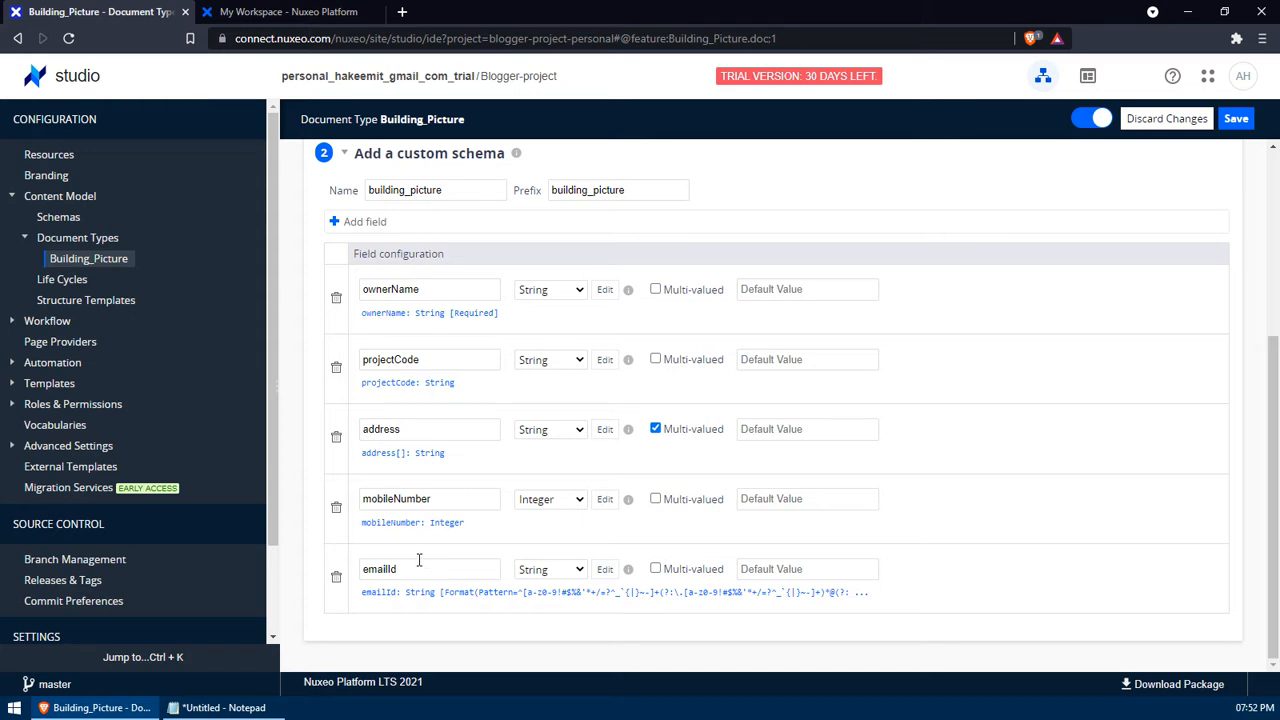
- Save the Building_Picture type and open its layouts in the Designer
{"action": "left_click", "coordinate": [1237, 126]}
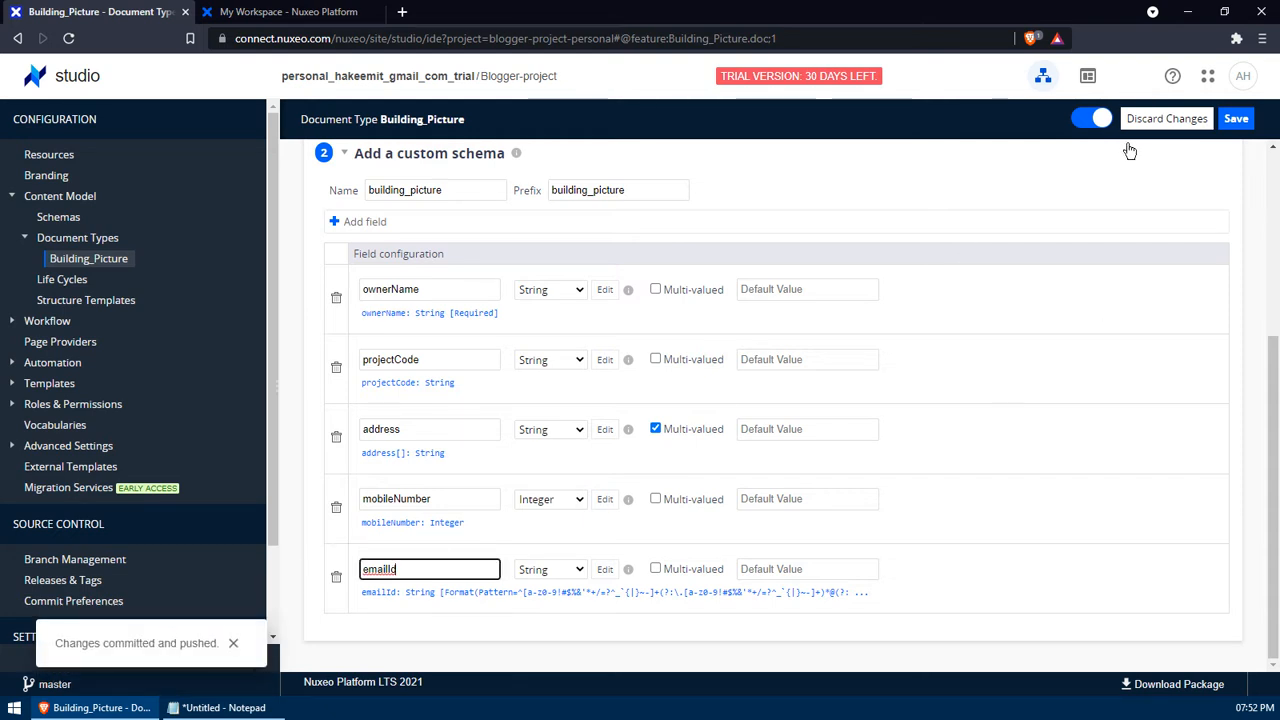
{"action": "scroll", "coordinate": [998, 206], "scroll_direction": "up", "scroll_amount": 3}
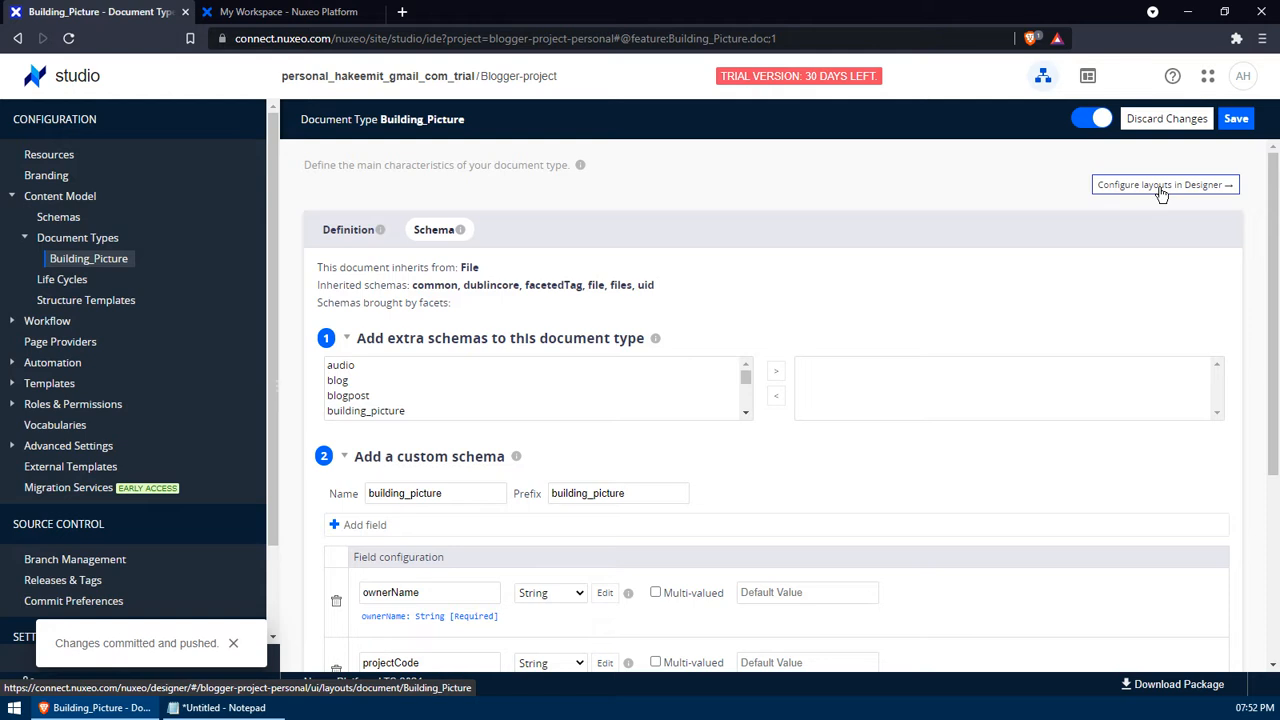
{"action": "left_click", "coordinate": [1162, 188]}
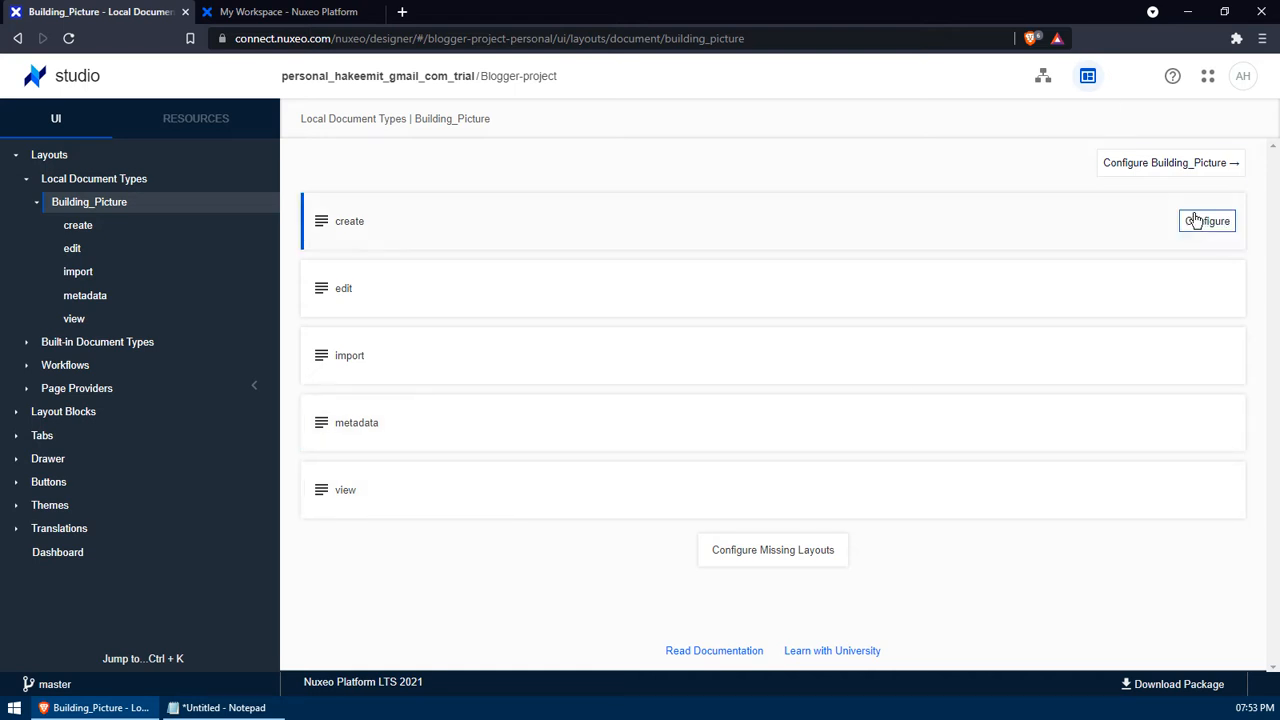
- Configure the create layout and drag the file property below Description
{"action": "left_click", "coordinate": [1199, 222]}
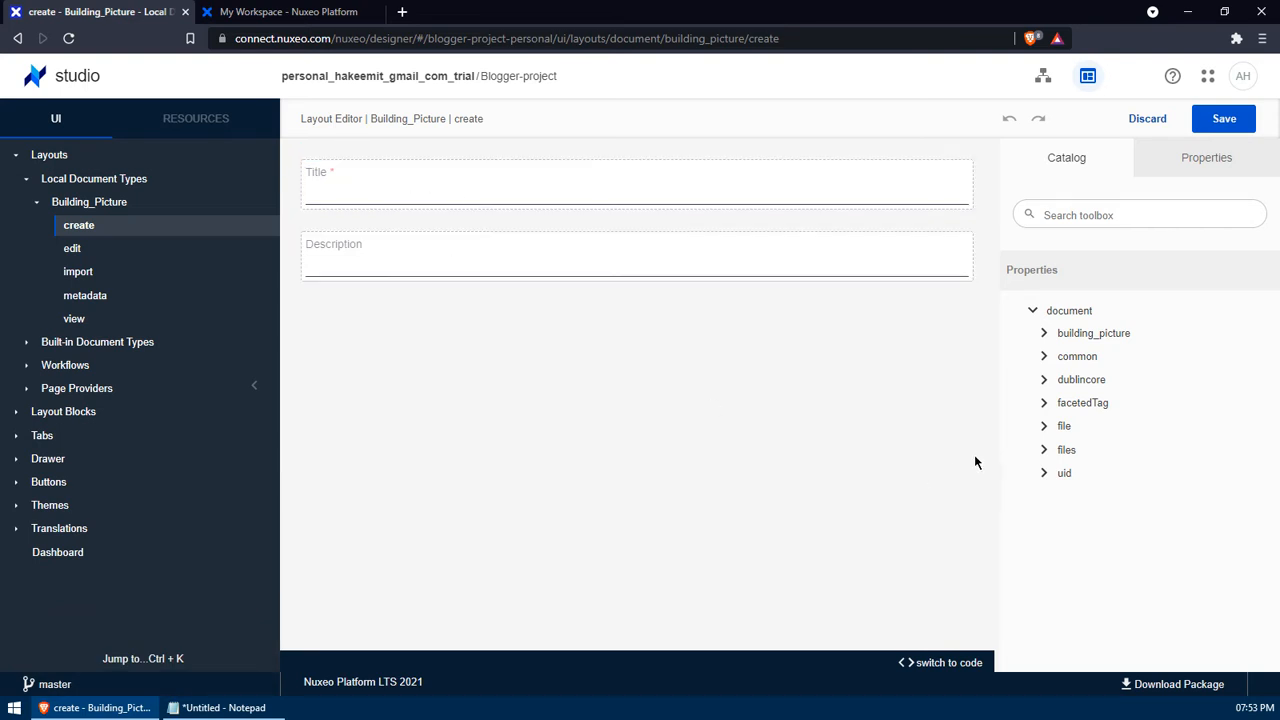
{"action": "left_click", "coordinate": [1043, 380]}
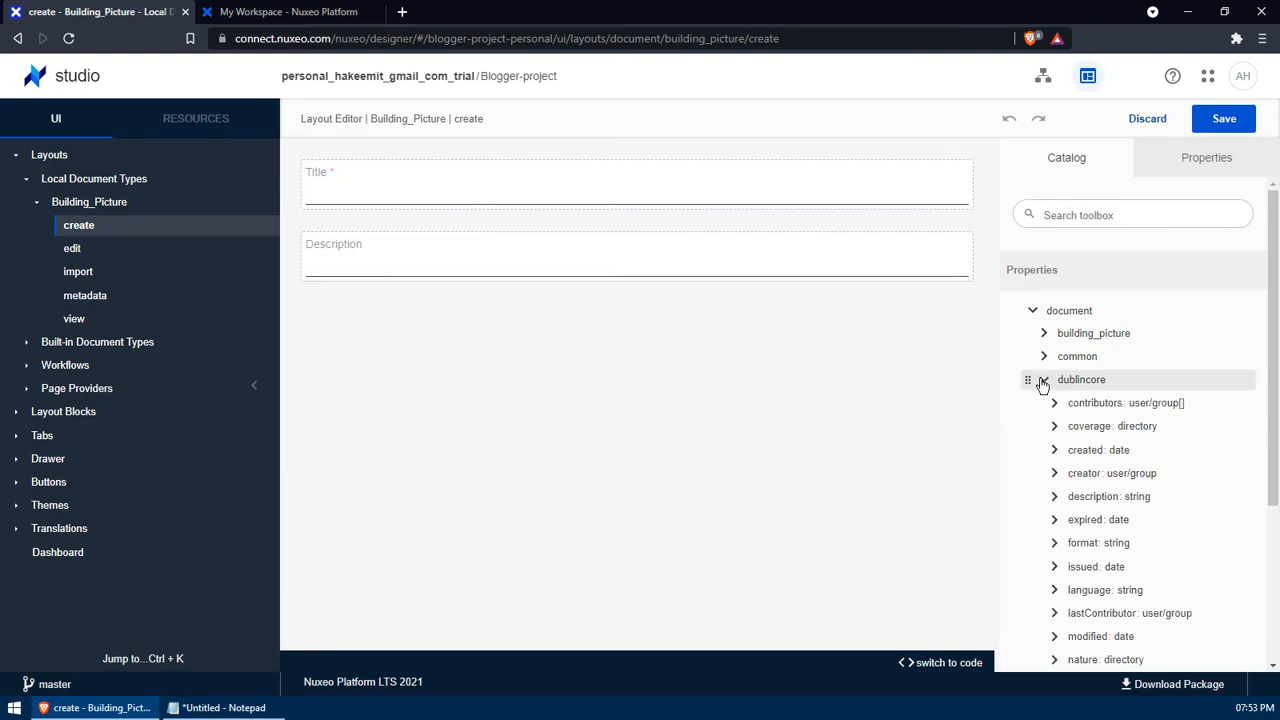
{"action": "left_click", "coordinate": [1043, 380]}
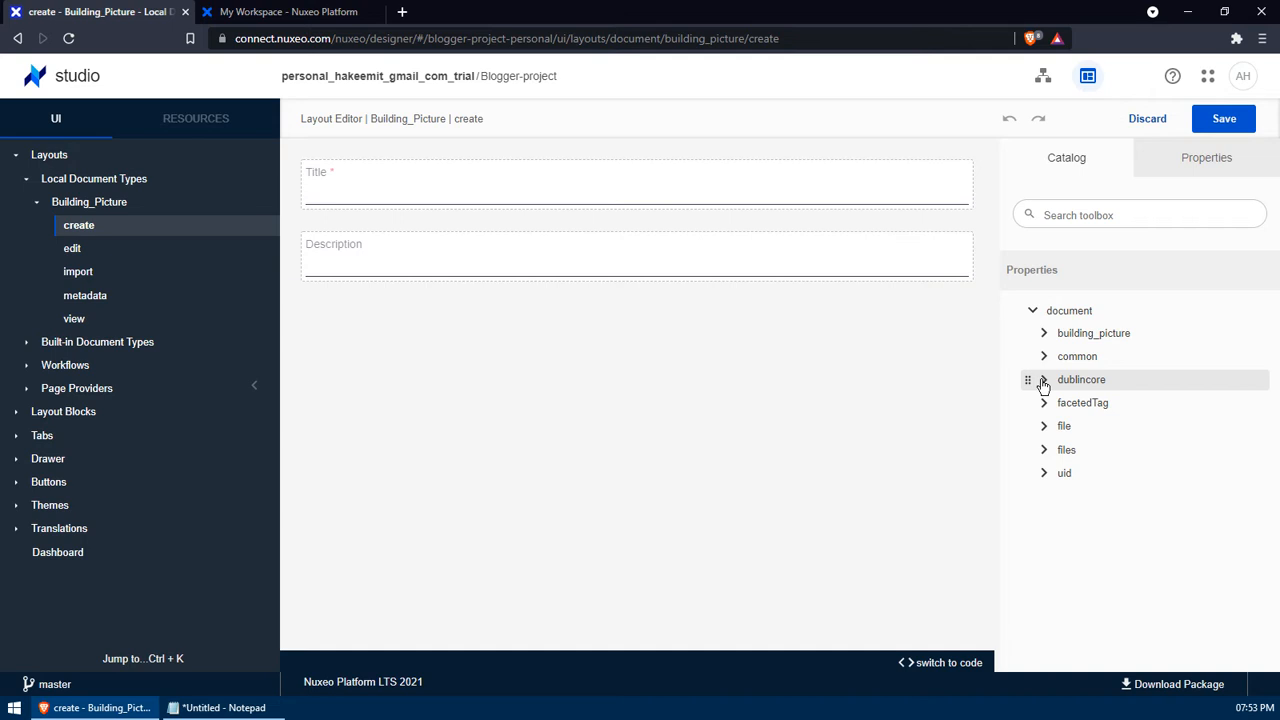
{"action": "left_click", "coordinate": [1044, 427]}
{"action": "left_click", "coordinate": [1044, 428]}
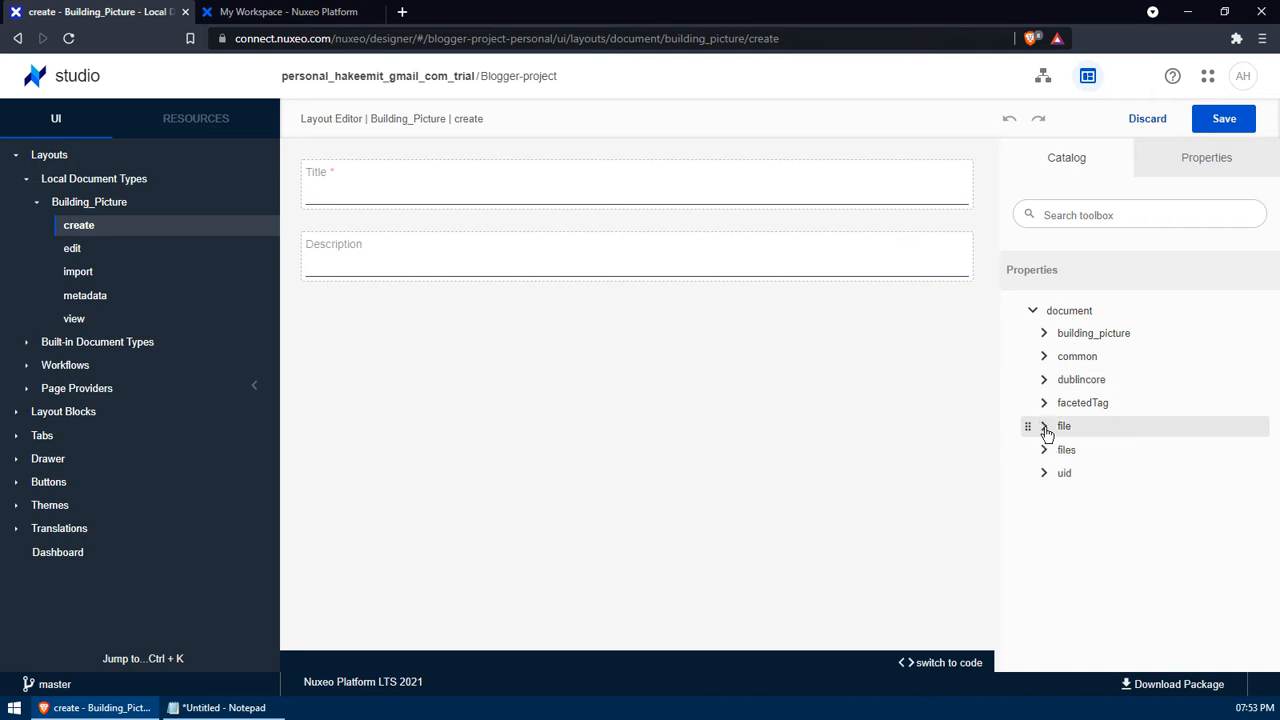
{"action": "left_click", "coordinate": [1044, 382]}
{"action": "scroll", "coordinate": [1099, 425], "scroll_direction": "down", "scroll_amount": 3}
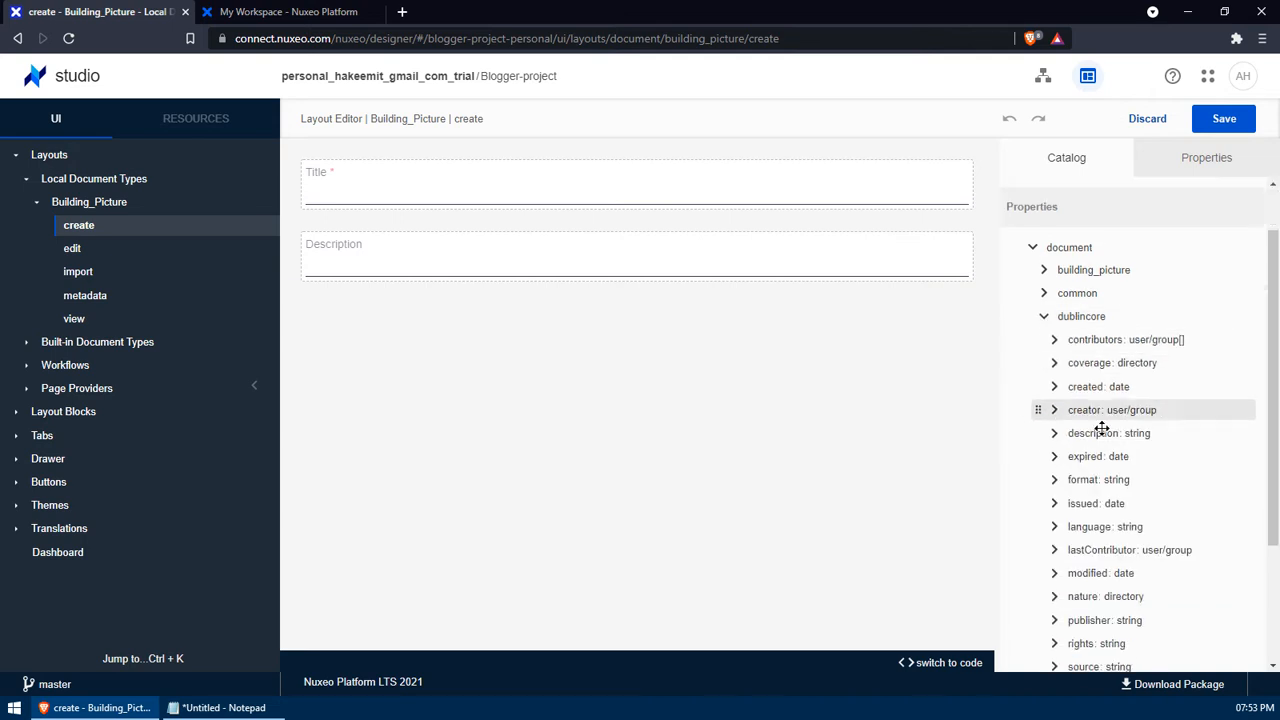
{"action": "scroll", "coordinate": [1097, 423], "scroll_direction": "up", "scroll_amount": 3}
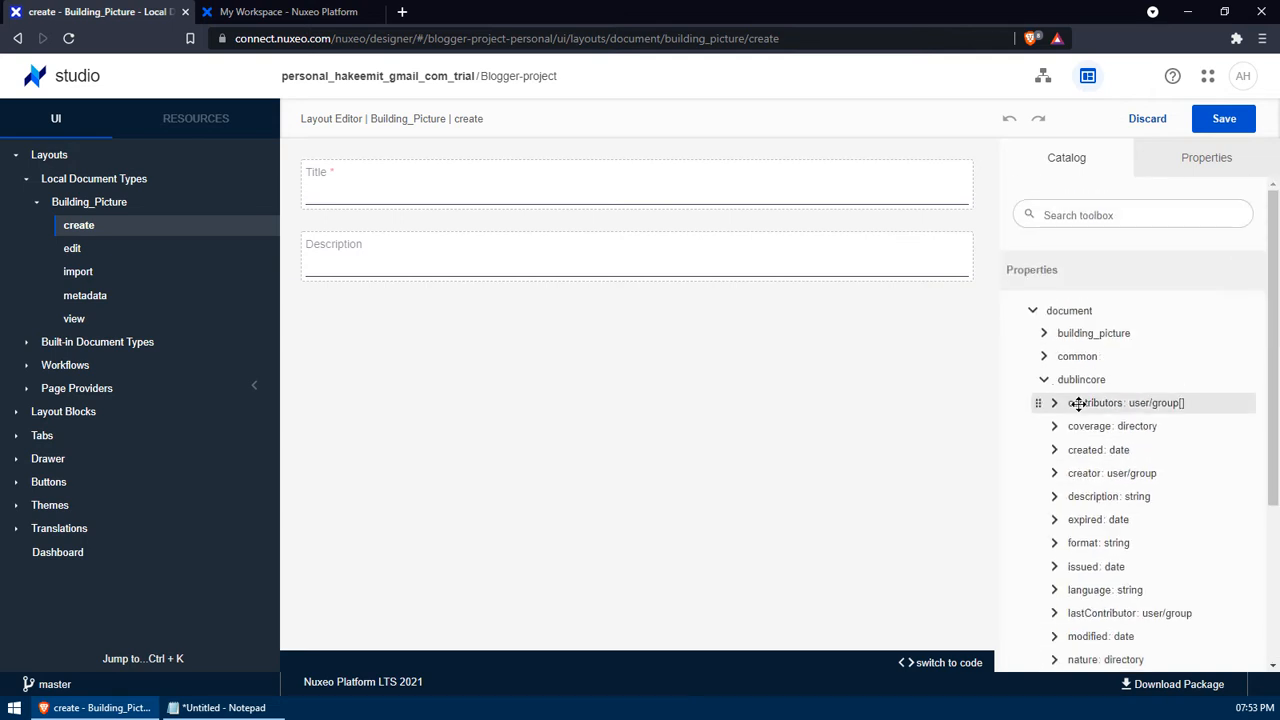
{"action": "left_click", "coordinate": [1046, 382]}
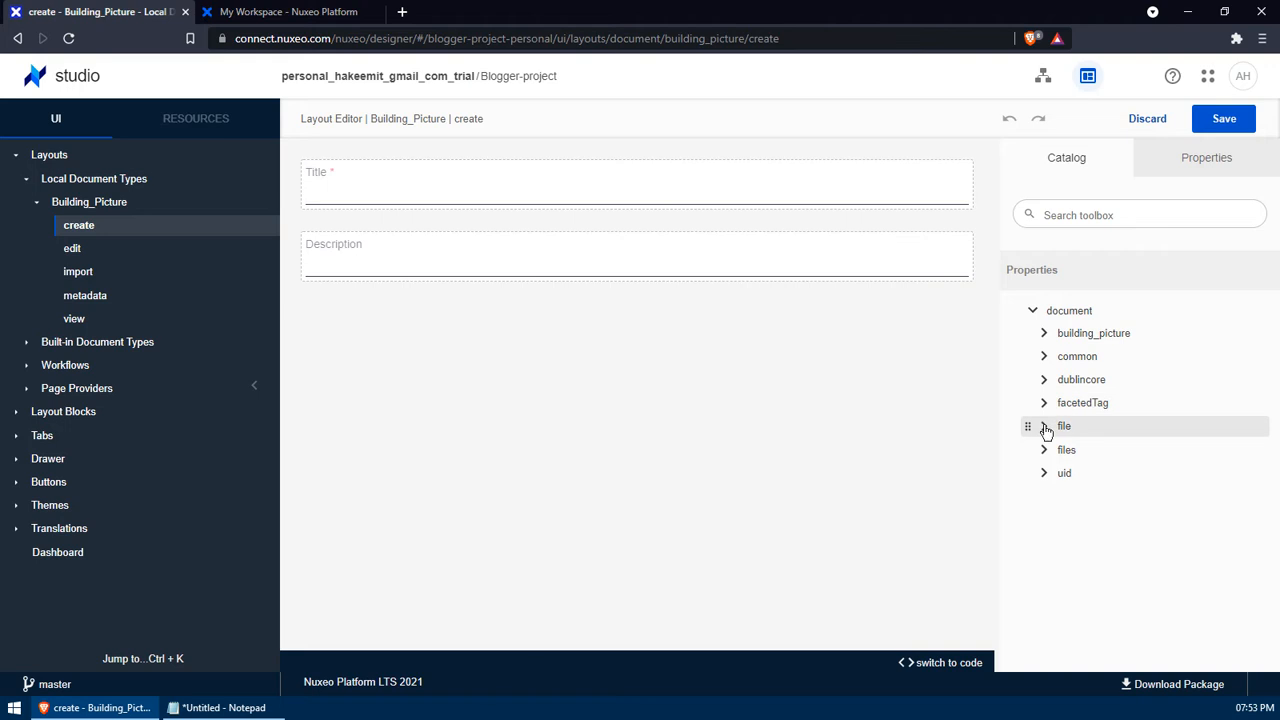
{"action": "left_click_drag", "start_coordinate": [1045, 430], "coordinate": [655, 365]}
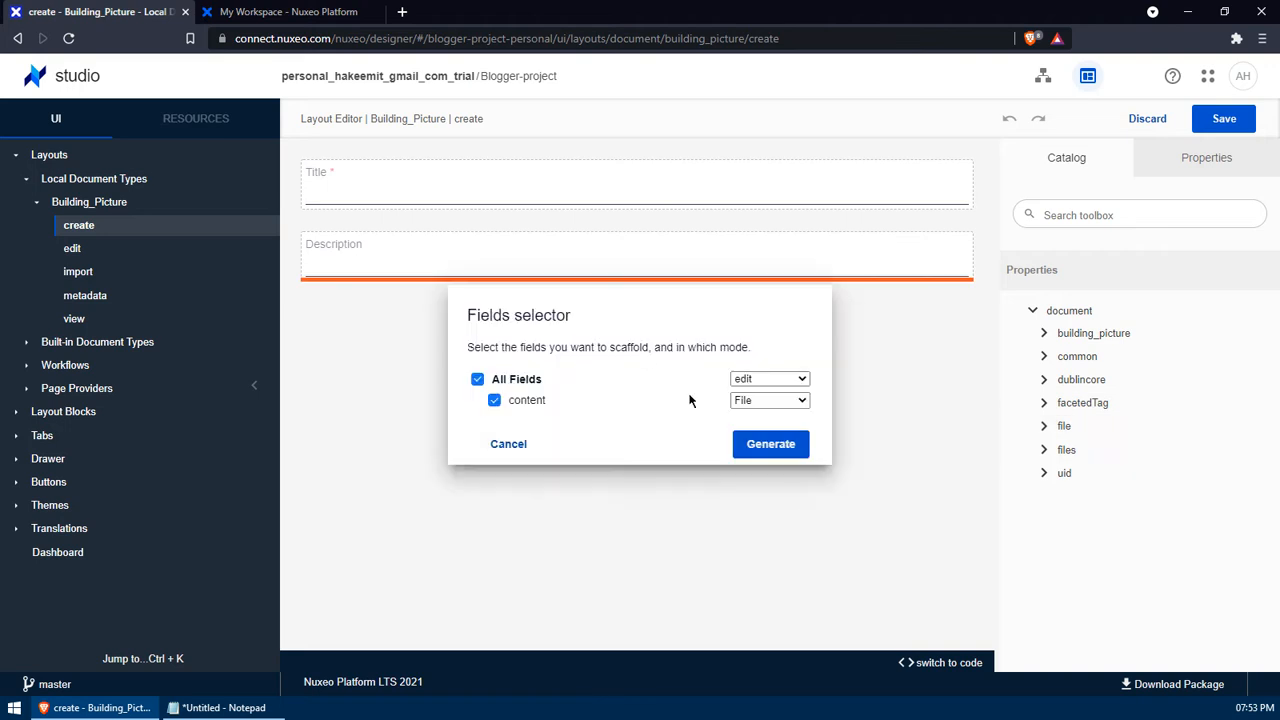
- Add the file content, Owner Name and Project Code fields to the create layout
{"action": "left_click", "coordinate": [770, 444]}
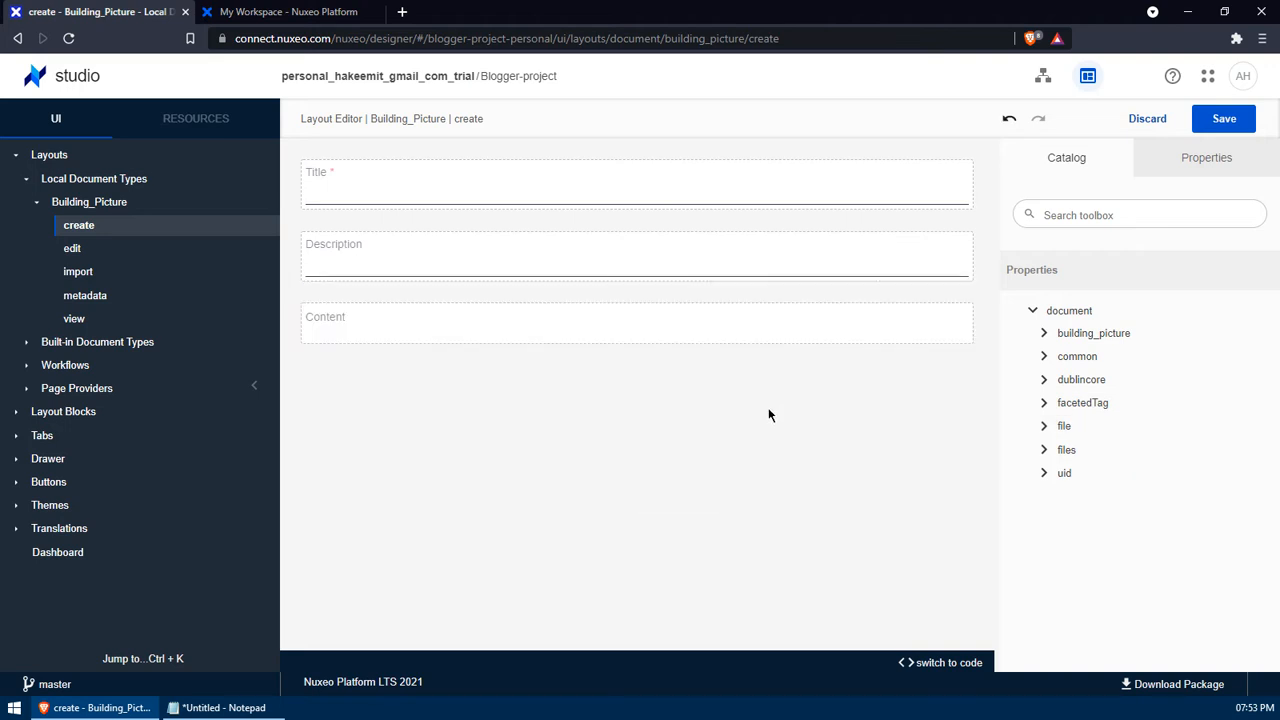
{"action": "left_click", "coordinate": [1045, 334]}
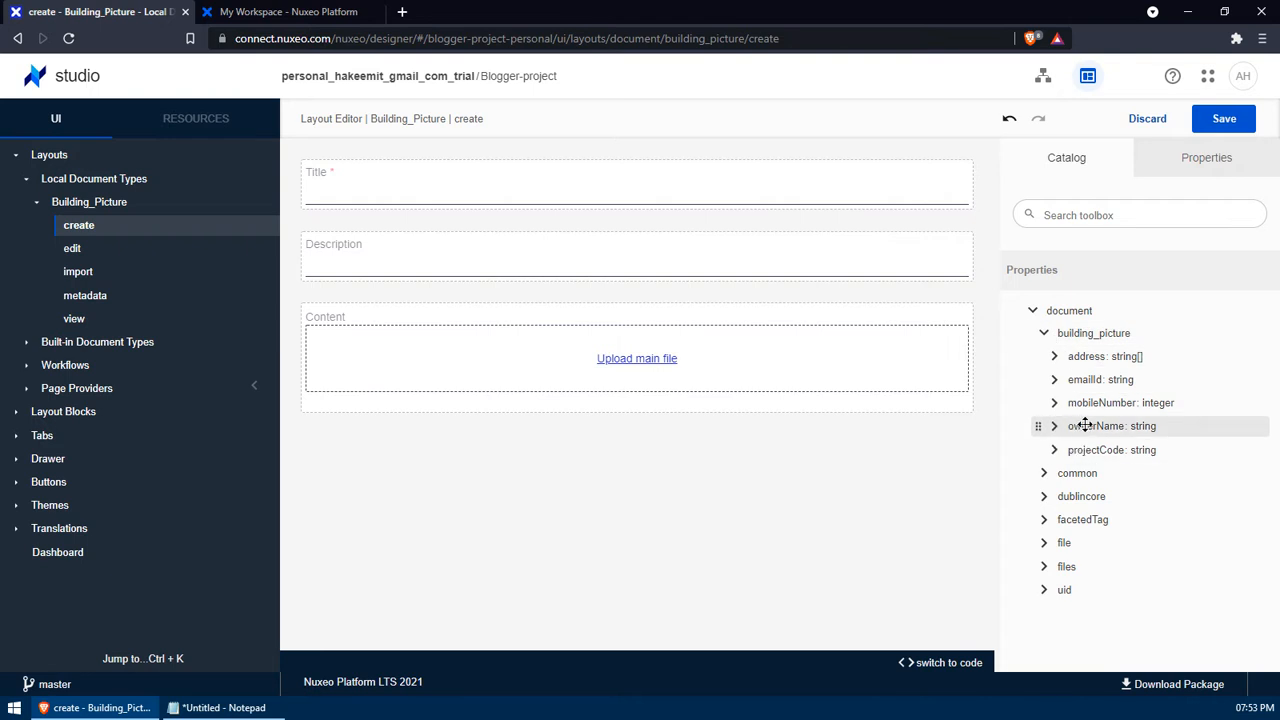
{"action": "left_click_drag", "start_coordinate": [1080, 426], "coordinate": [629, 412]}
{"action": "left_click", "coordinate": [797, 448]}
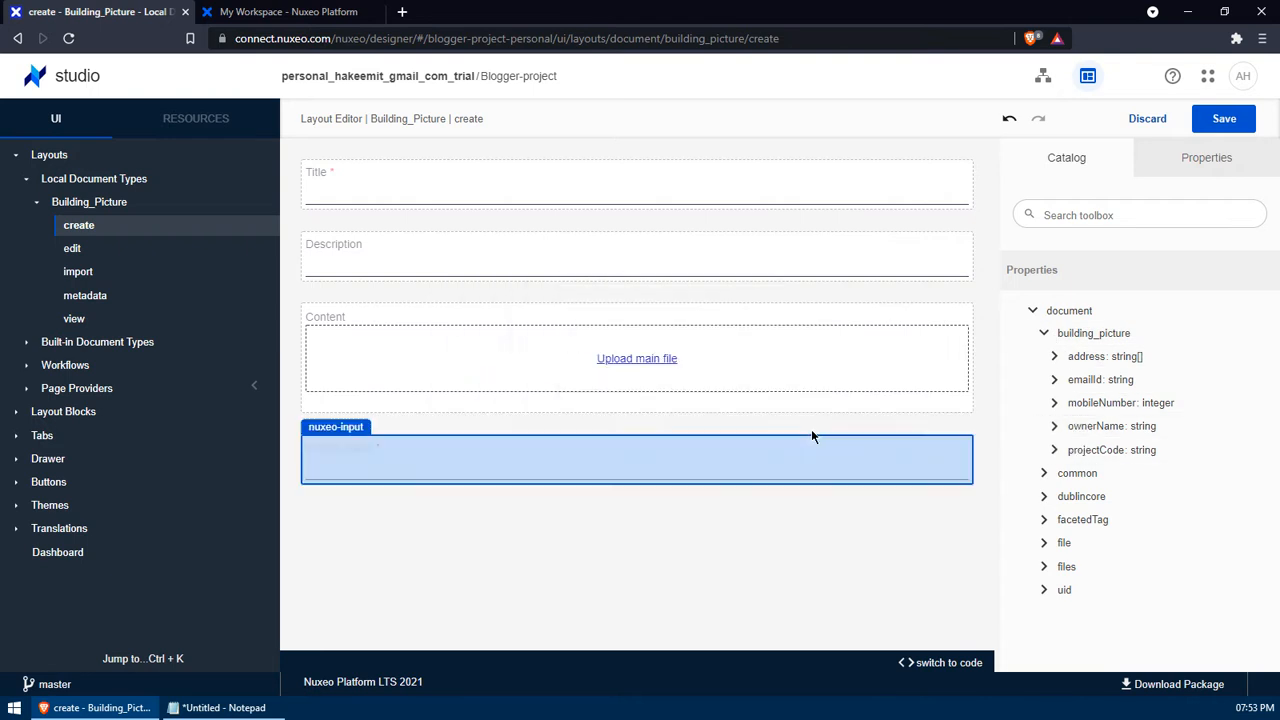
{"action": "left_click_drag", "start_coordinate": [1092, 448], "coordinate": [661, 492]}
{"action": "left_click", "coordinate": [772, 446]}
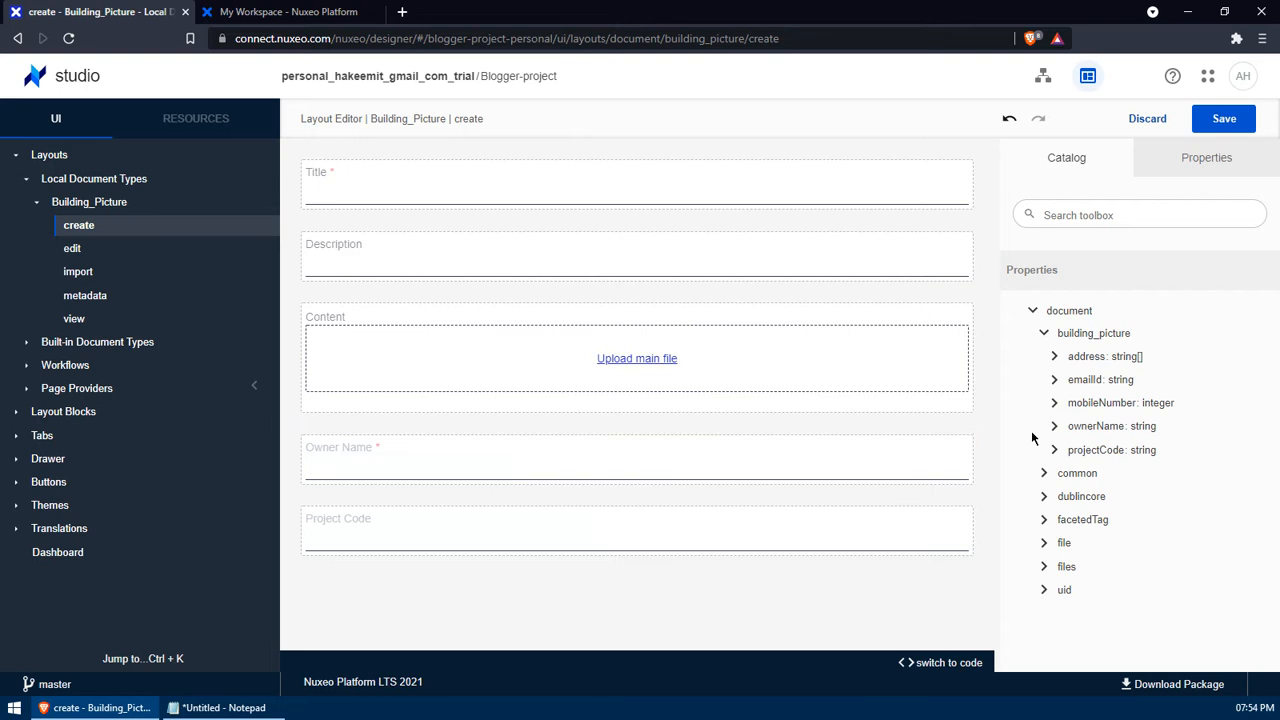
- Add the address list, Mobile Number and Email Id fields, then save the layout
{"action": "left_click_drag", "start_coordinate": [1098, 358], "coordinate": [606, 601]}
{"action": "left_click", "coordinate": [771, 446]}
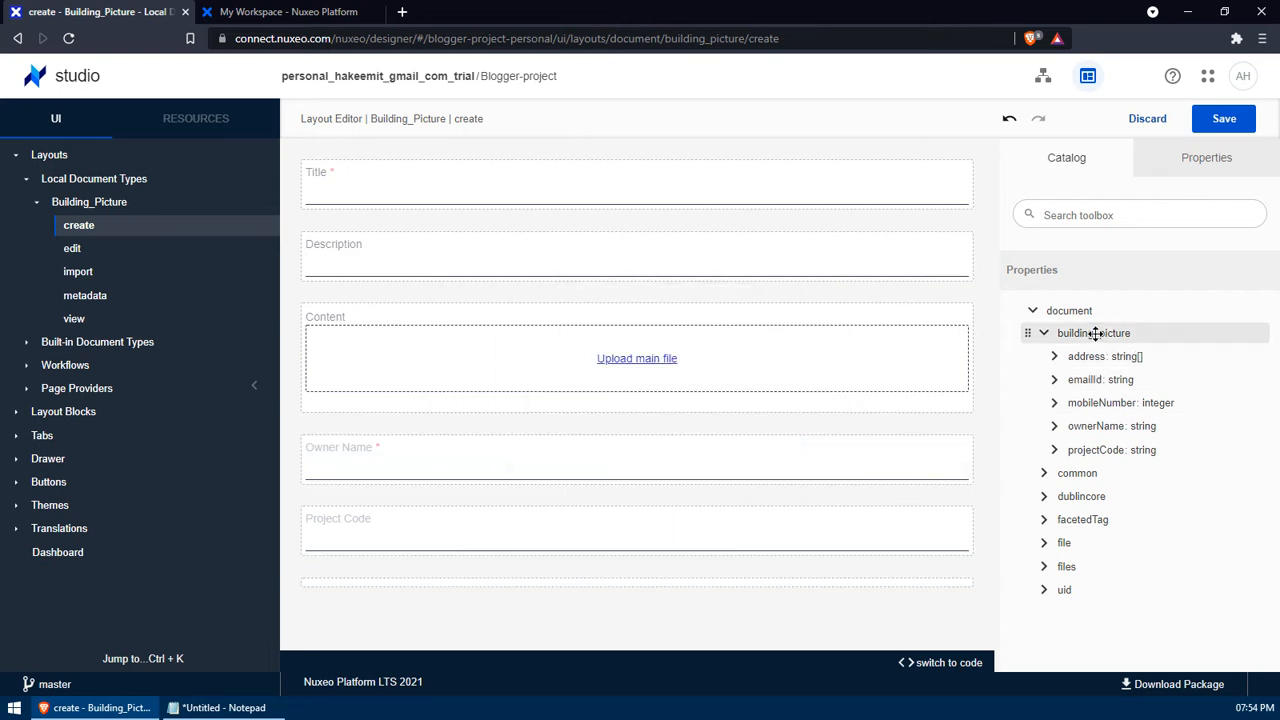
{"action": "scroll", "coordinate": [826, 388], "scroll_direction": "down", "scroll_amount": 3}
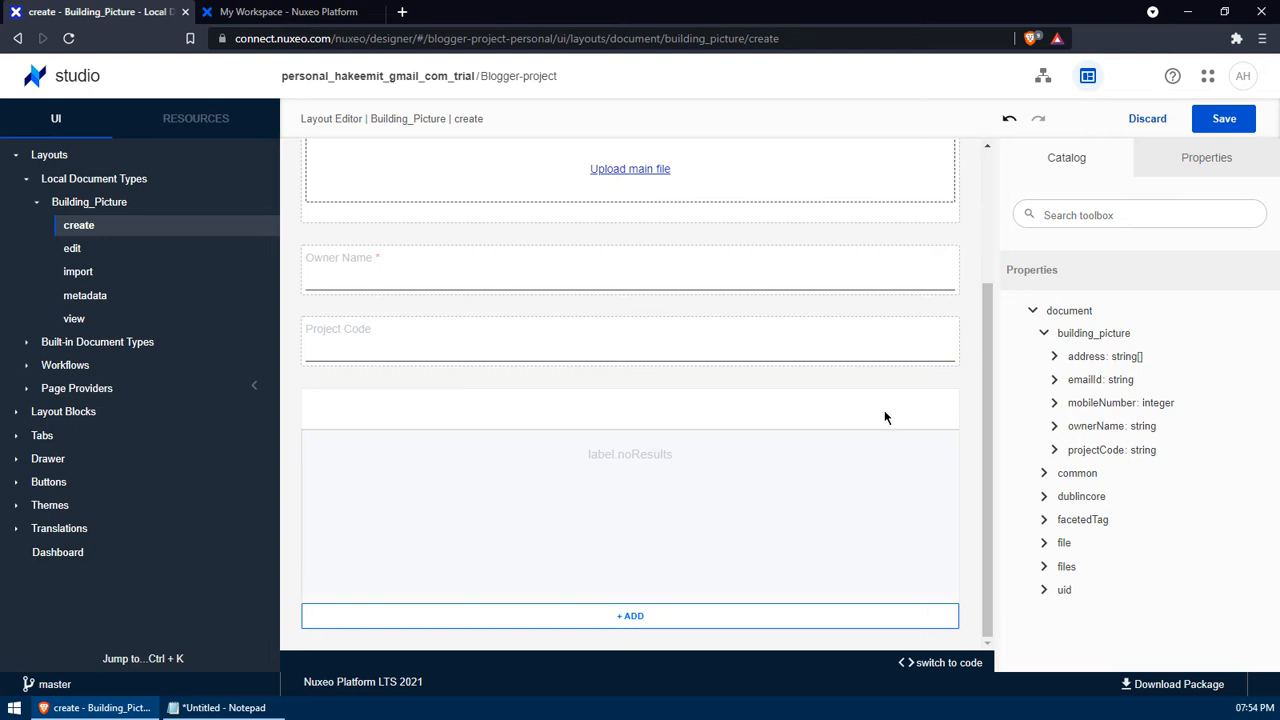
{"action": "left_click_drag", "start_coordinate": [1100, 402], "coordinate": [600, 365]}
{"action": "left_click", "coordinate": [771, 445]}
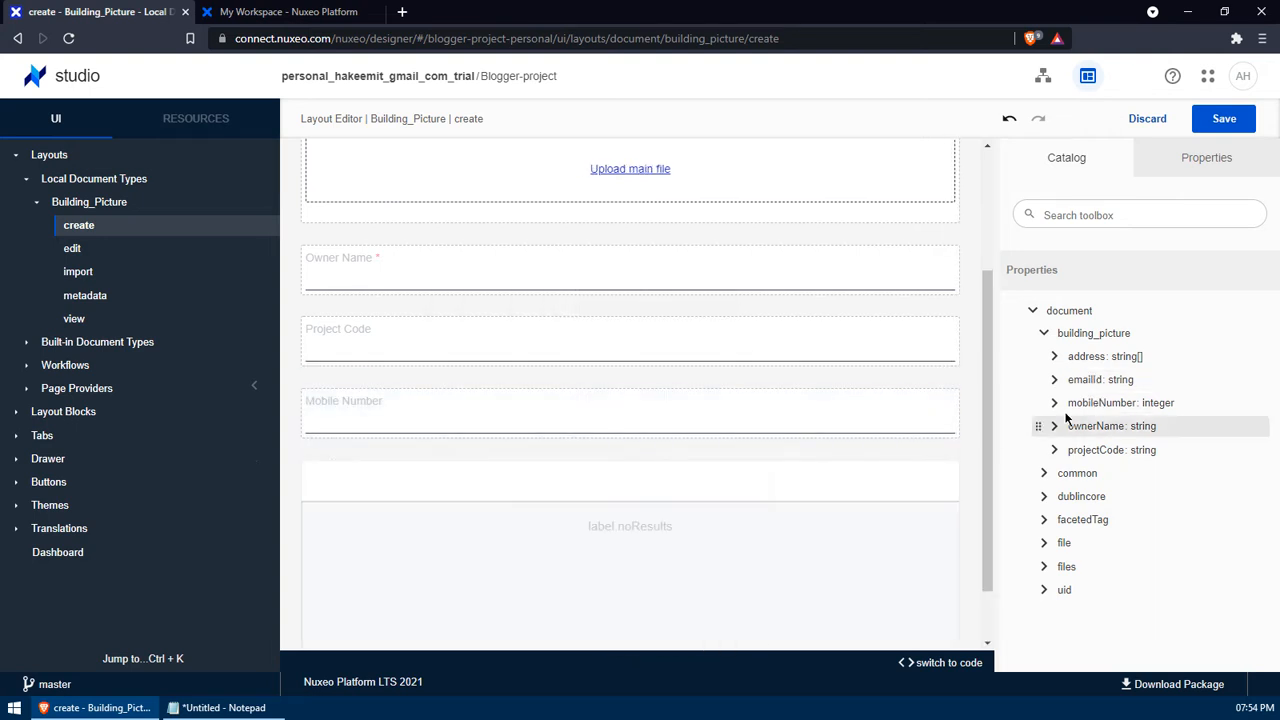
{"action": "left_click_drag", "start_coordinate": [1090, 379], "coordinate": [606, 460]}
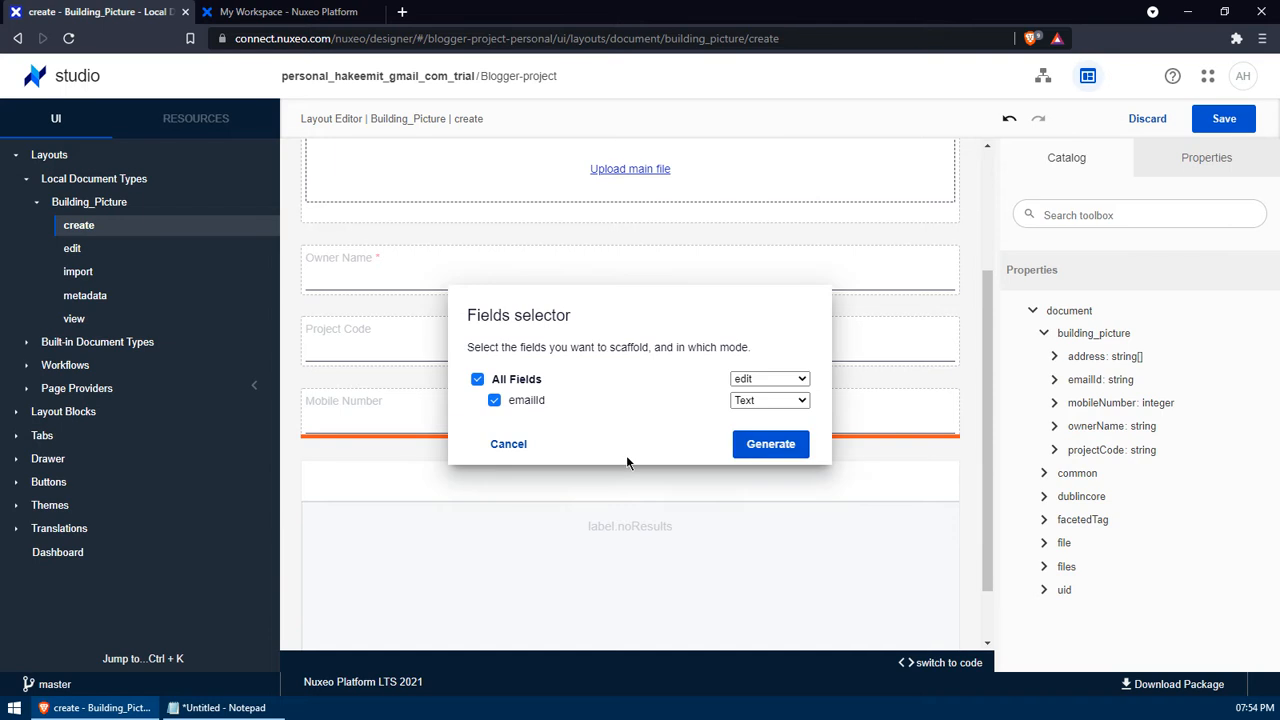
{"action": "left_click", "coordinate": [771, 445]}
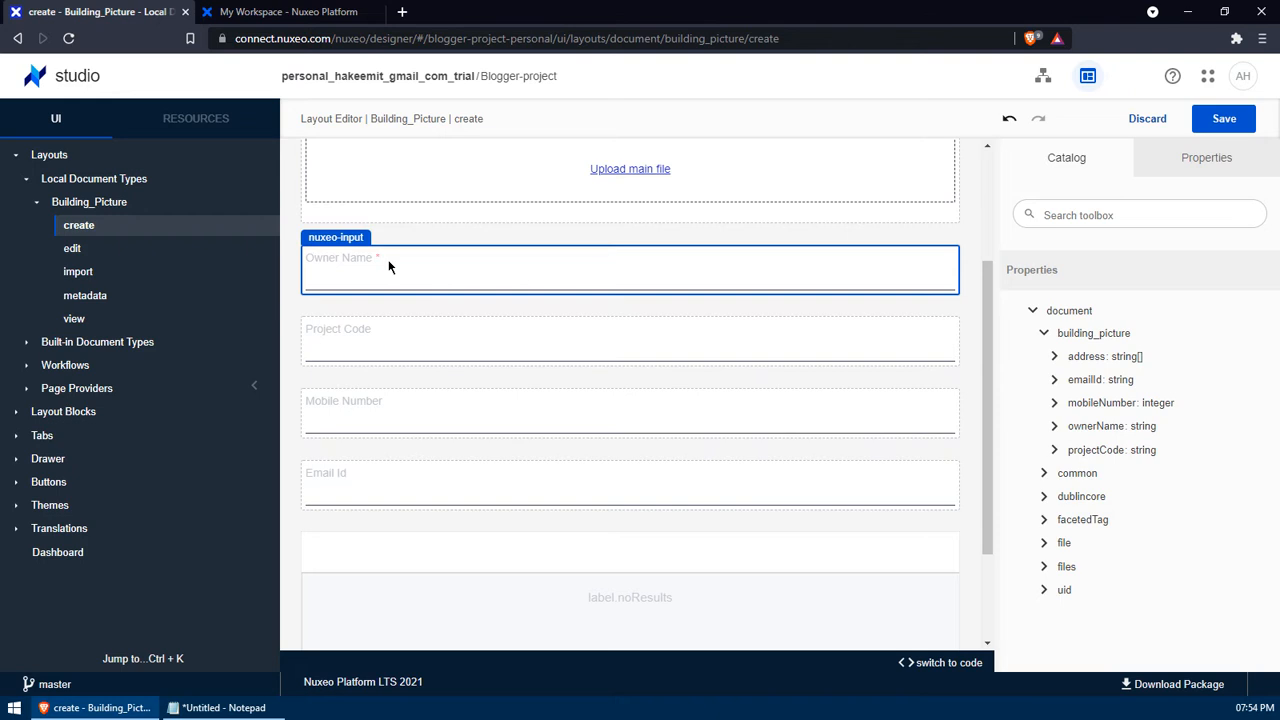
{"action": "scroll", "coordinate": [389, 266], "scroll_direction": "down", "scroll_amount": 2}
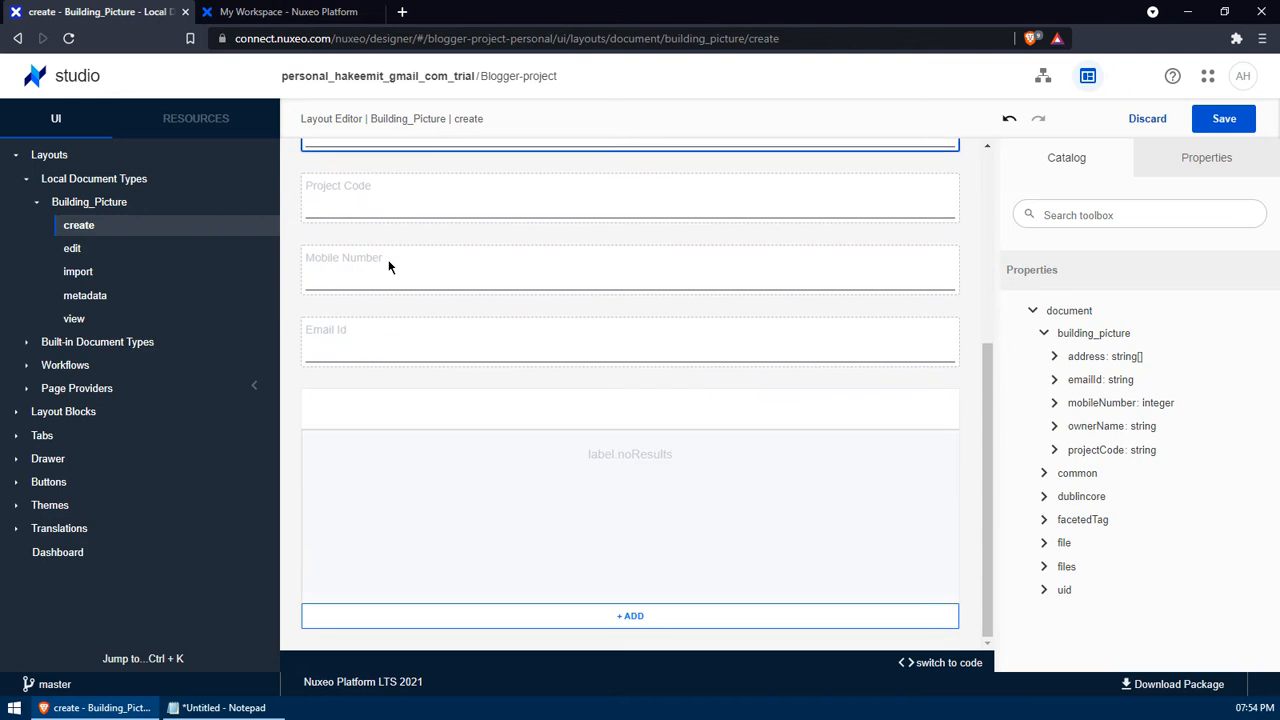
{"action": "left_click", "coordinate": [1215, 118]}
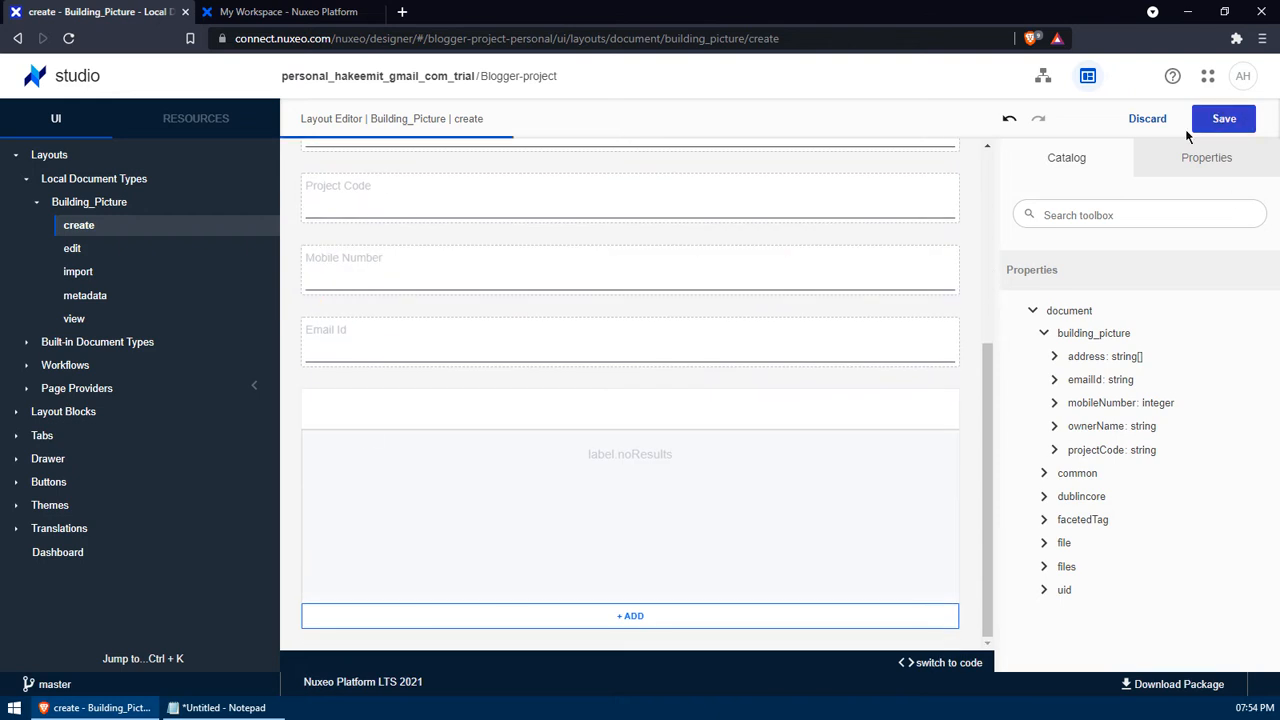
- Drop the building_picture schema onto the empty edit layout, generate all its fields, and save
{"action": "left_click", "coordinate": [166, 250]}
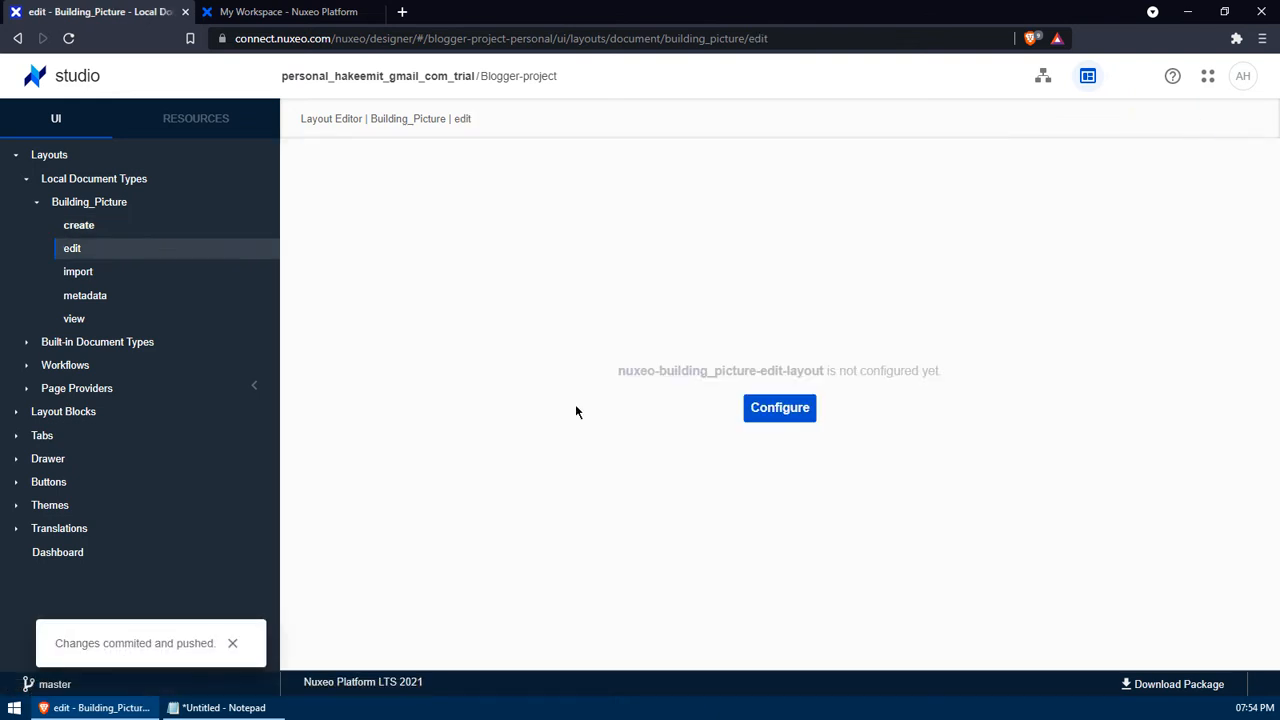
{"action": "left_click", "coordinate": [780, 407]}
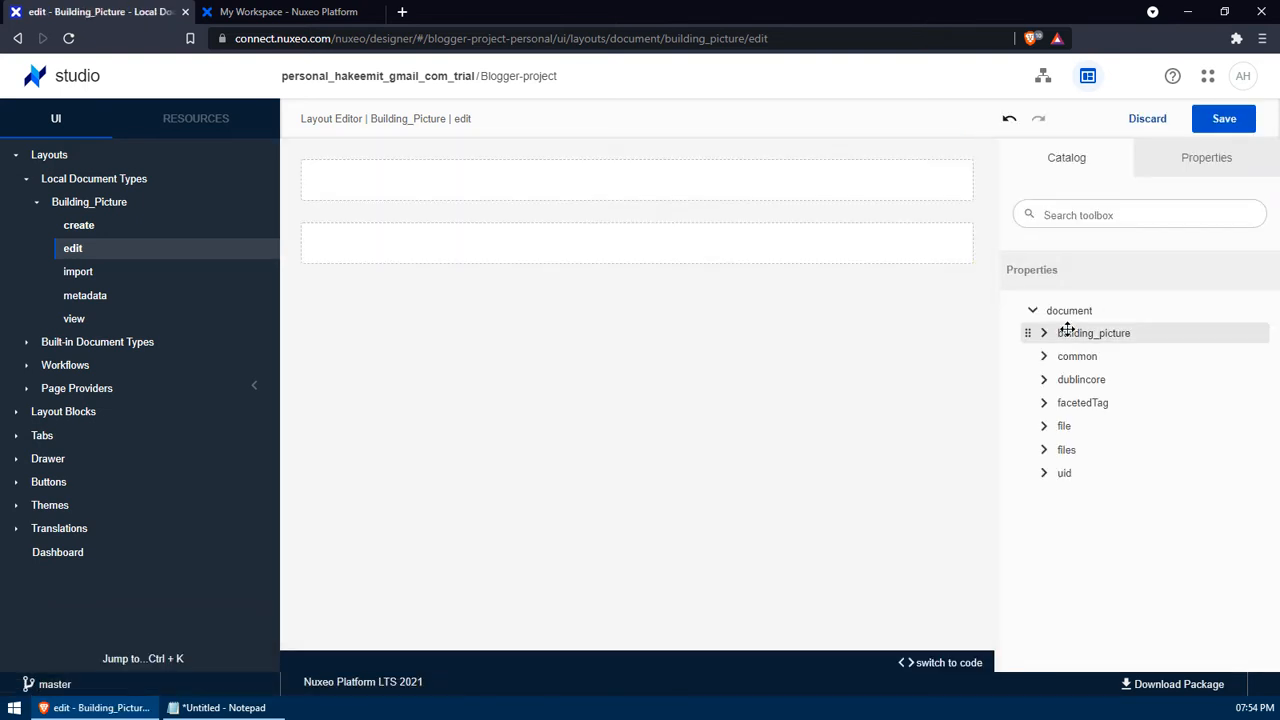
{"action": "left_click_drag", "start_coordinate": [1066, 331], "coordinate": [575, 350]}
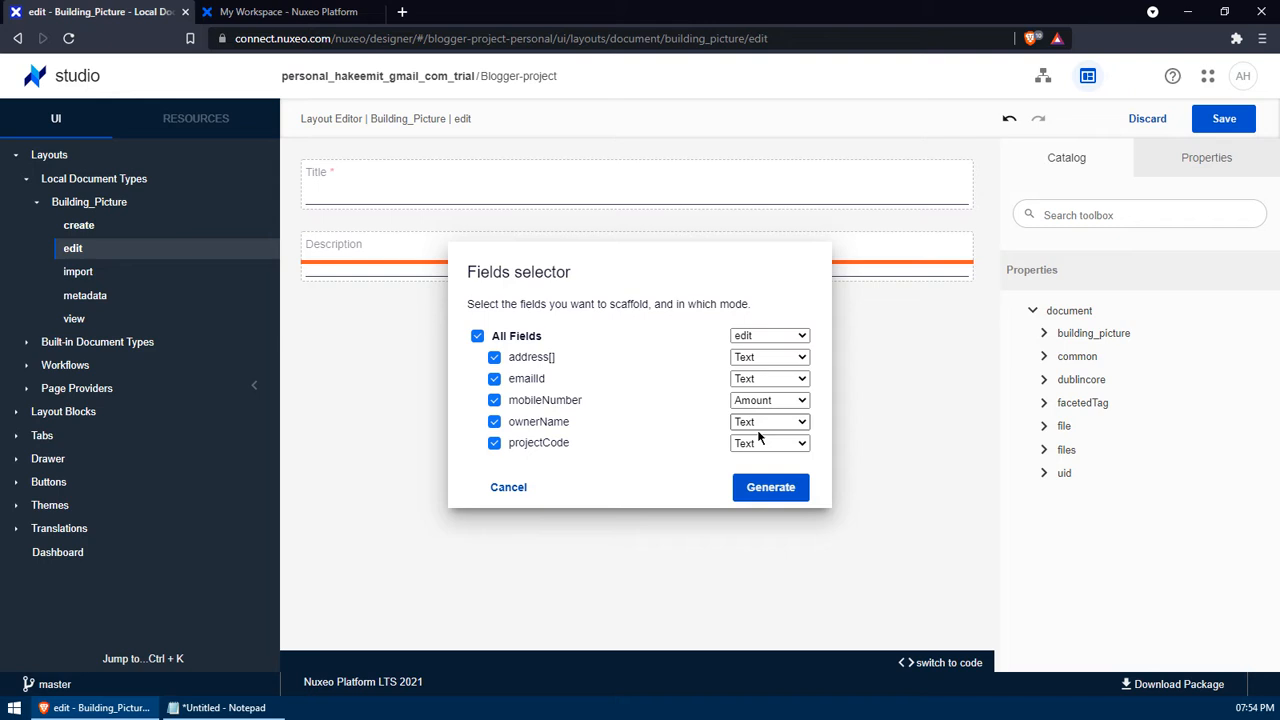
{"action": "left_click", "coordinate": [770, 487]}
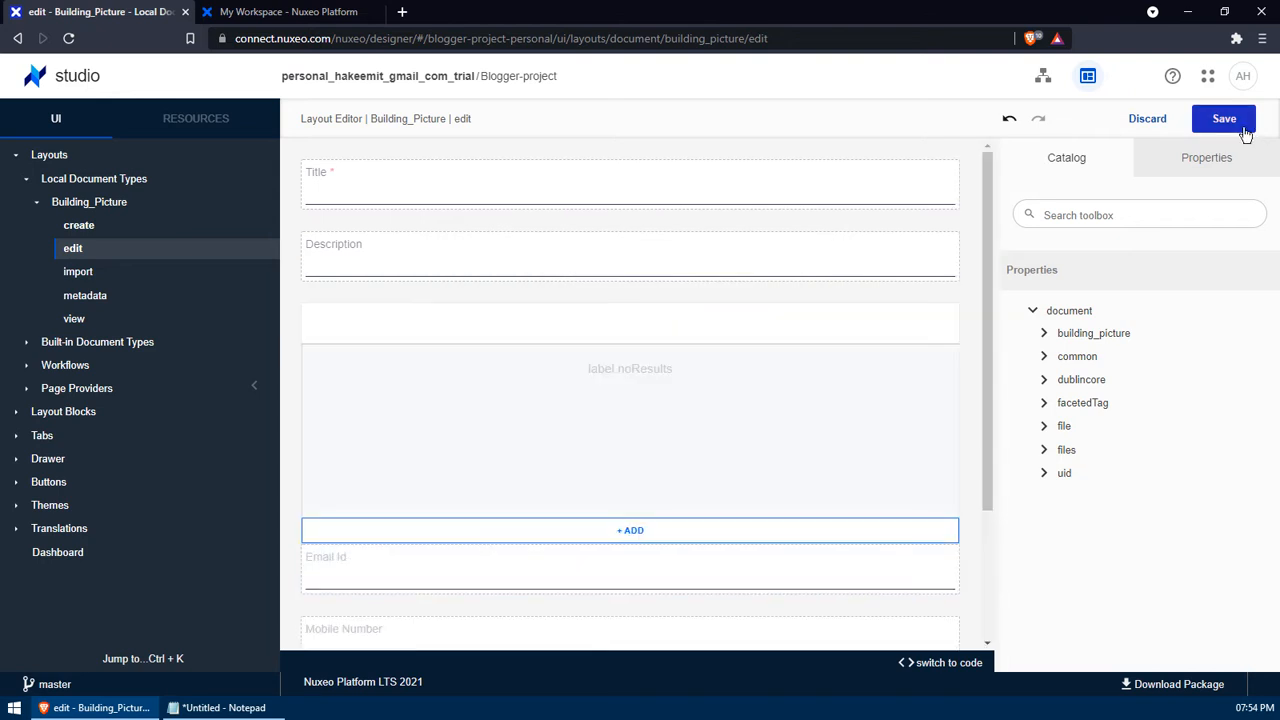
{"action": "left_click", "coordinate": [1244, 128]}
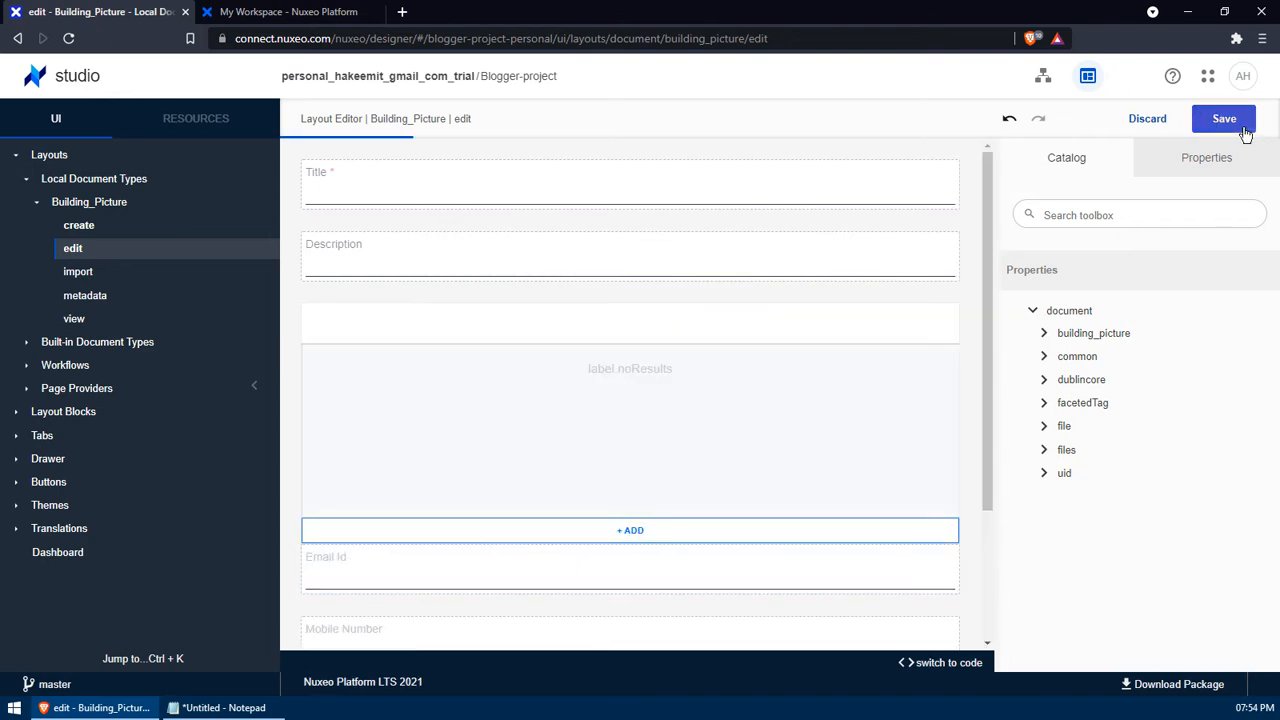
- Fill the Building_Picture metadata layout with the building_picture fields in view mode and save it
{"action": "left_click", "coordinate": [121, 298]}
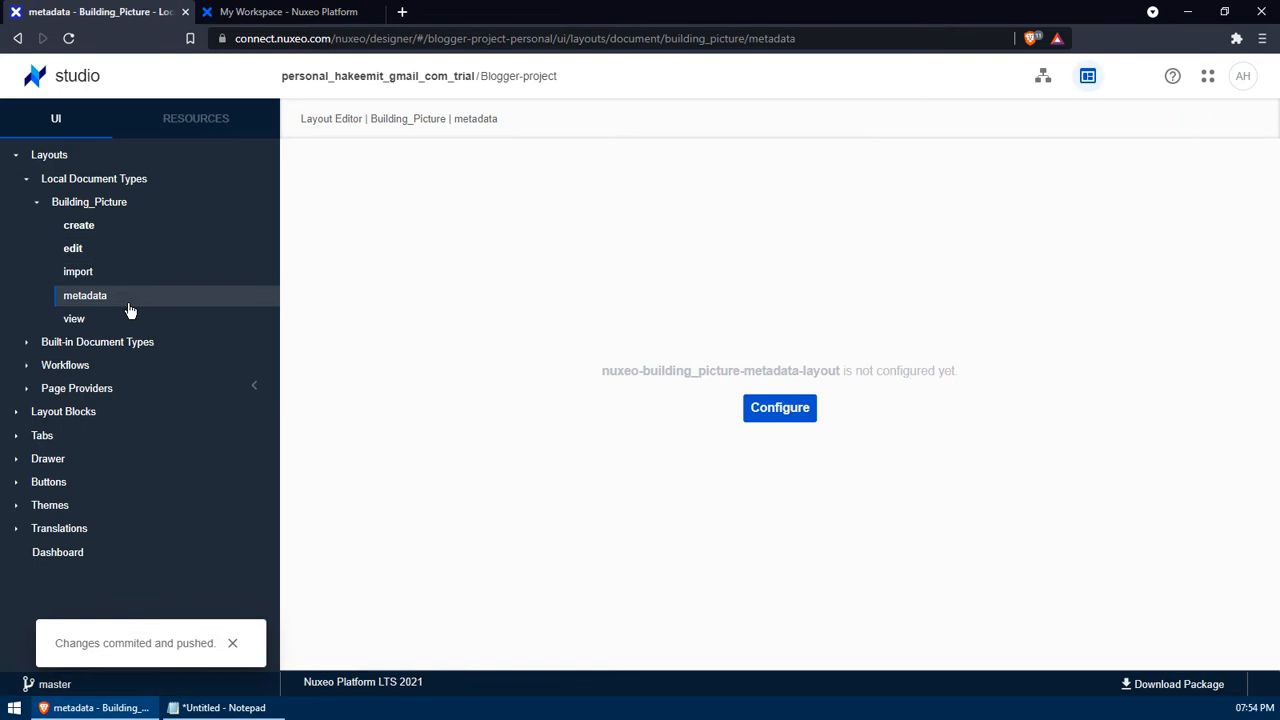
{"action": "left_click", "coordinate": [755, 408]}
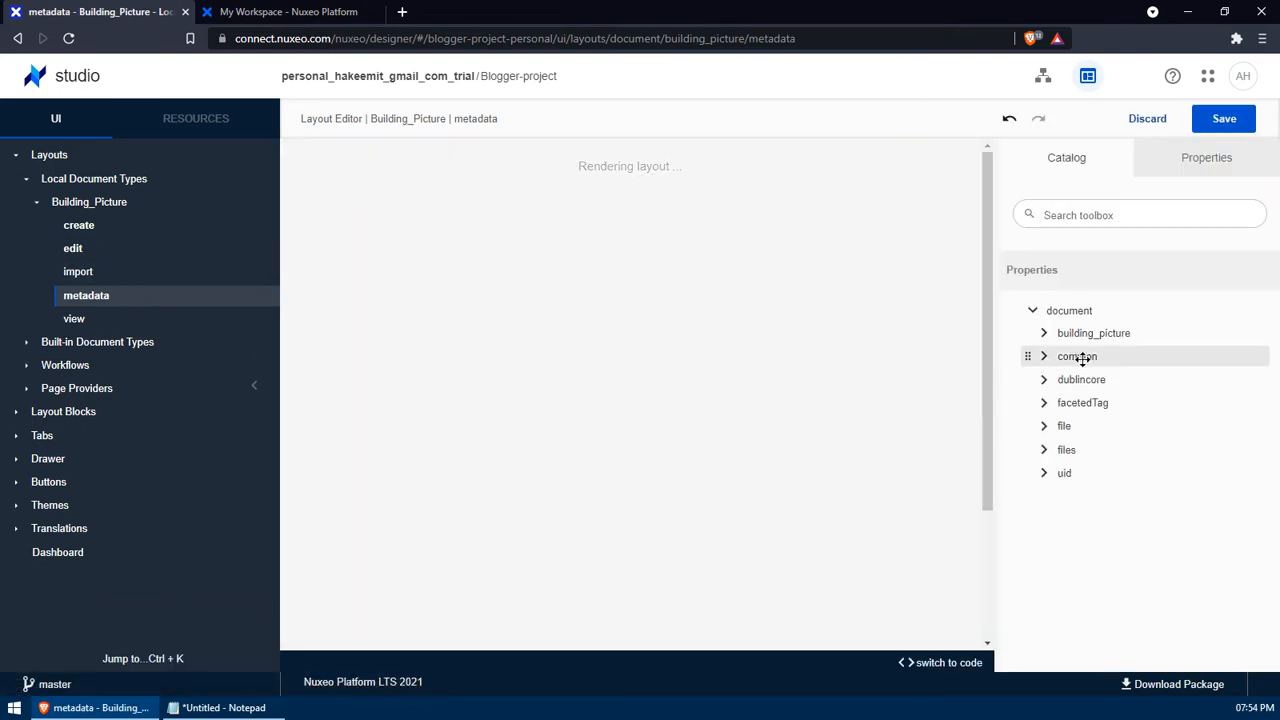
{"action": "left_click_drag", "start_coordinate": [1083, 337], "coordinate": [611, 300]}
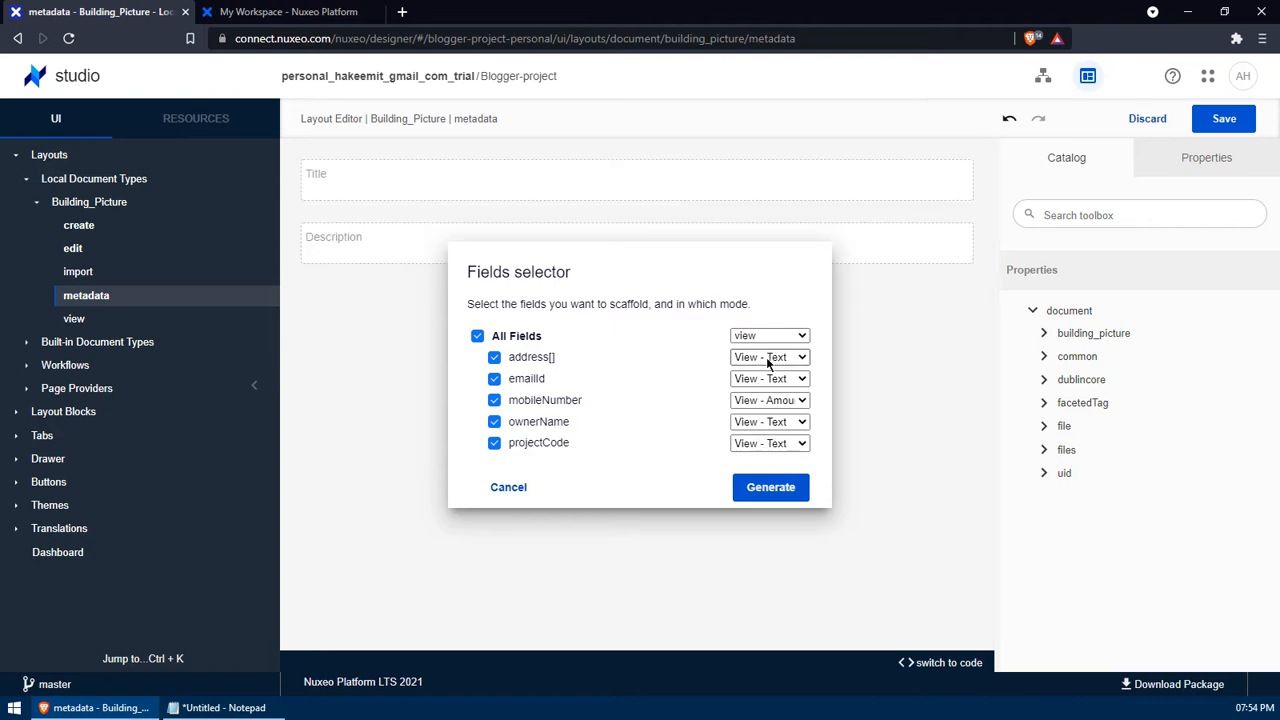
{"action": "left_click", "coordinate": [771, 487]}
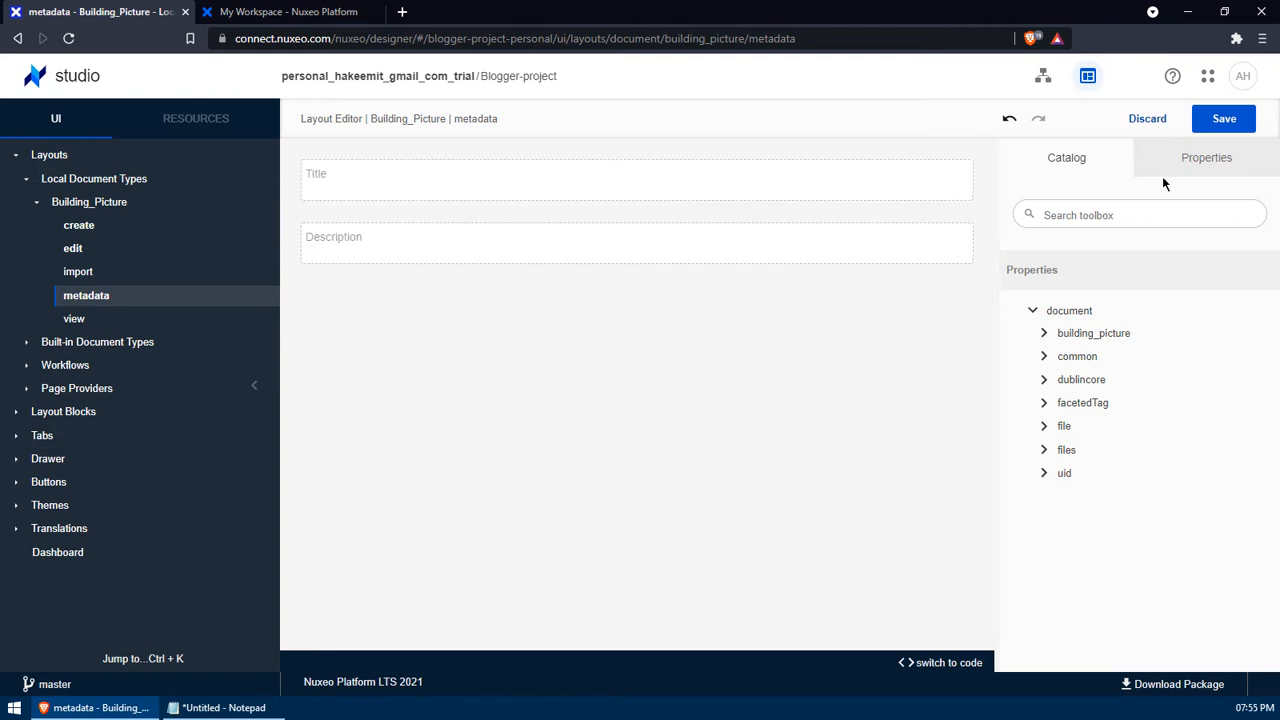
{"action": "left_click_drag", "start_coordinate": [1074, 331], "coordinate": [640, 280]}
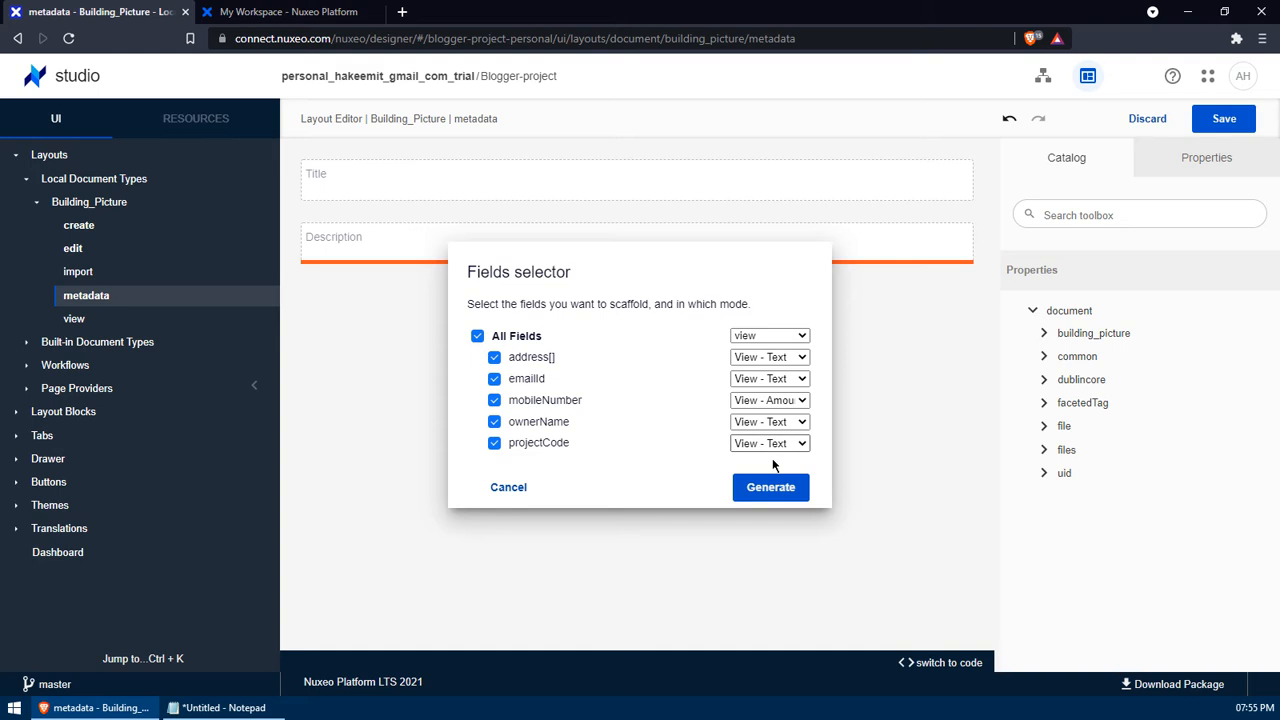
{"action": "left_click", "coordinate": [771, 487]}
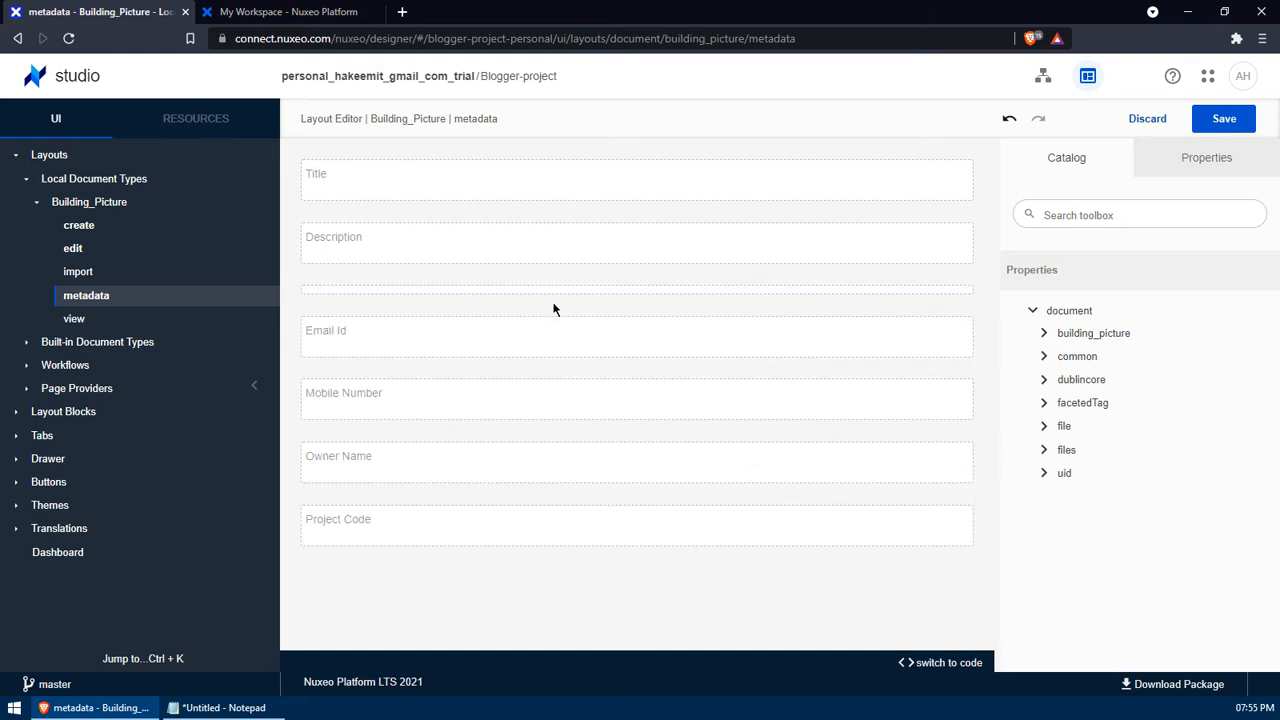
{"action": "left_click", "coordinate": [1230, 126]}
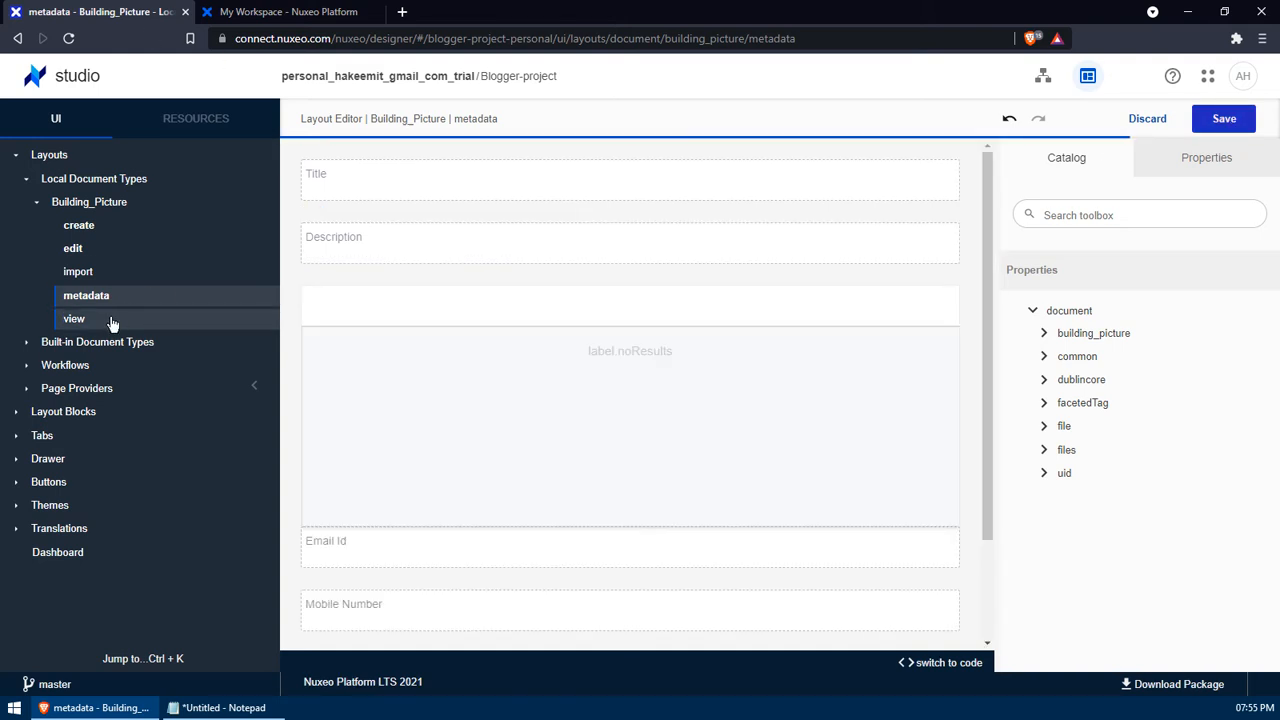
- Configure the empty Building_Picture view layout and save it
{"action": "left_click", "coordinate": [75, 319]}
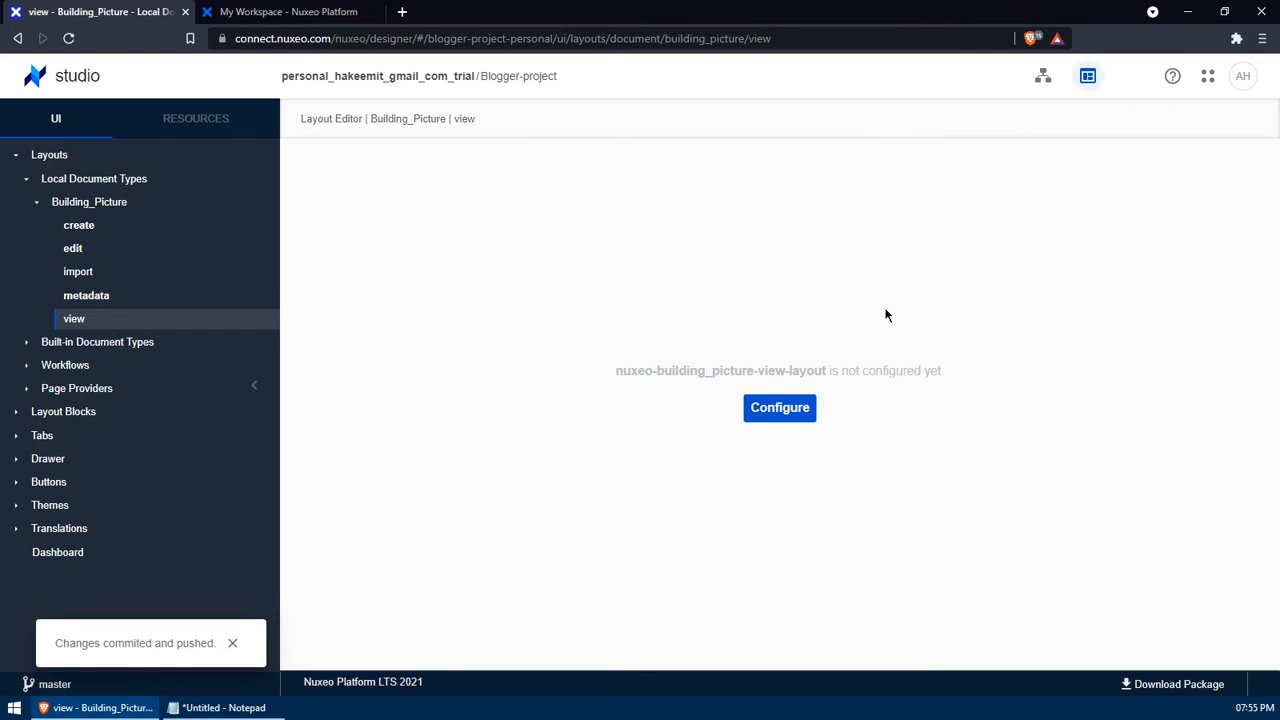
{"action": "left_click", "coordinate": [780, 408]}
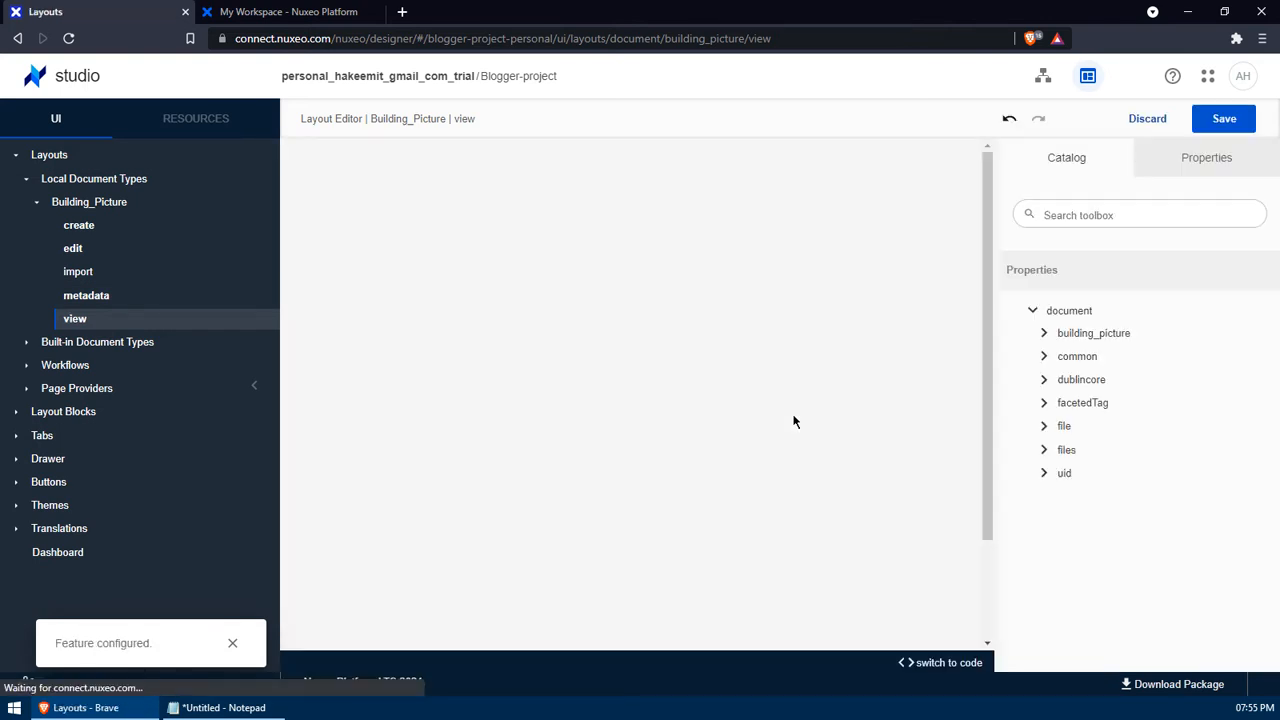
{"action": "left_click", "coordinate": [1224, 122]}
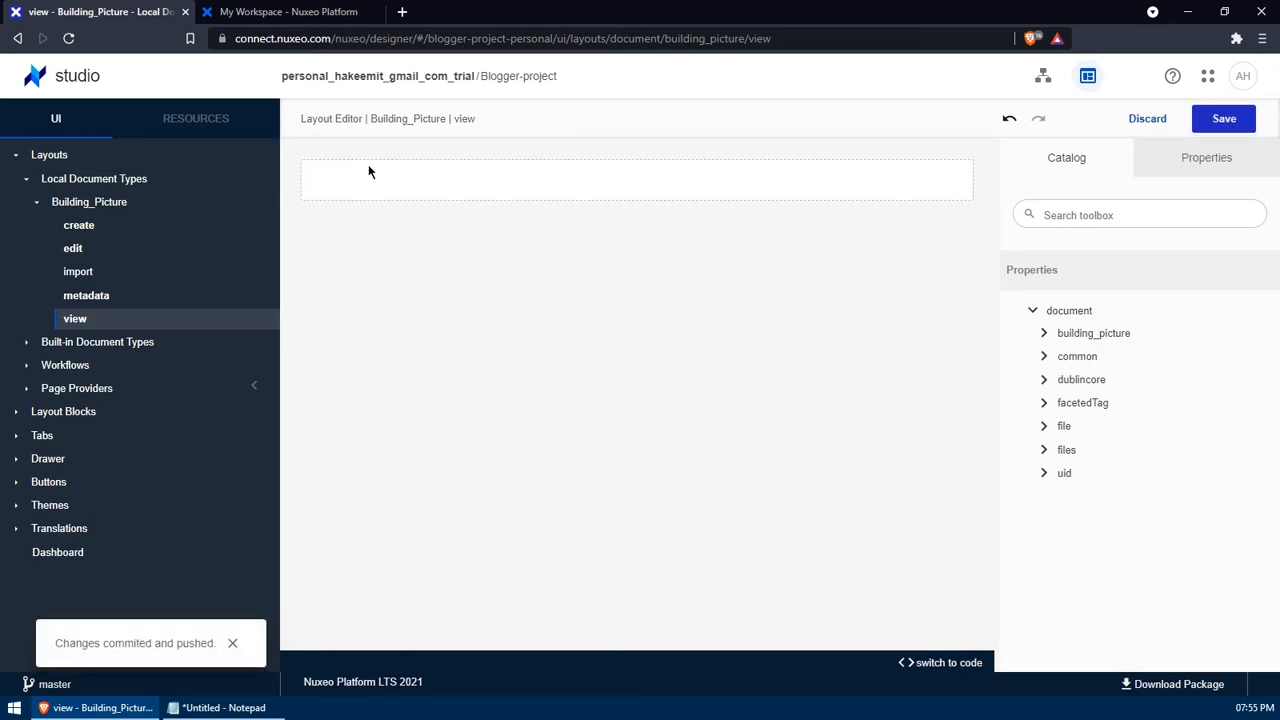
- In My Workspace, check which document types can be created, then close the chooser
{"action": "left_click", "coordinate": [305, 20]}
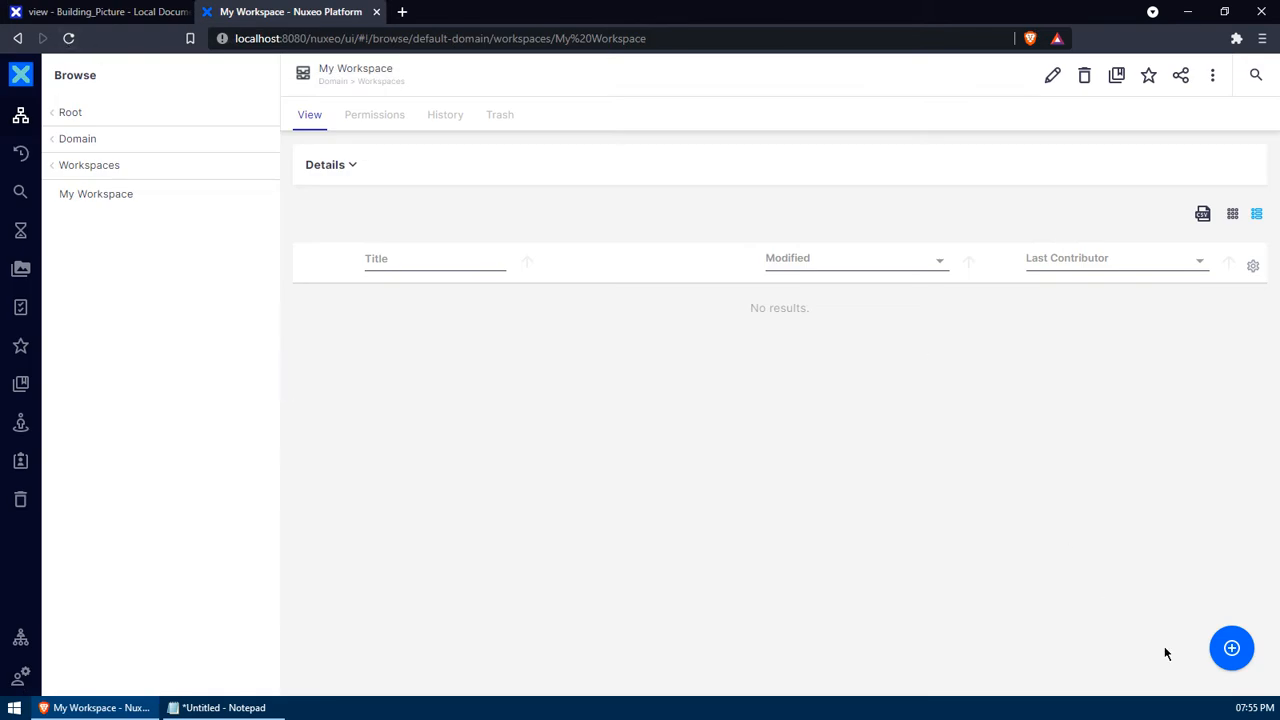
{"action": "left_click", "coordinate": [1231, 647]}
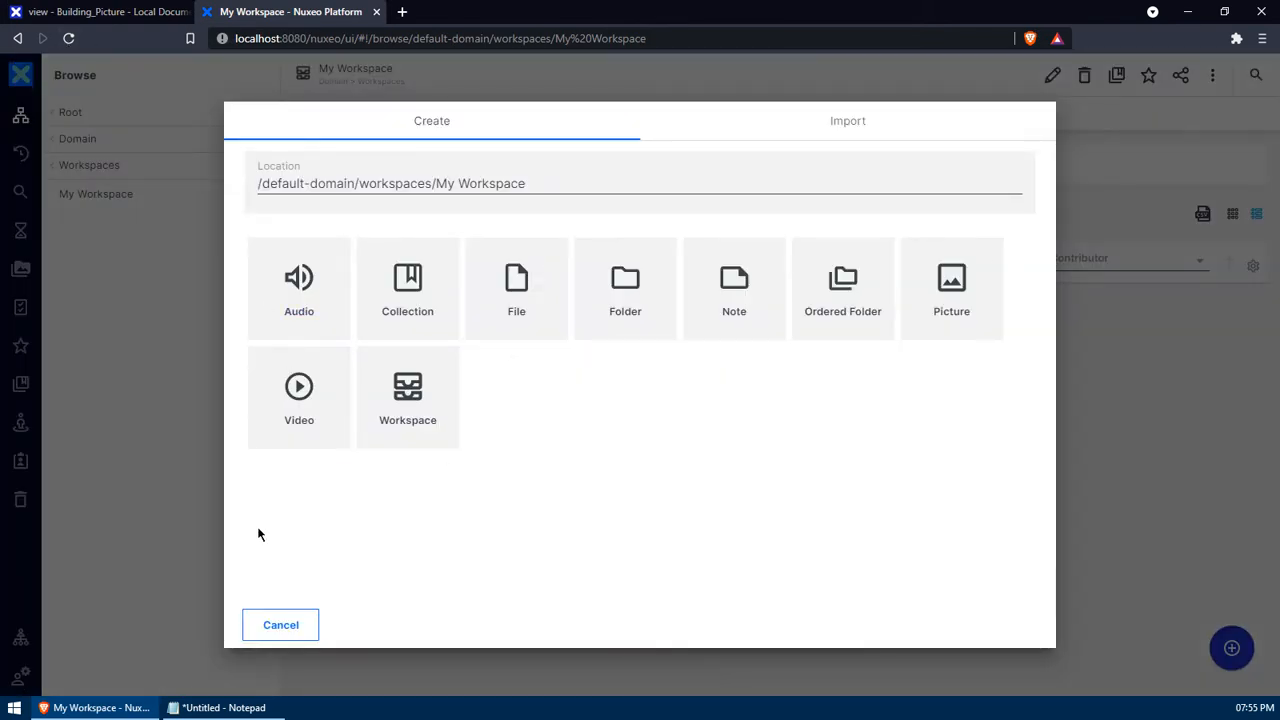
{"action": "left_click", "coordinate": [281, 625]}
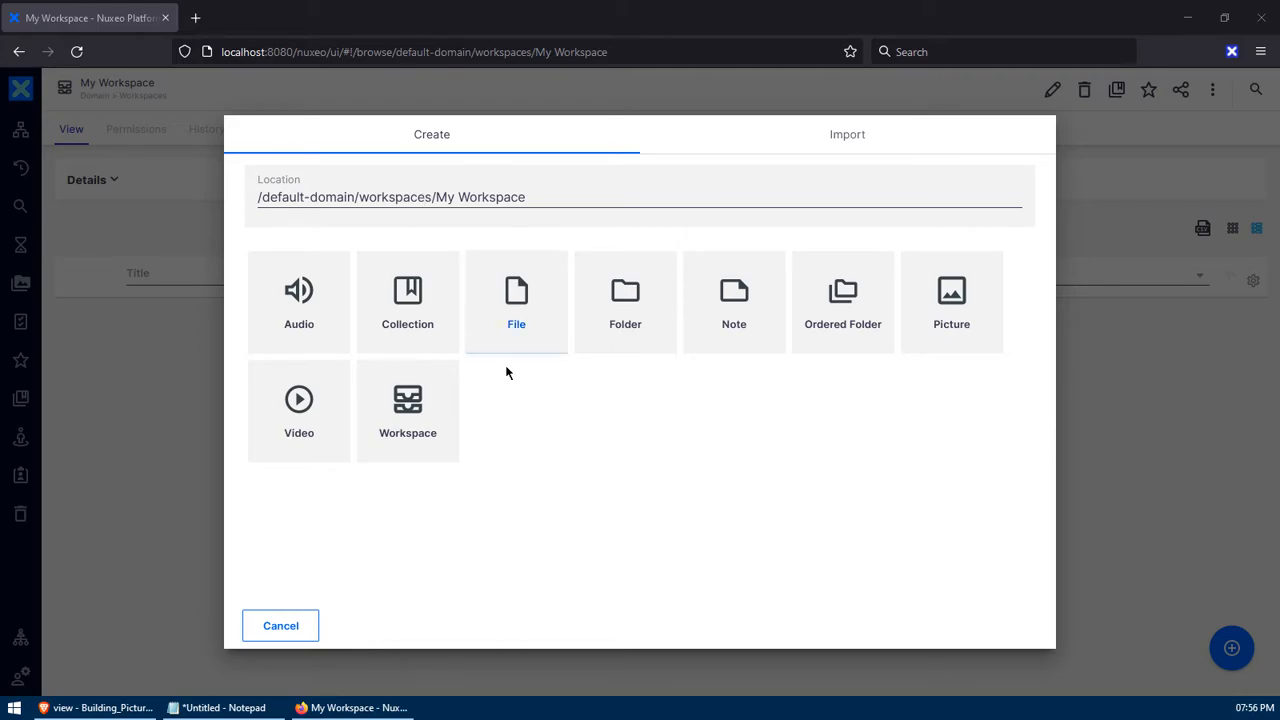
{"action": "left_click", "coordinate": [279, 624]}
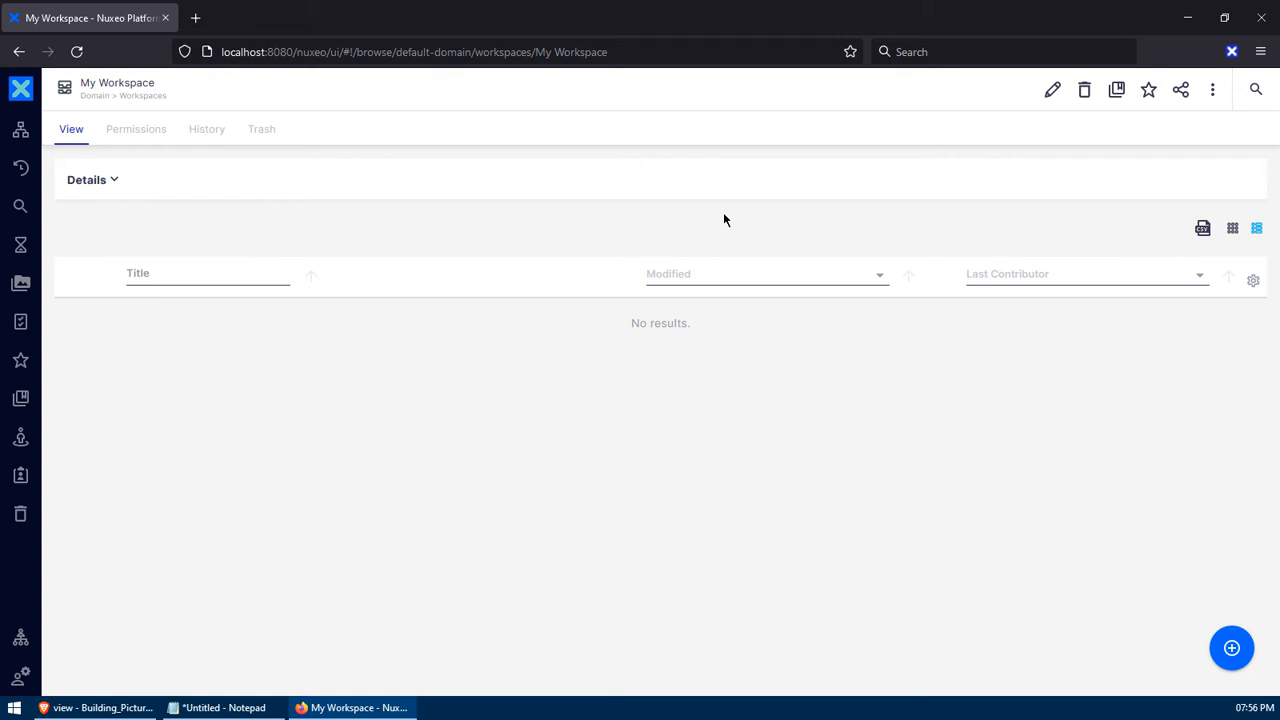
- Hot-reload the Studio configuration from Nuxeo Dev Tools, refresh, and recheck the document types
{"action": "left_click", "coordinate": [1232, 52]}
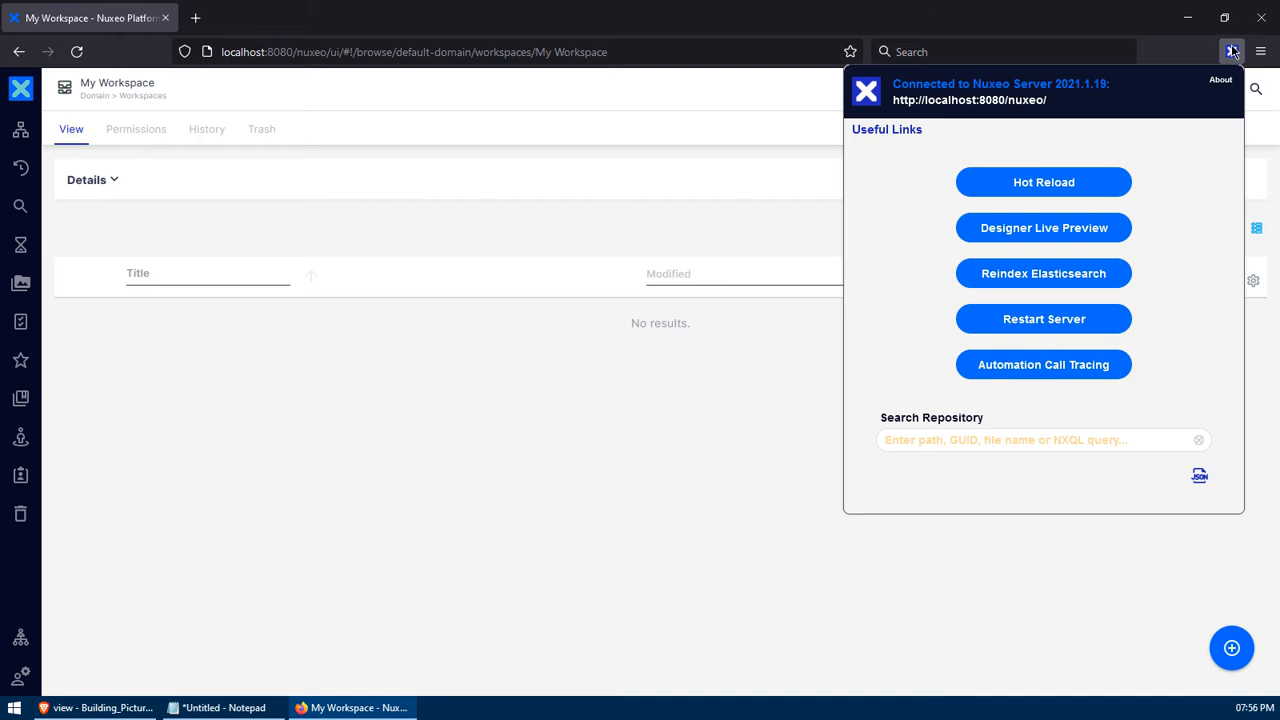
{"action": "left_click", "coordinate": [1097, 189]}
{"action": "left_click", "coordinate": [536, 428]}
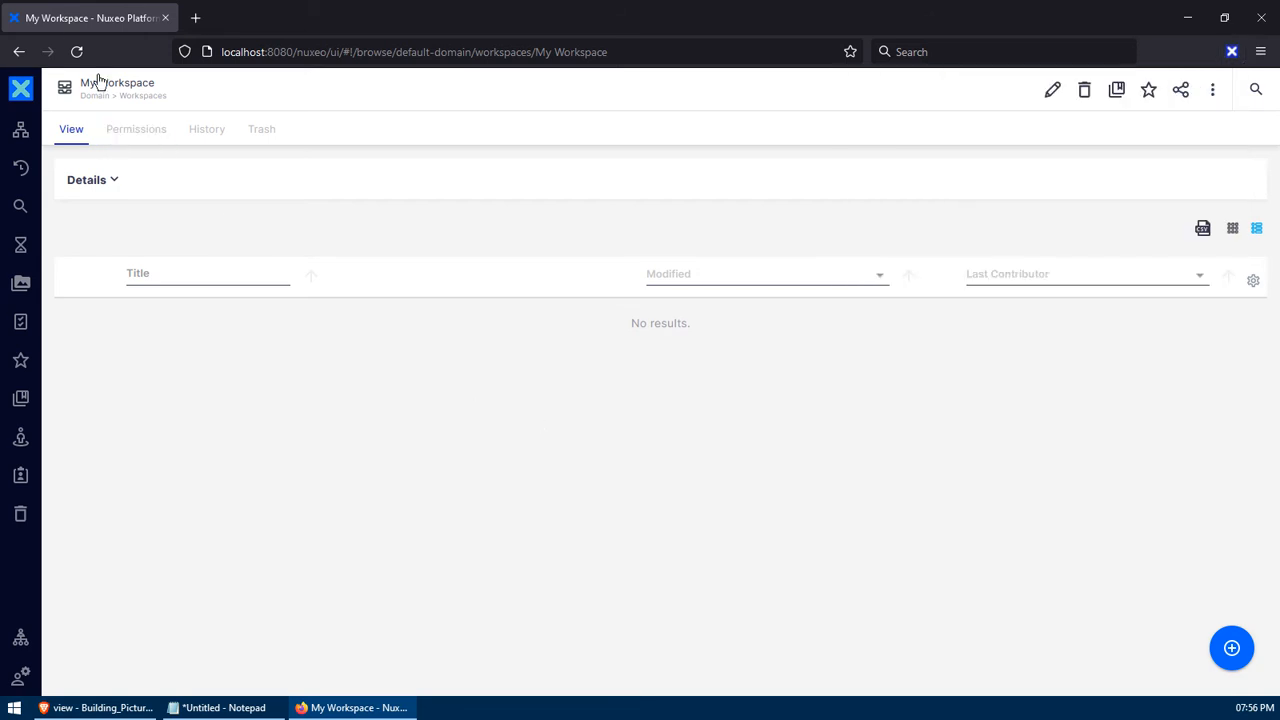
{"action": "left_click", "coordinate": [77, 51]}
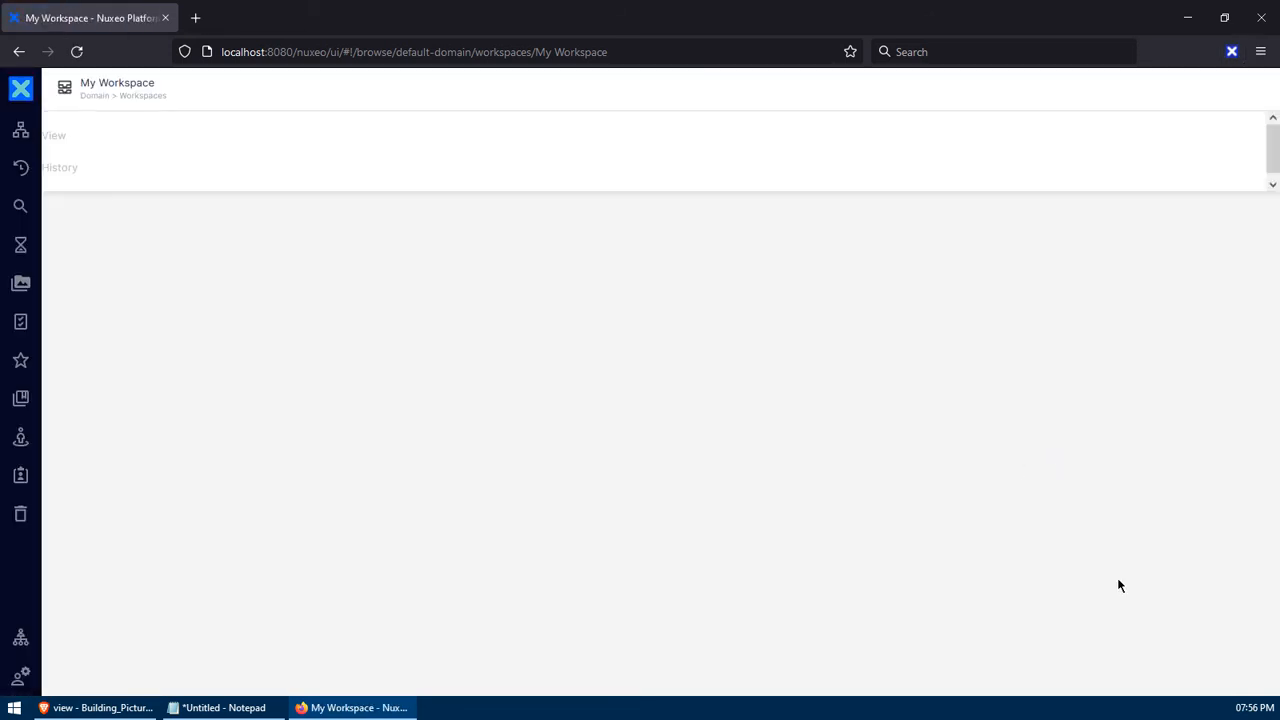
{"action": "left_click", "coordinate": [1231, 648]}
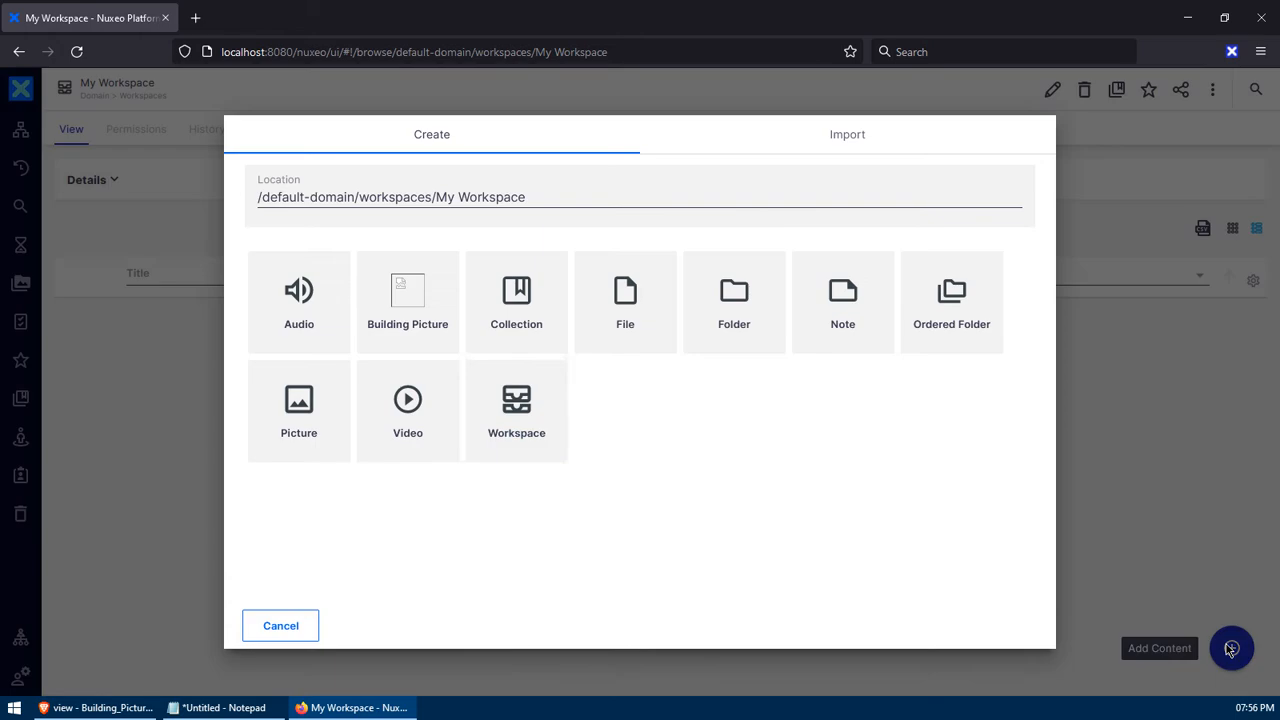
- Start a new Building Picture document and fill in its Title
{"action": "left_click", "coordinate": [412, 292]}
{"action": "scroll", "coordinate": [411, 292], "scroll_direction": "down", "scroll_amount": 1}
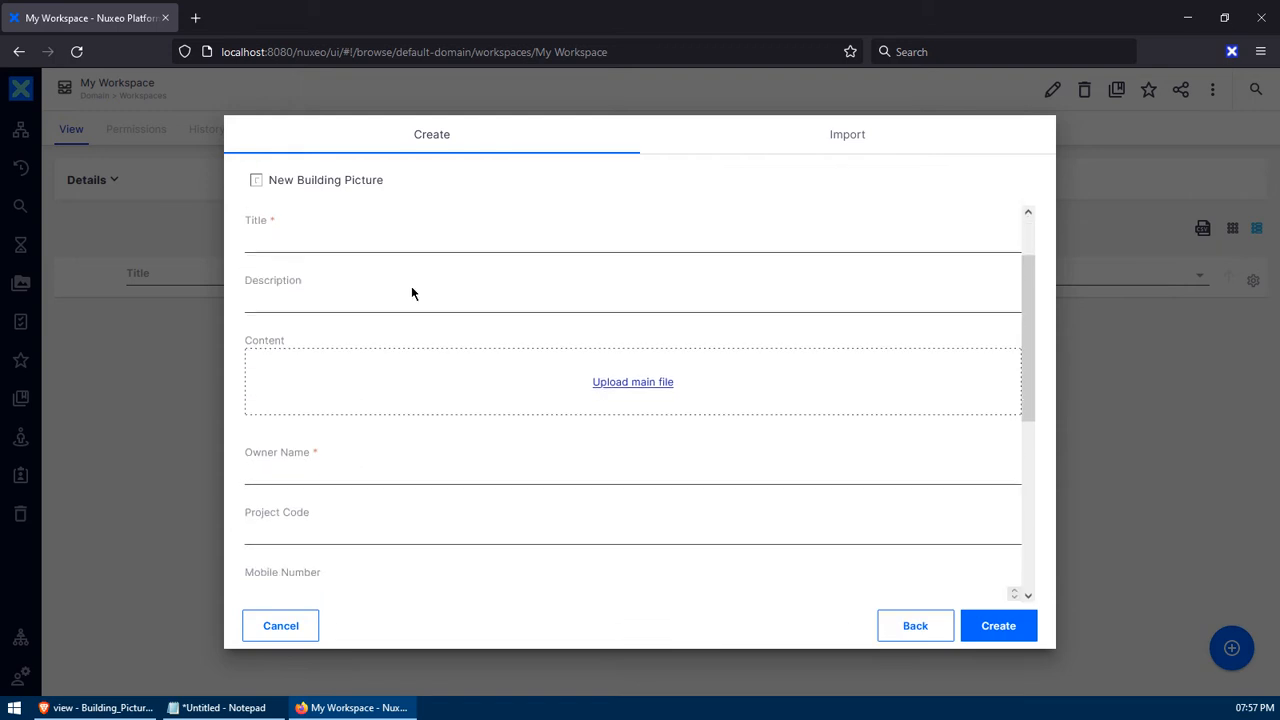
{"action": "left_click", "coordinate": [329, 243]}
{"action": "left_click", "coordinate": [323, 305]}
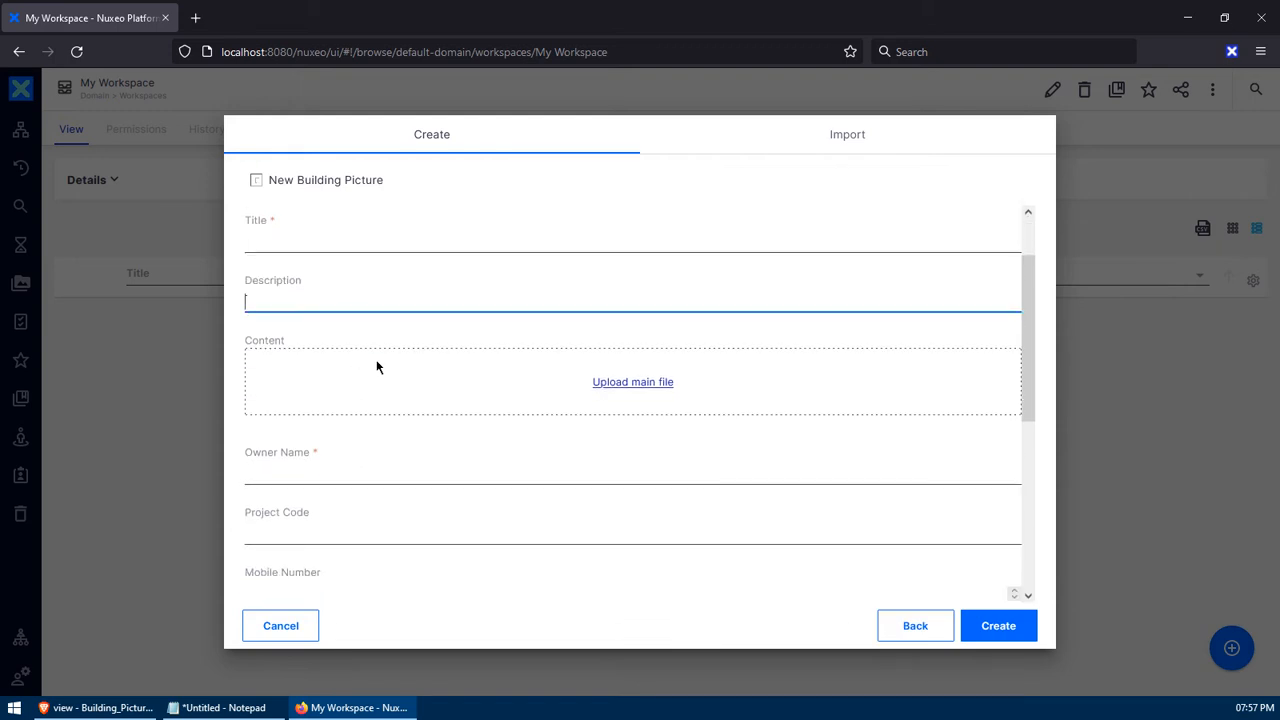
{"action": "scroll", "coordinate": [420, 365], "scroll_direction": "down", "scroll_amount": 1}
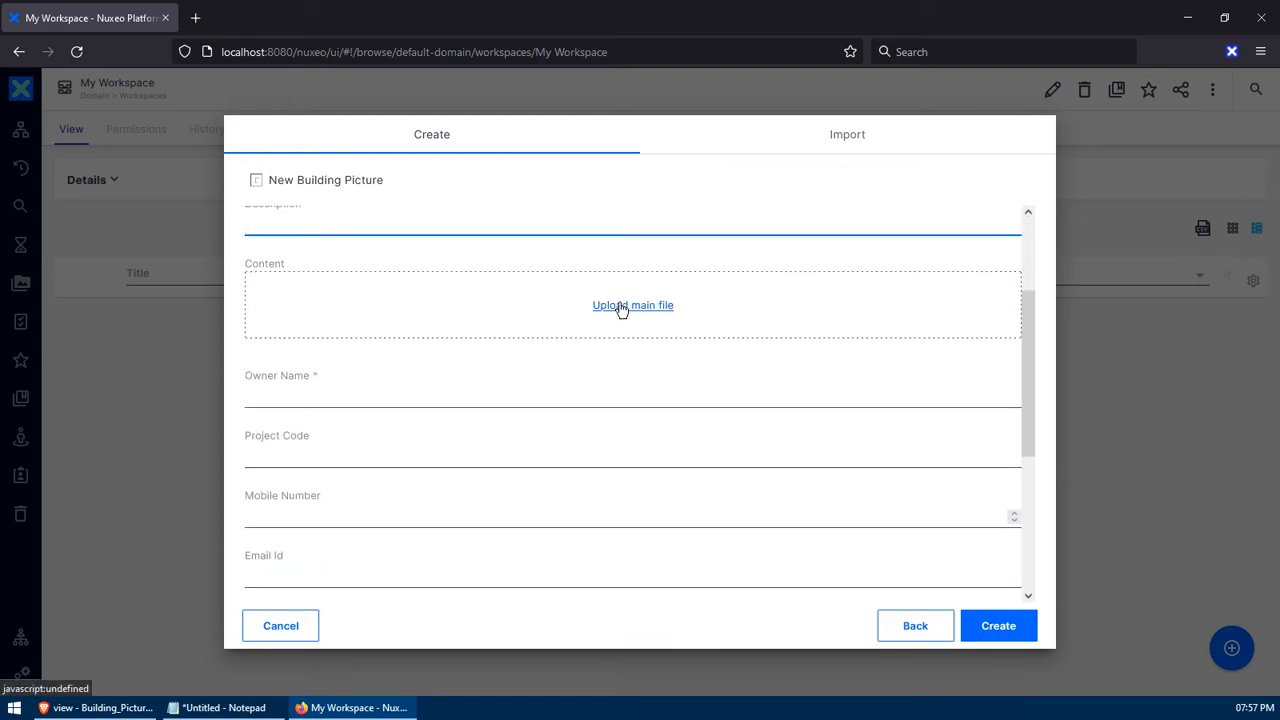
{"action": "scroll", "coordinate": [431, 363], "scroll_direction": "down", "scroll_amount": 2}
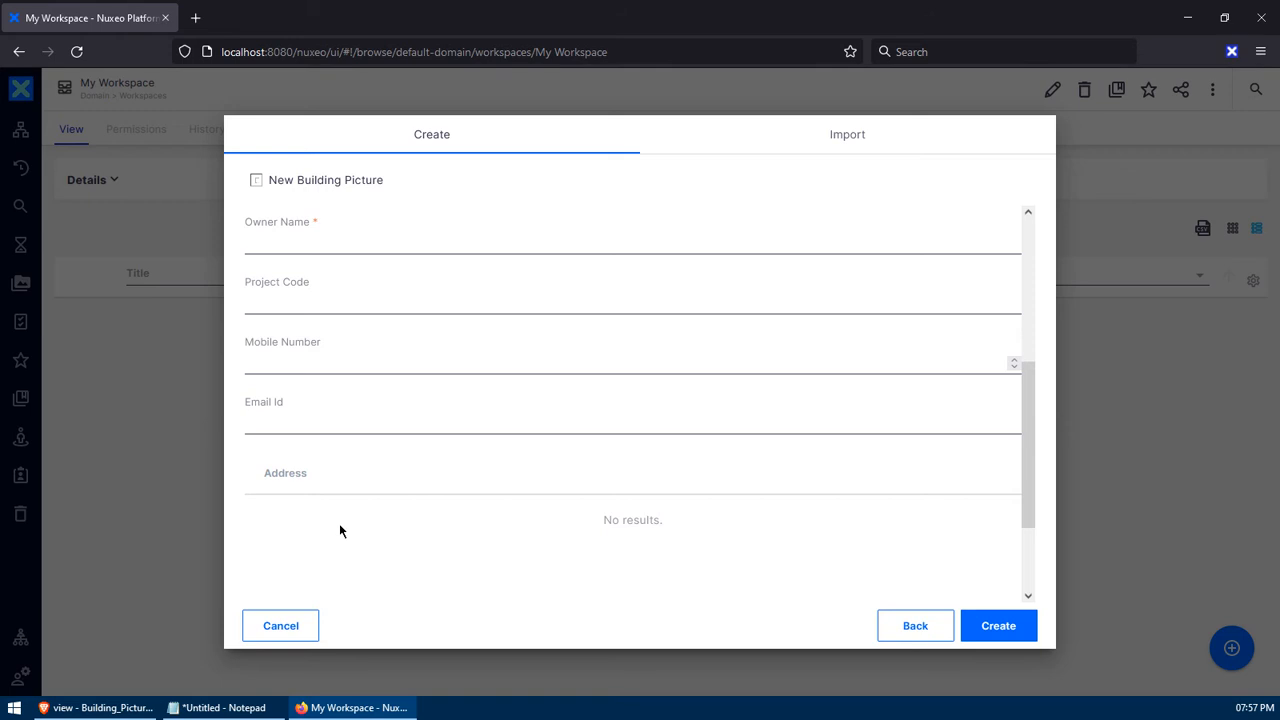
{"action": "scroll", "coordinate": [355, 483], "scroll_direction": "up", "scroll_amount": 4}
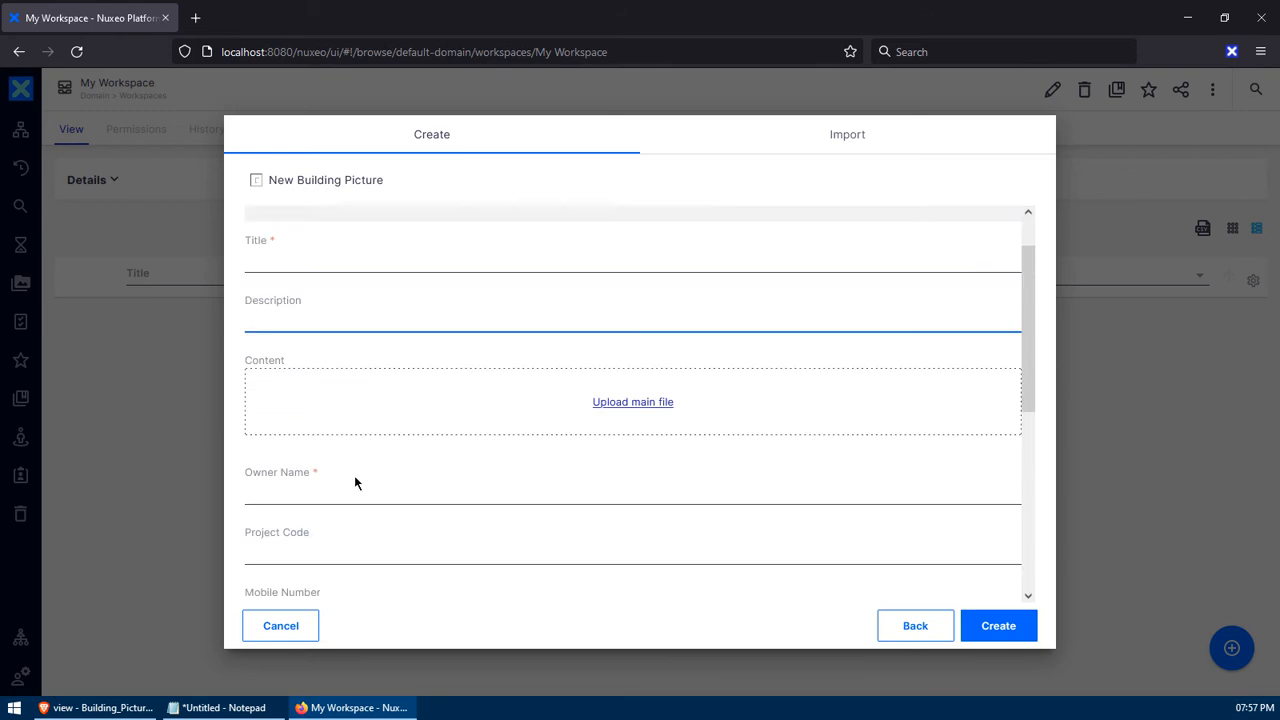
{"action": "left_click", "coordinate": [276, 318]}
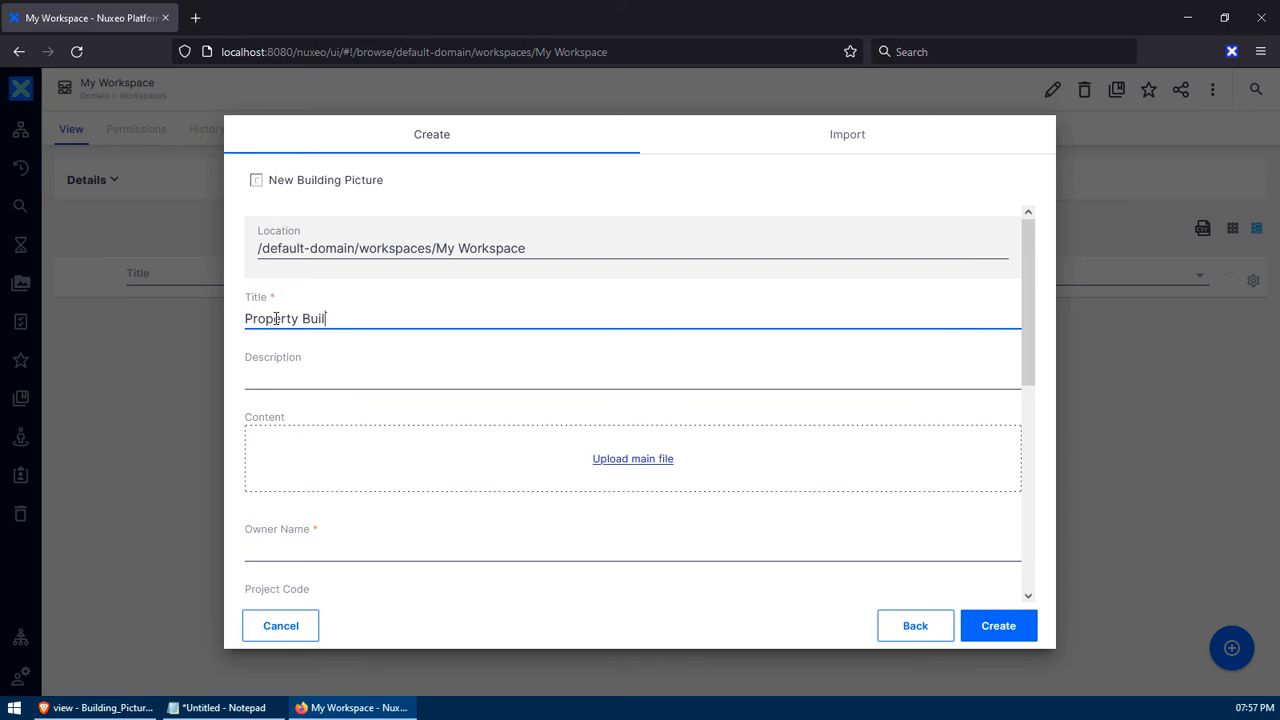
{"action": "key", "text": "Tab"}
{"action": "scroll", "coordinate": [389, 374], "scroll_direction": "down", "scroll_amount": 3}
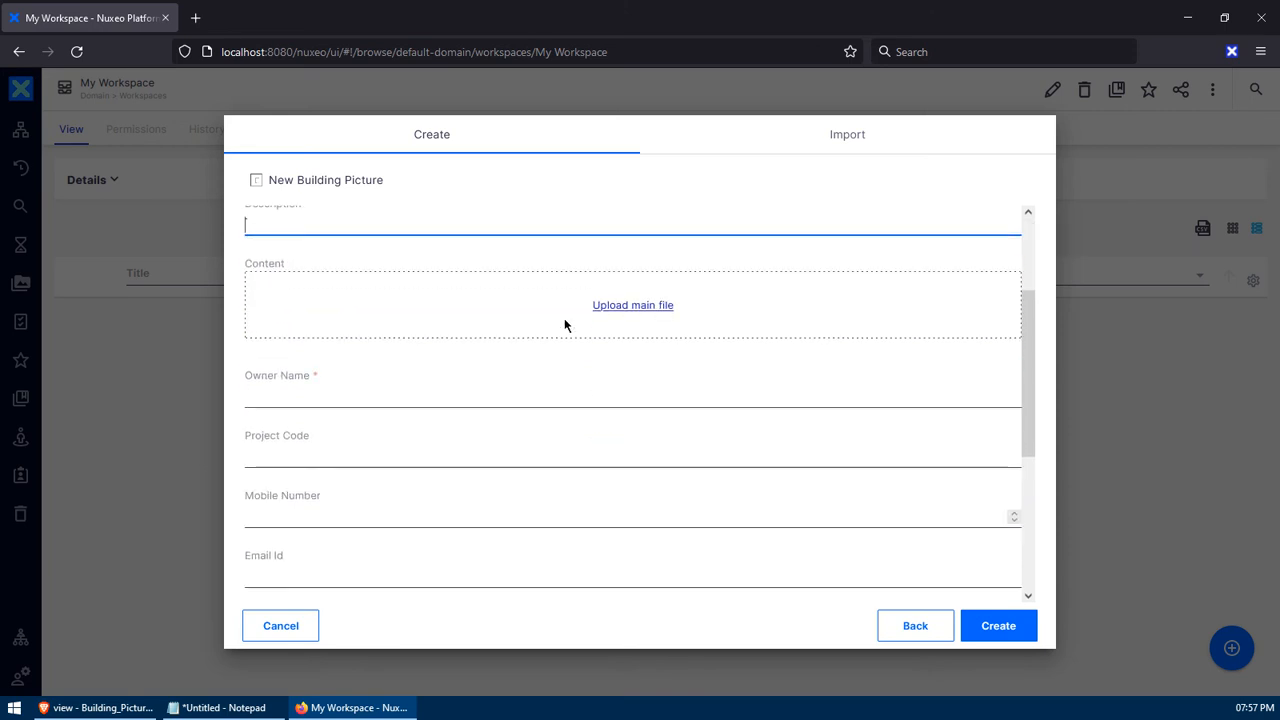
- Attach Icons.PNG as main file, with Owner Name 'owner' and Project Code 123456
{"action": "left_click", "coordinate": [622, 306]}
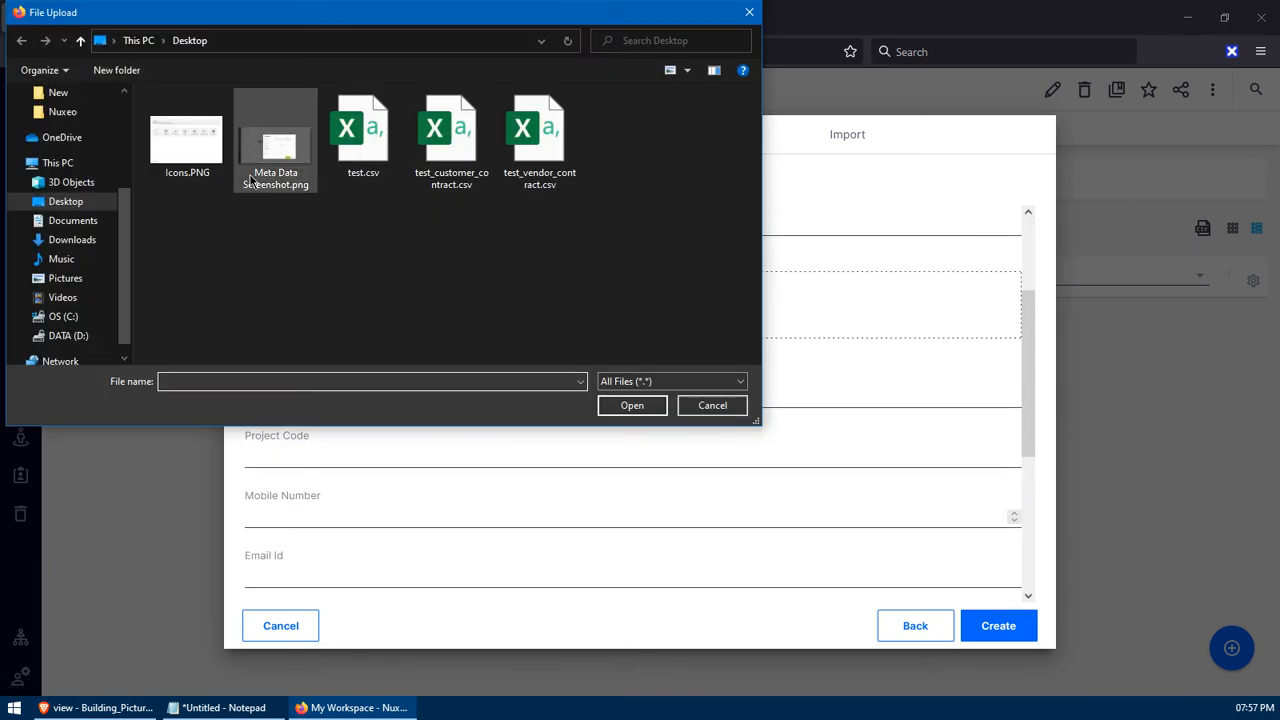
{"action": "double_click", "coordinate": [197, 160]}
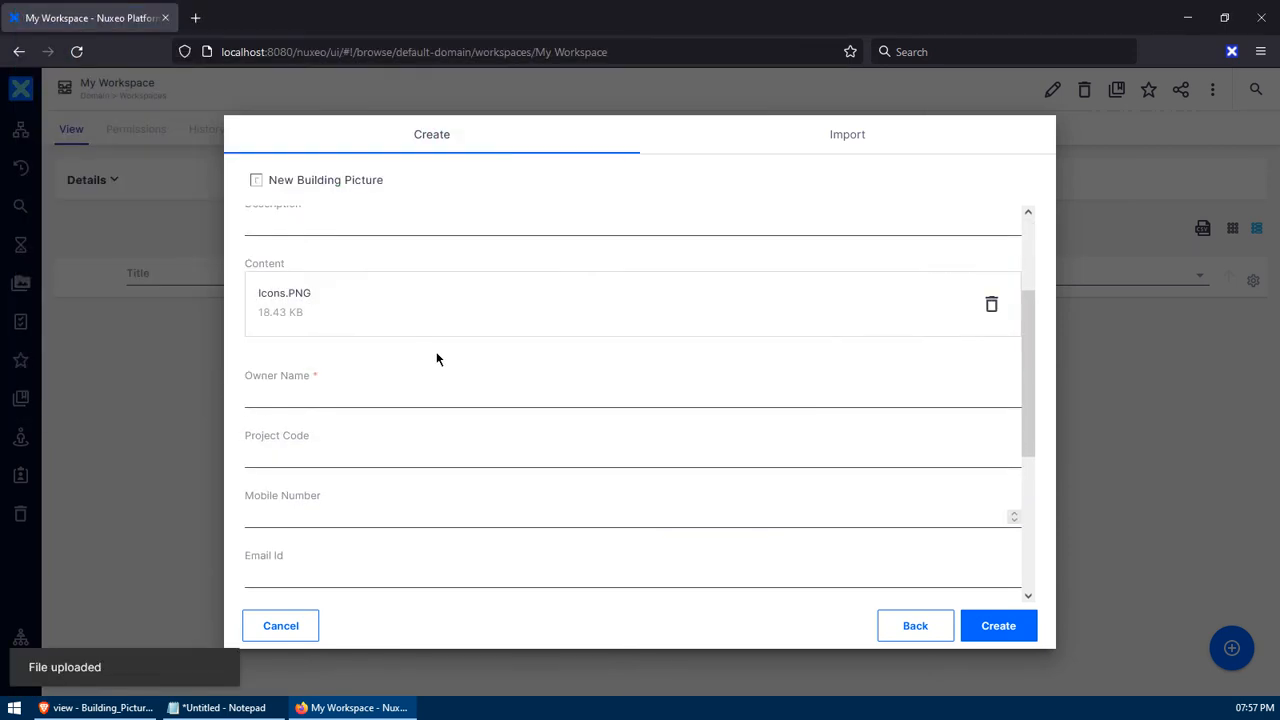
{"action": "left_click", "coordinate": [308, 320]}
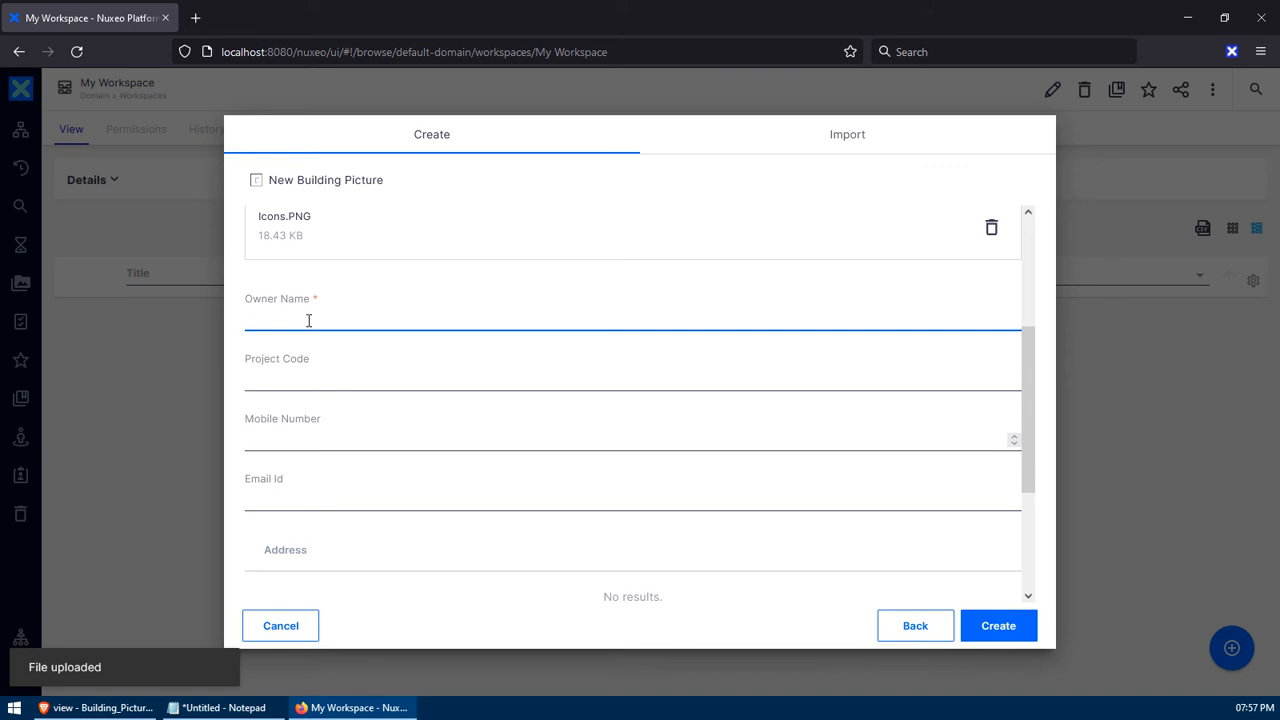
{"action": "type", "text": "owner"}
{"action": "key", "text": "Tab"}
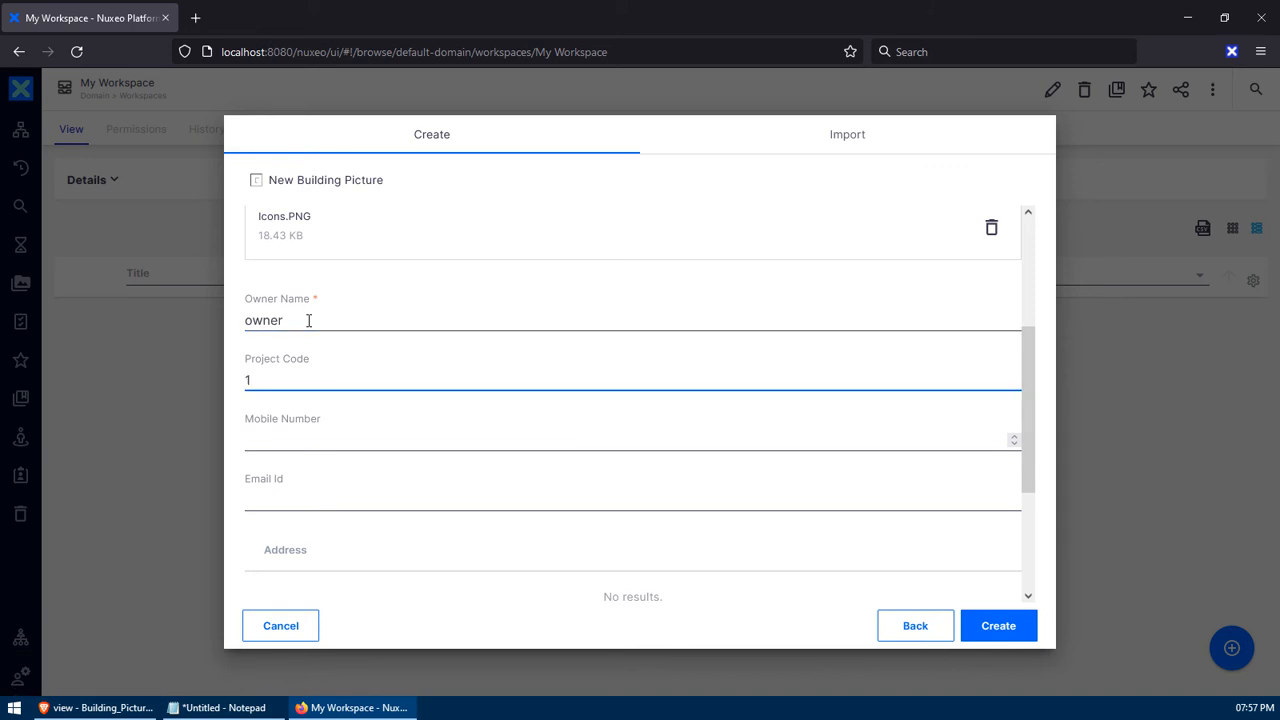
{"action": "type", "text": "123456"}
- Enter a mobile number and an Email Id, then select the Email Id value
{"action": "key", "text": "Tab"}
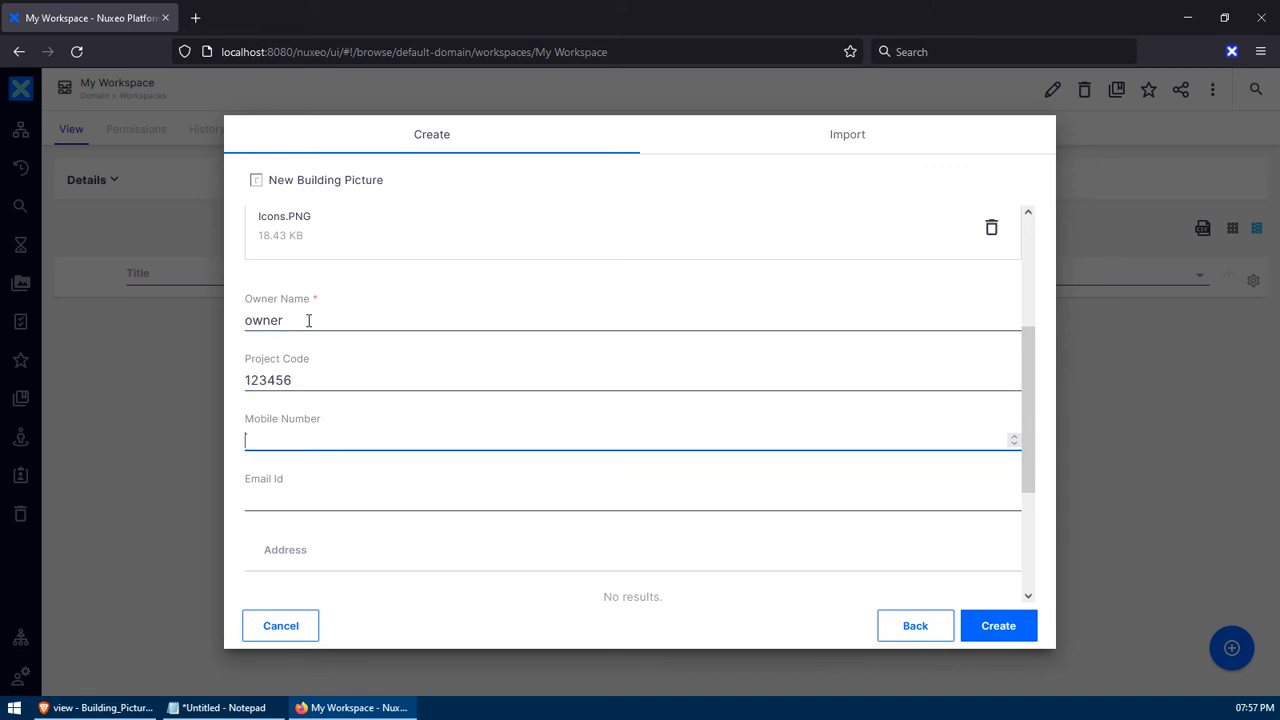
{"action": "type", "text": "9876543210"}
{"action": "key", "text": "Tab"}
{"action": "type", "text": "dfasdf"}
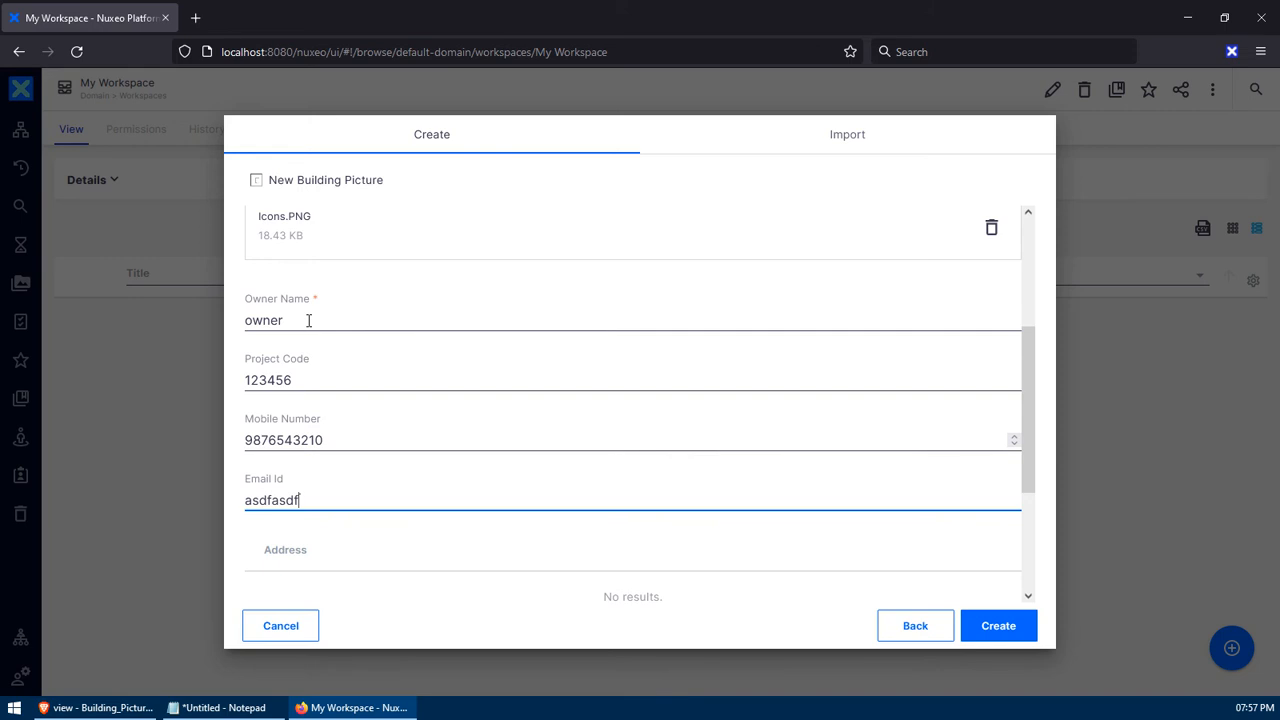
{"action": "scroll", "coordinate": [310, 324], "scroll_direction": "down", "scroll_amount": 3}
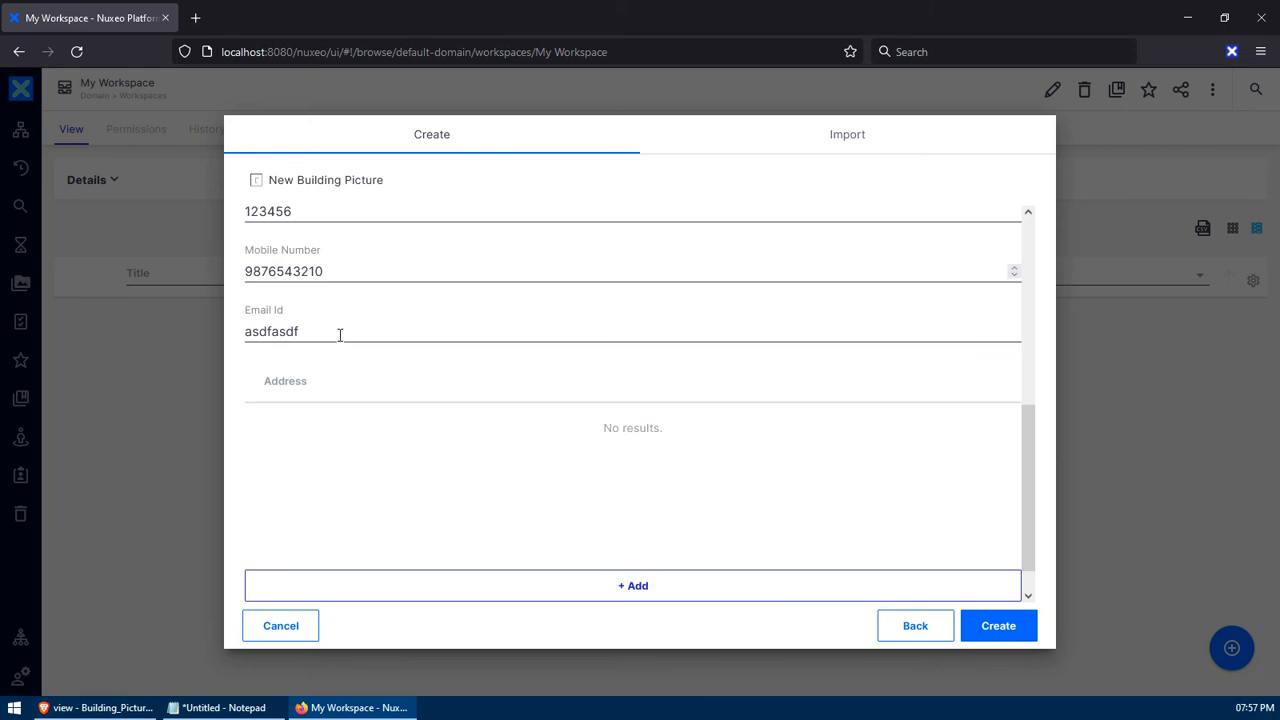
{"action": "left_click", "coordinate": [340, 334]}
{"action": "key", "text": "ctrl+a"}
{"action": "left_click", "coordinate": [340, 334]}
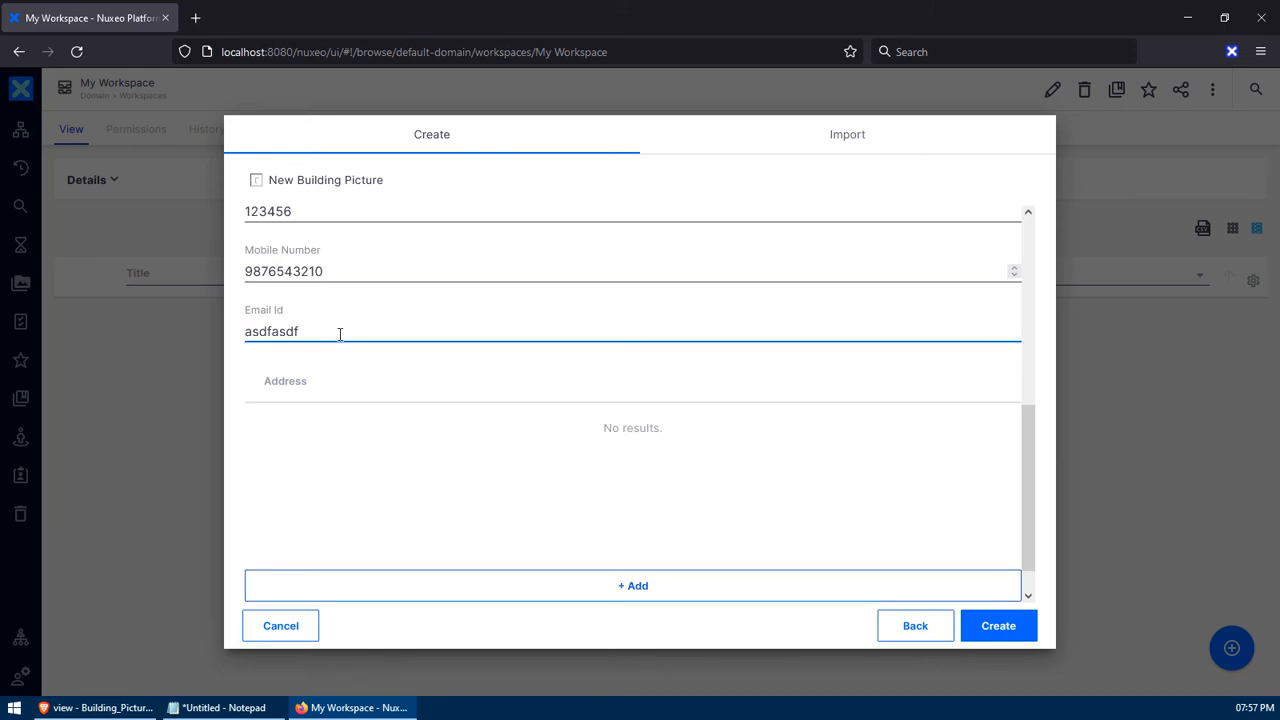
{"action": "key", "text": "ctrl+a"}
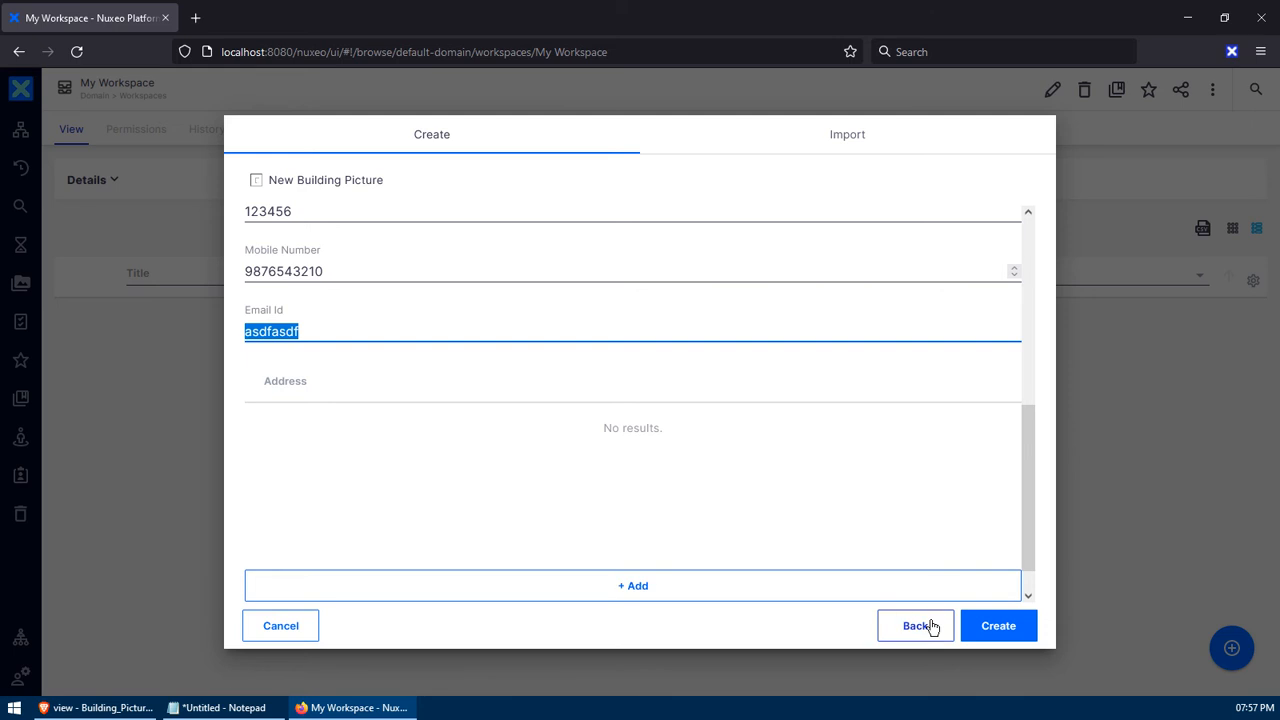
- After creation is rejected, replace the invalid Email Id with a valid email address
{"action": "left_click", "coordinate": [988, 630]}
{"action": "left_click", "coordinate": [310, 294]}
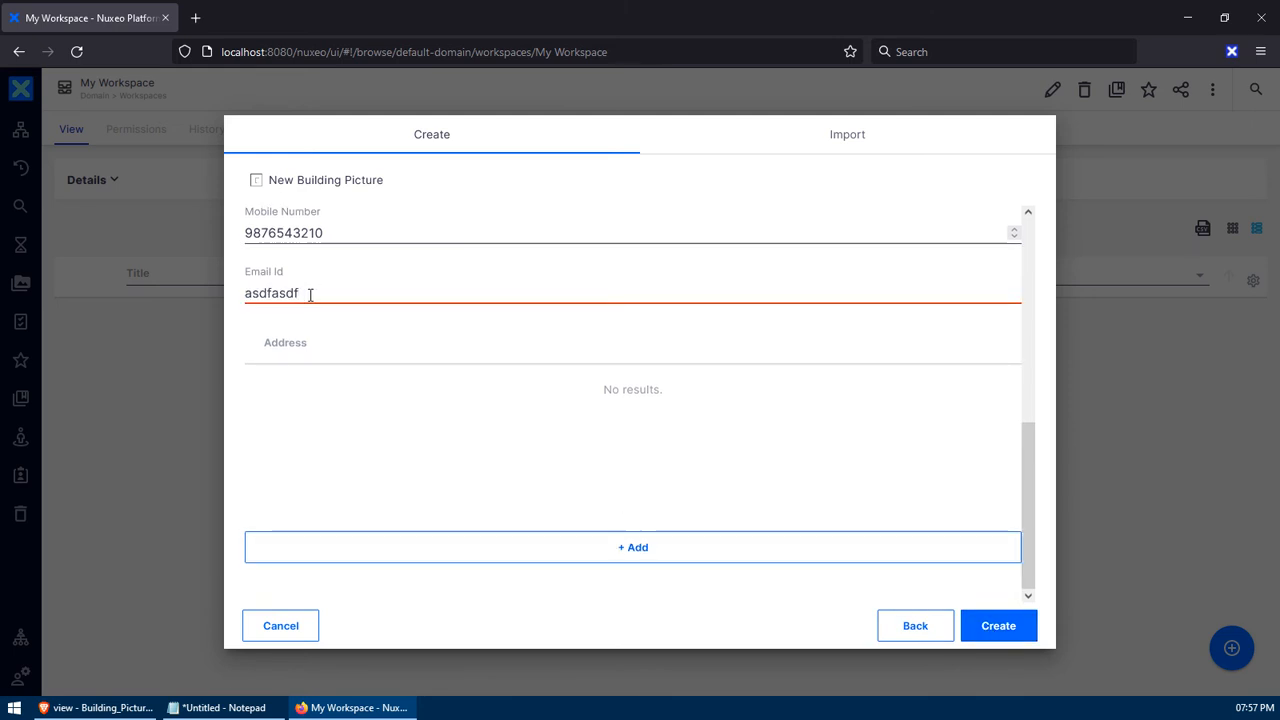
{"action": "double_click", "coordinate": [305, 293]}
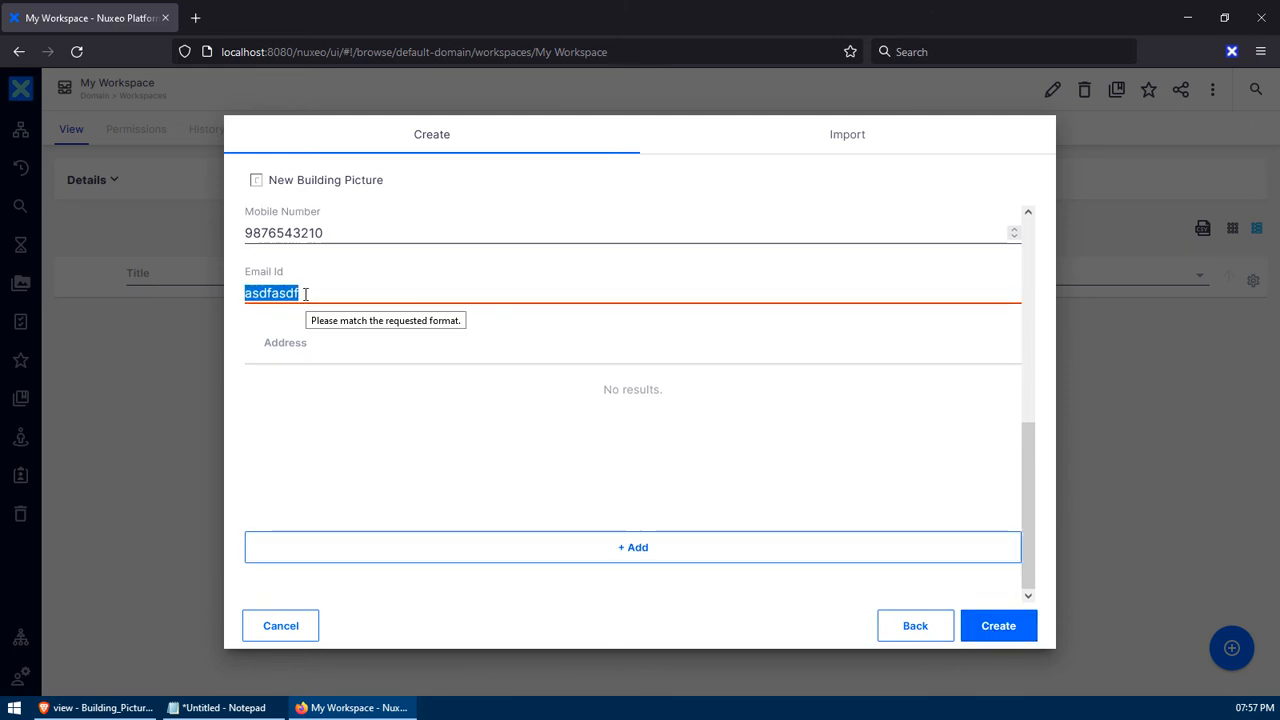
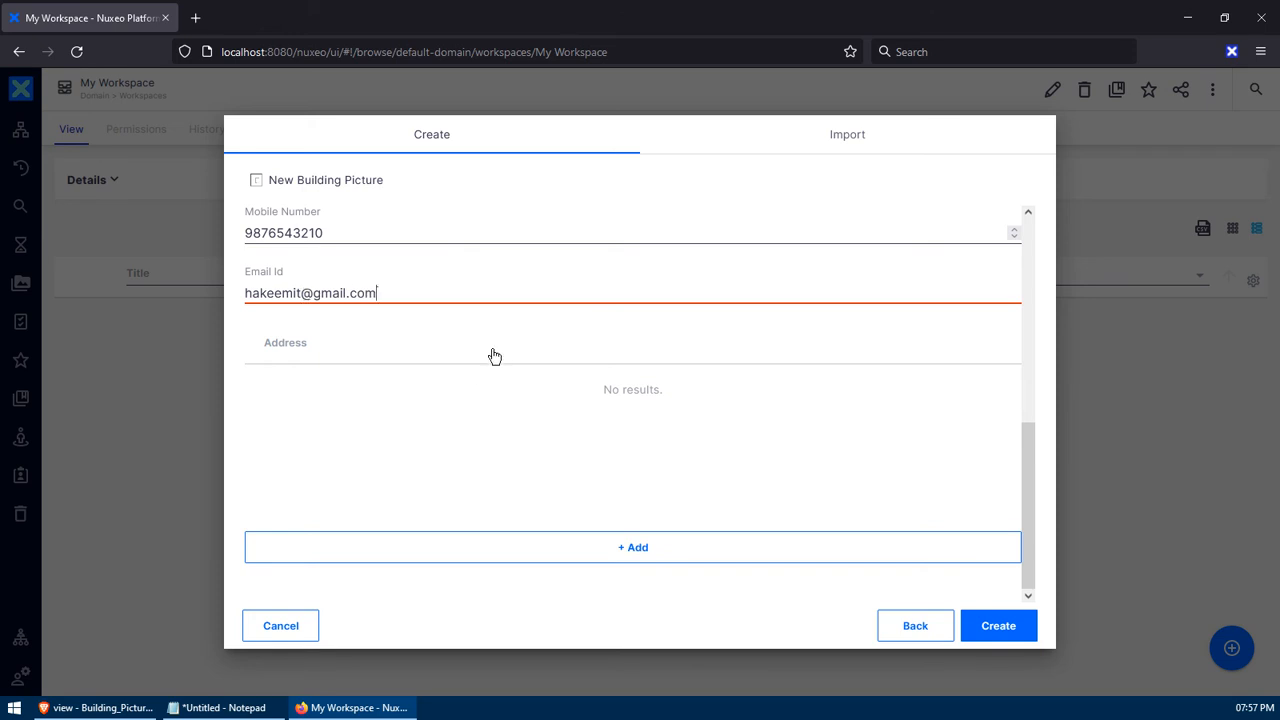
- Add an 'Address Details' entry to the address list
{"action": "left_click", "coordinate": [647, 549]}
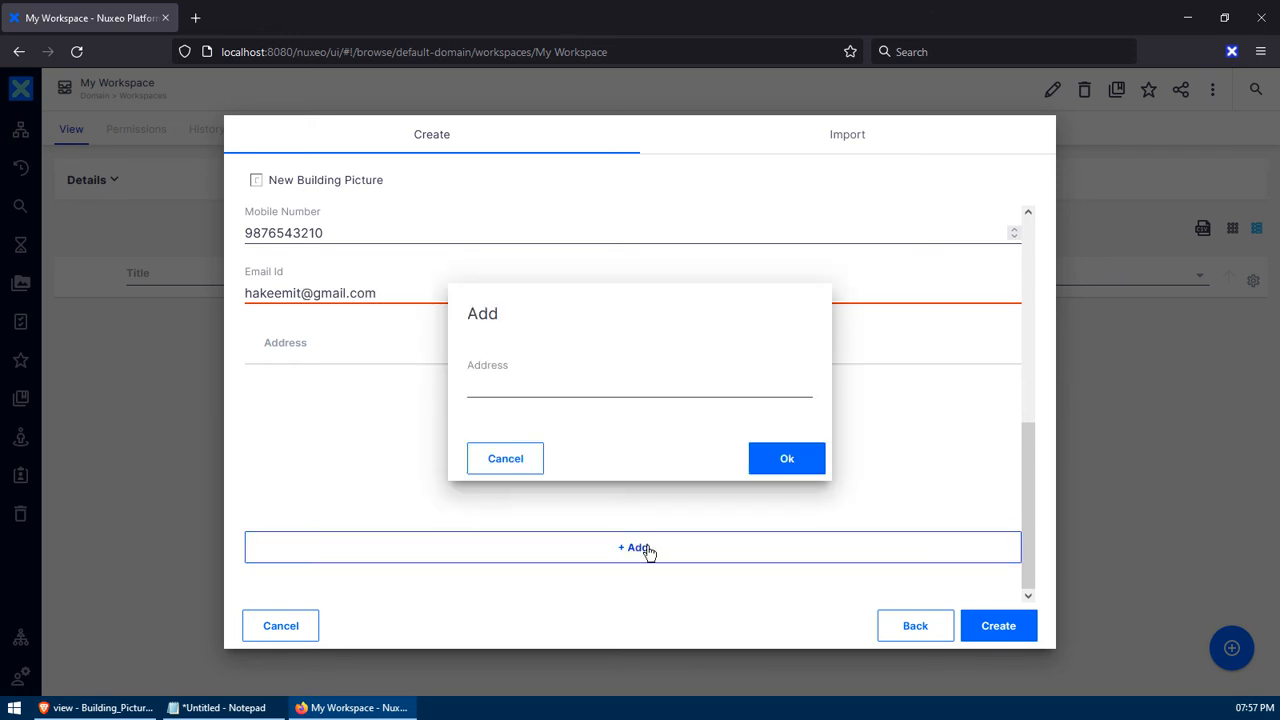
{"action": "left_click", "coordinate": [543, 386]}
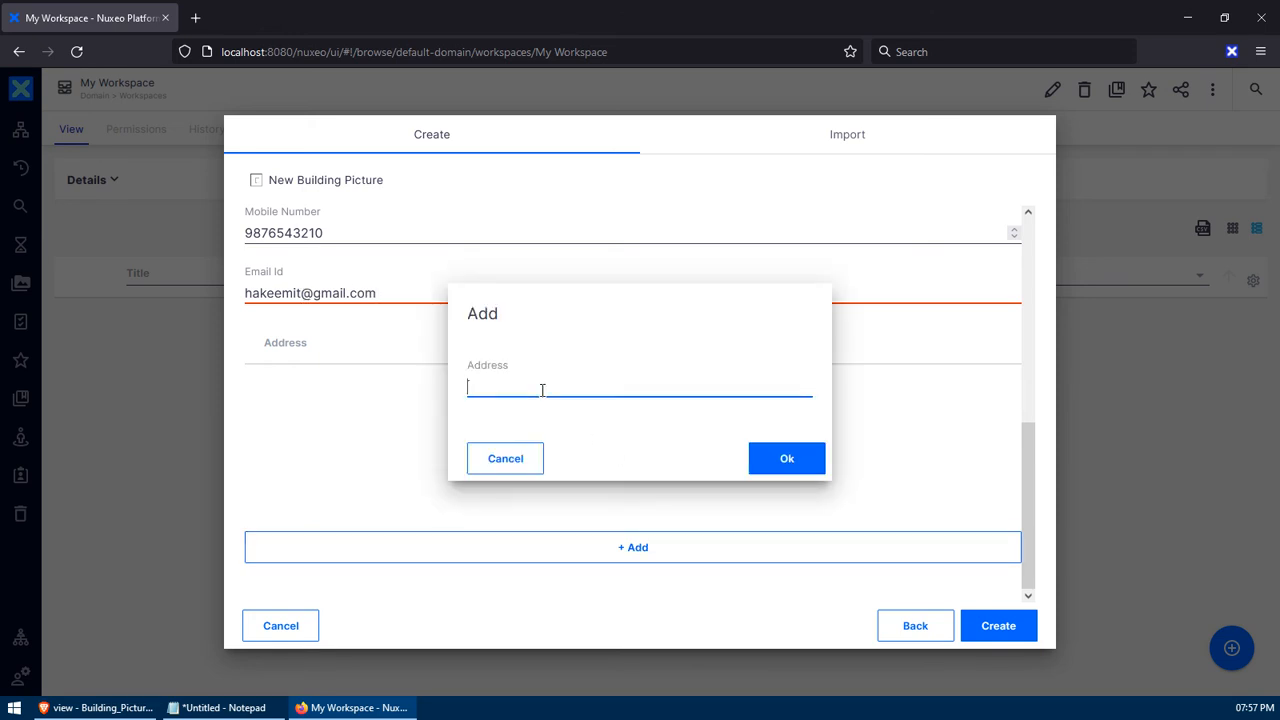
{"action": "left_click", "coordinate": [518, 462]}
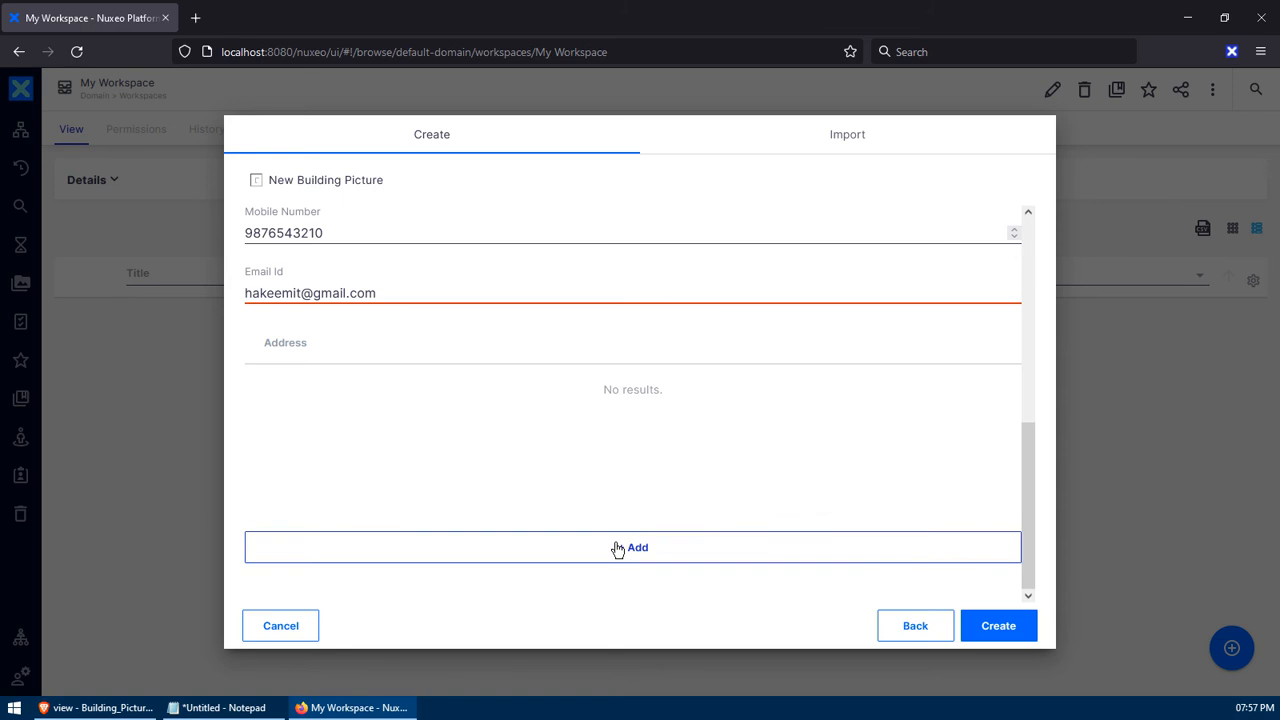
{"action": "left_click", "coordinate": [614, 546]}
{"action": "left_click", "coordinate": [578, 395]}
{"action": "type", "text": "Add"}
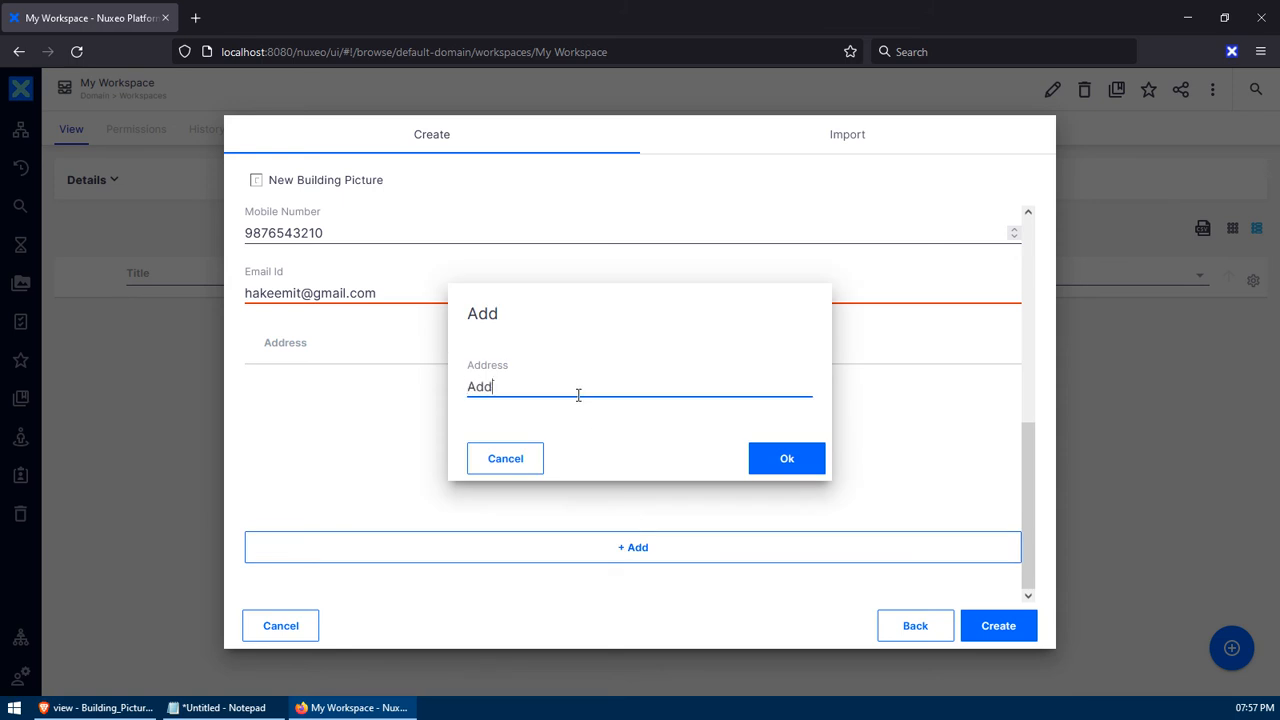
{"action": "type", "text": "ress Details"}
{"action": "left_click", "coordinate": [786, 457]}
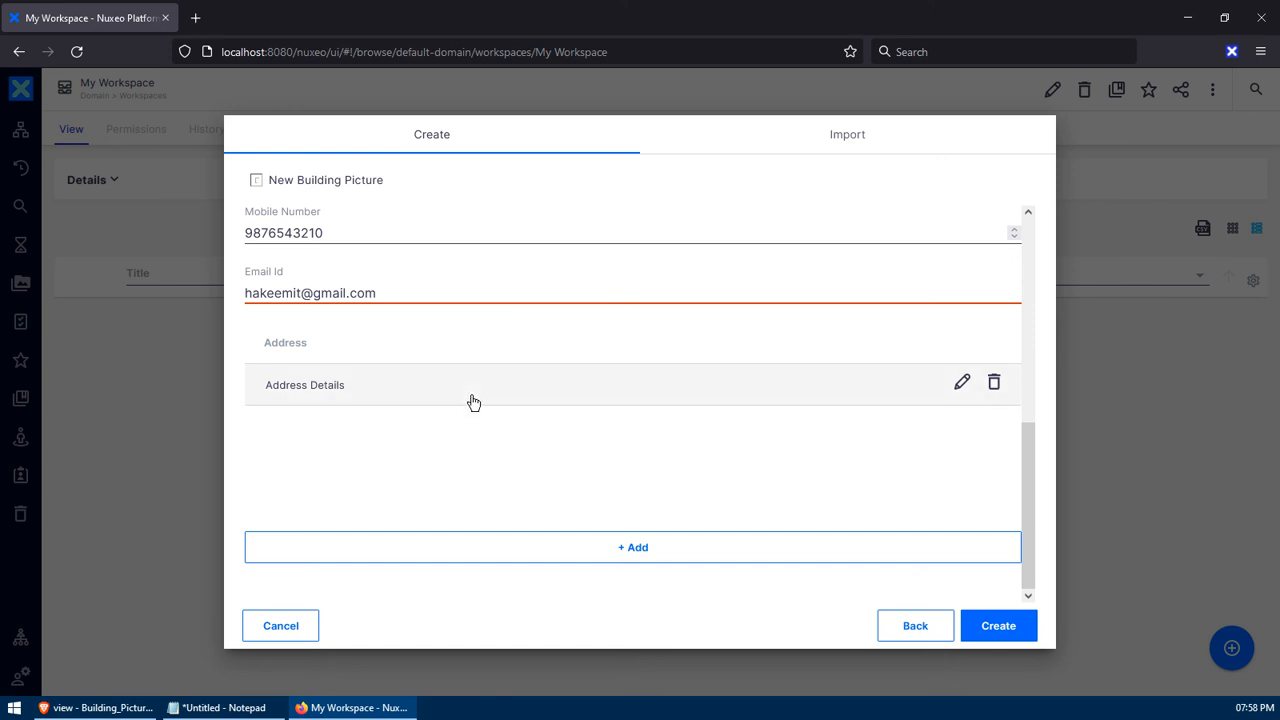
- Create the Property Building document and return to the My Workspace listing
{"action": "left_click", "coordinate": [1010, 636]}
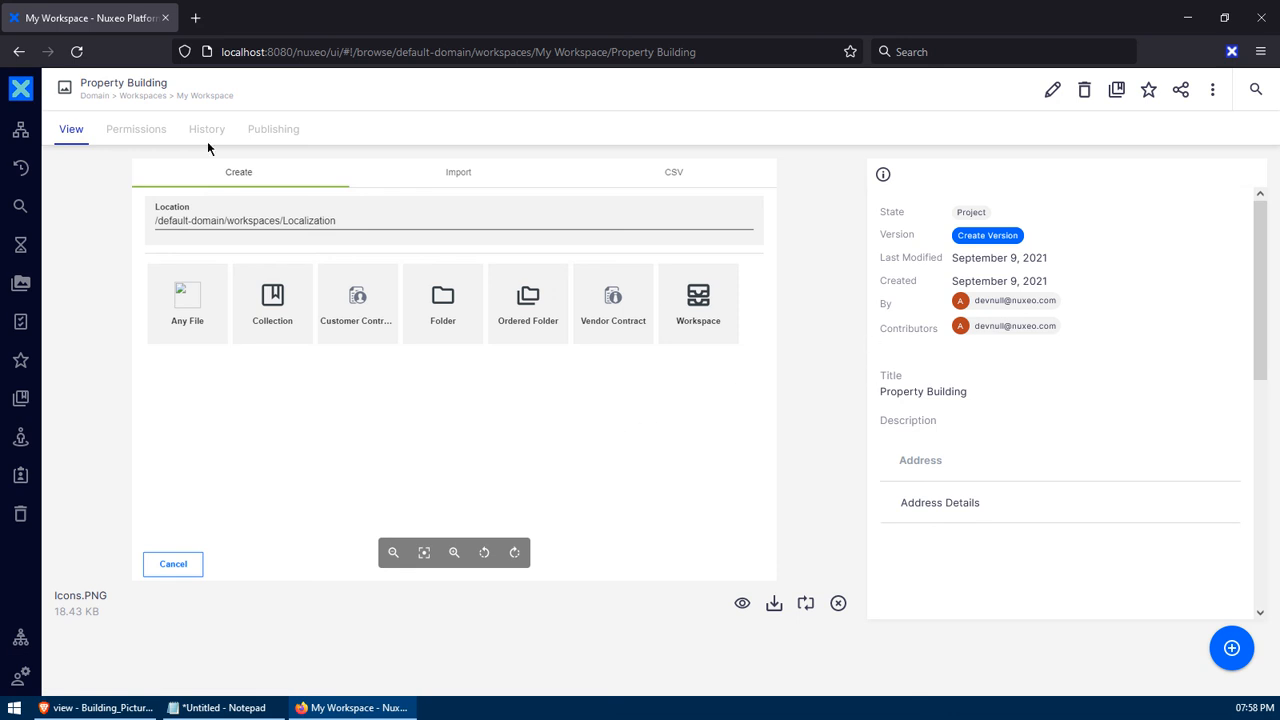
{"action": "left_click", "coordinate": [205, 95]}
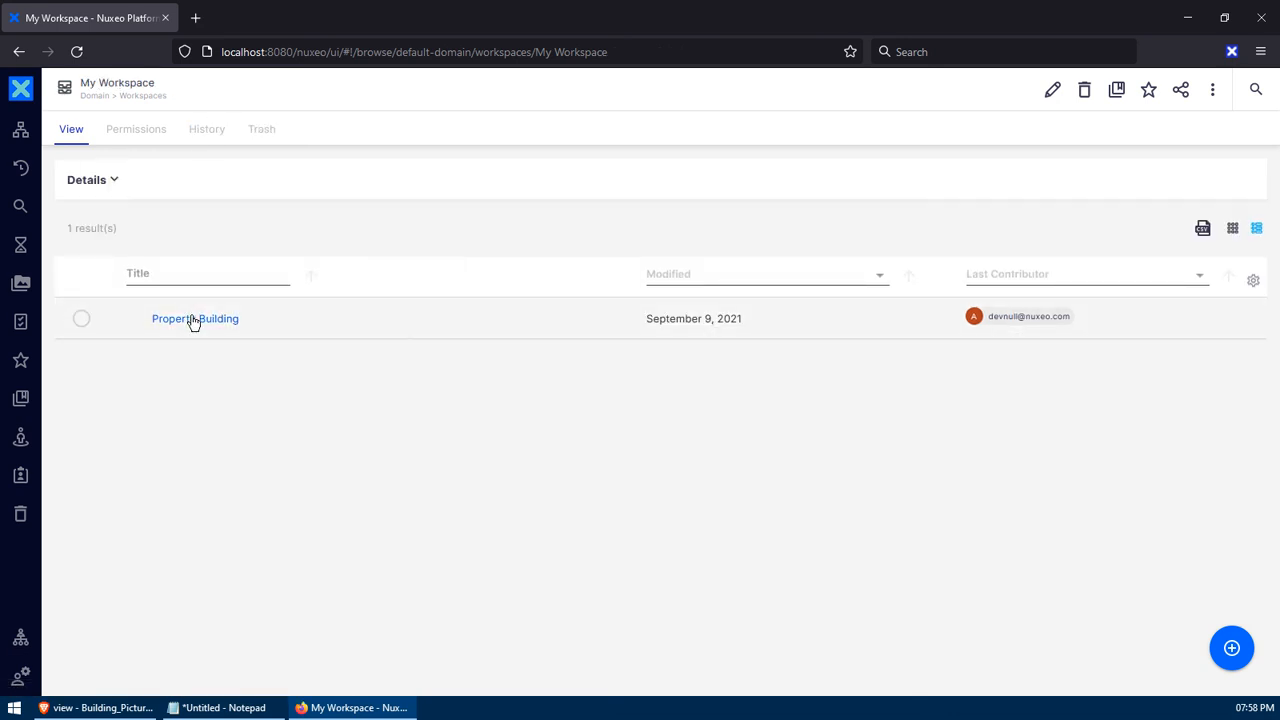